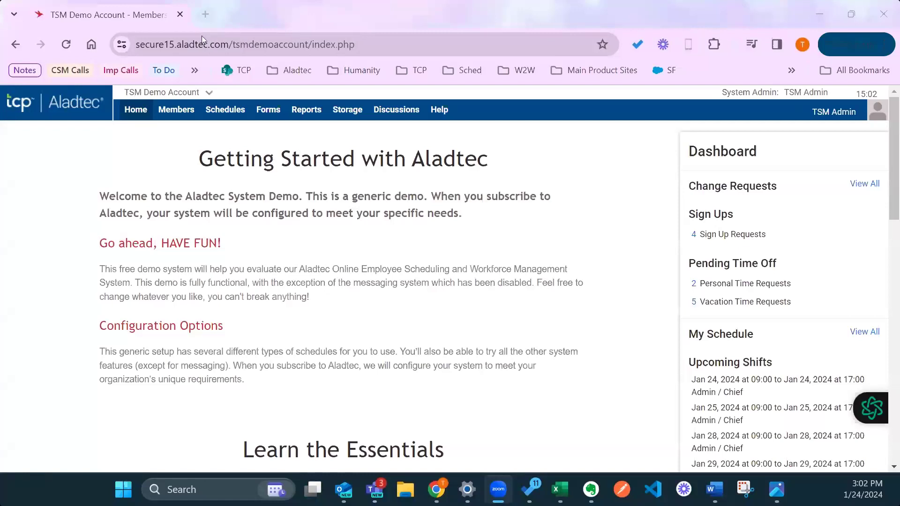
Open the Time Off page in the TSM Demo Account setup and bring the time off types into view
{"action": "left_click", "coordinate": [209, 94]}
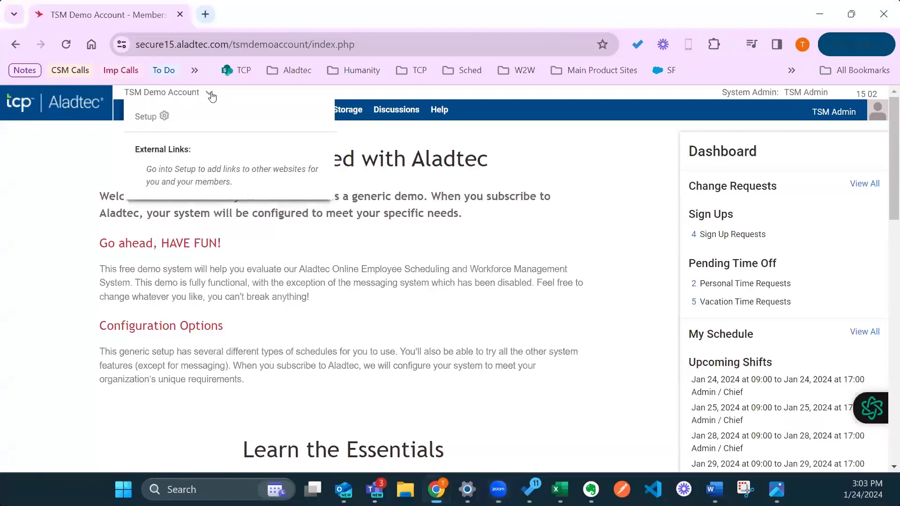
{"action": "left_click", "coordinate": [155, 116]}
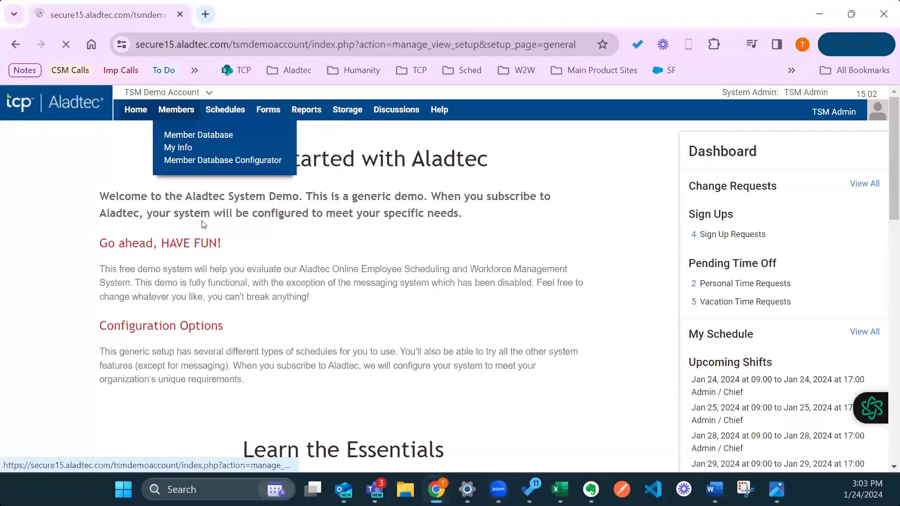
{"action": "scroll", "coordinate": [63, 170], "scroll_direction": "down", "scroll_amount": 2}
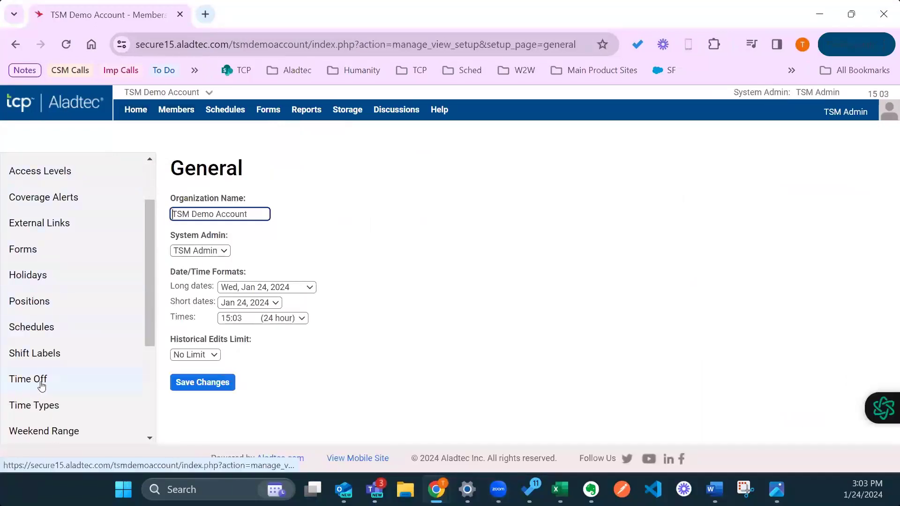
{"action": "left_click", "coordinate": [42, 380]}
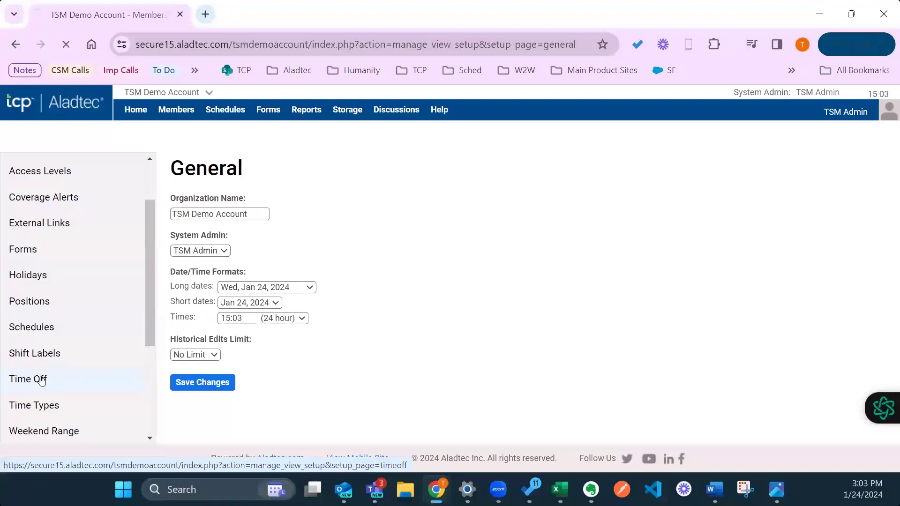
{"action": "scroll", "coordinate": [400, 187], "scroll_direction": "down", "scroll_amount": 2}
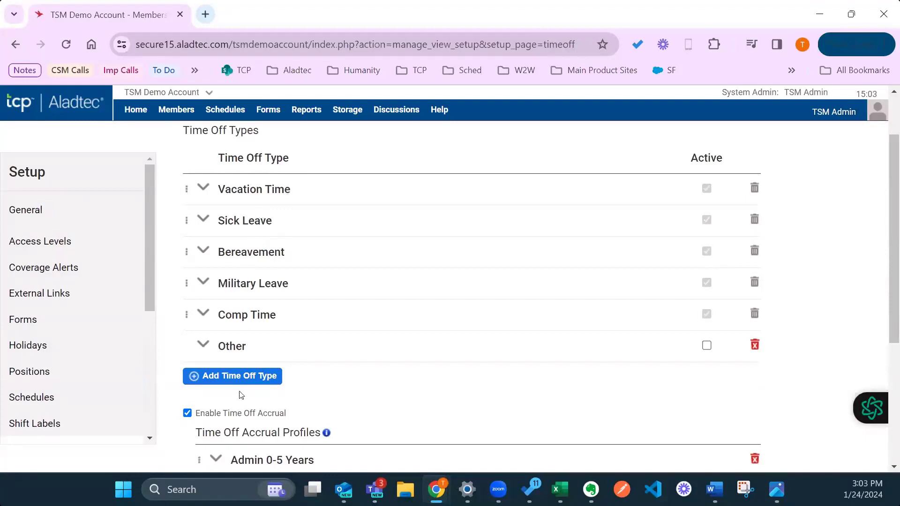
Examine the daily limit and blocked date options for a new time off type, then discard the entry
{"action": "left_click", "coordinate": [261, 379]}
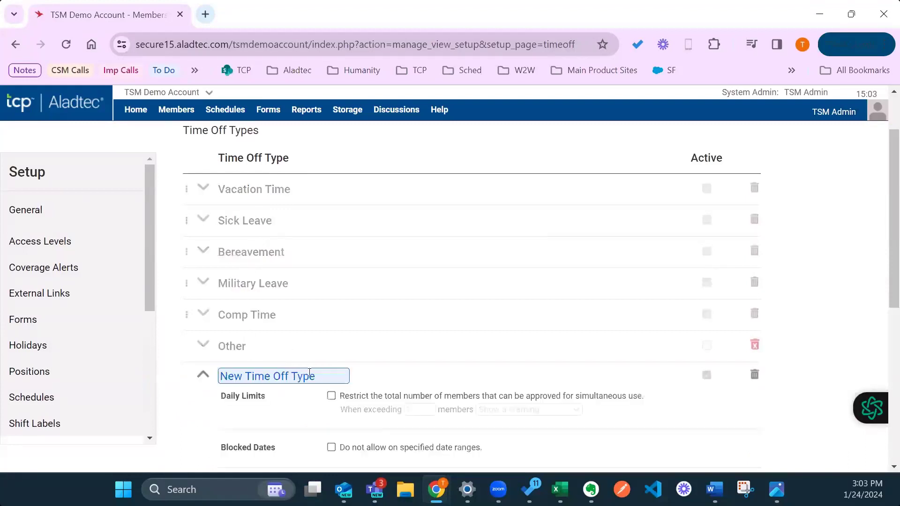
{"action": "triple_click", "coordinate": [315, 302]}
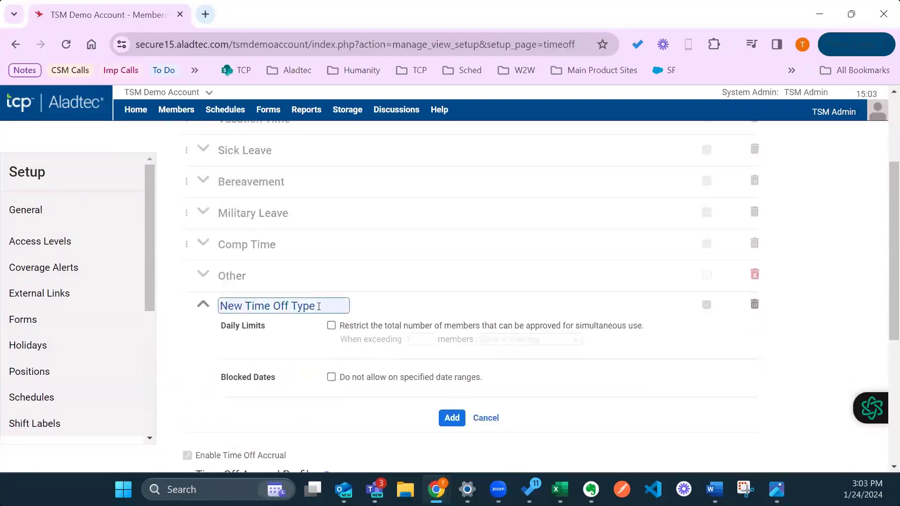
{"action": "left_click", "coordinate": [373, 312]}
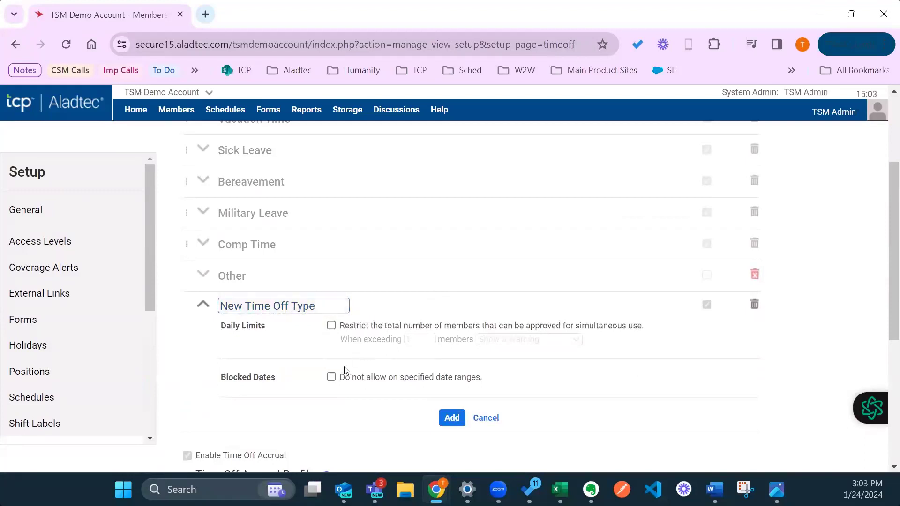
{"action": "left_click", "coordinate": [205, 308]}
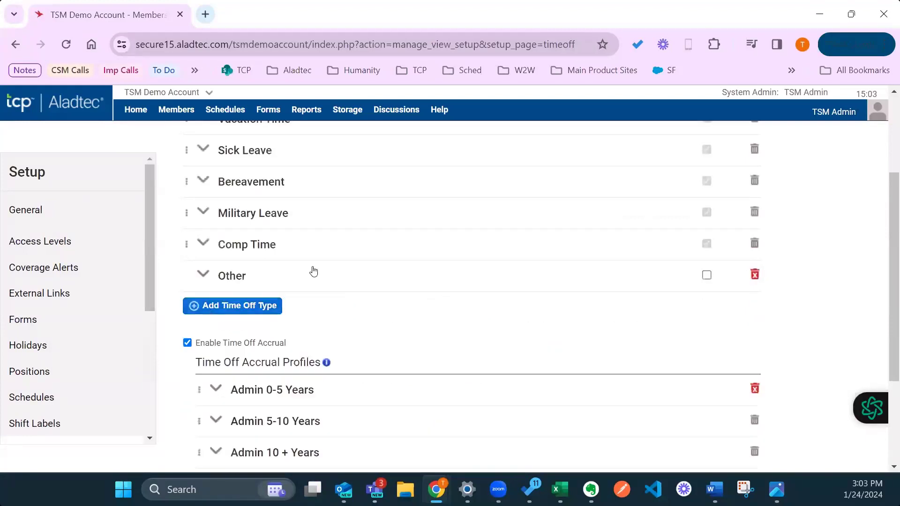
Look over the time off types and accrual profiles, and examine the accrual rates of the Admin 0-5 Years profile
{"action": "scroll", "coordinate": [299, 287], "scroll_direction": "up", "scroll_amount": 3}
{"action": "scroll", "coordinate": [285, 404], "scroll_direction": "down", "scroll_amount": 1}
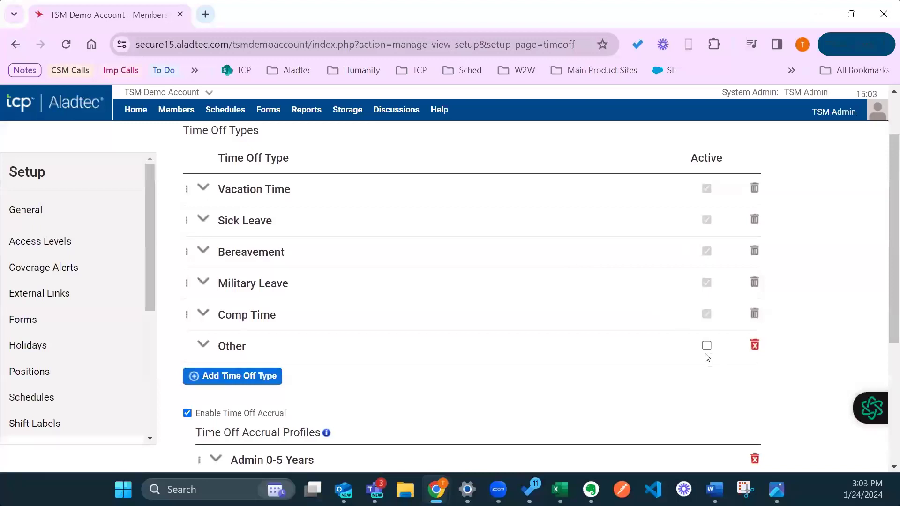
{"action": "scroll", "coordinate": [586, 316], "scroll_direction": "down", "scroll_amount": 3}
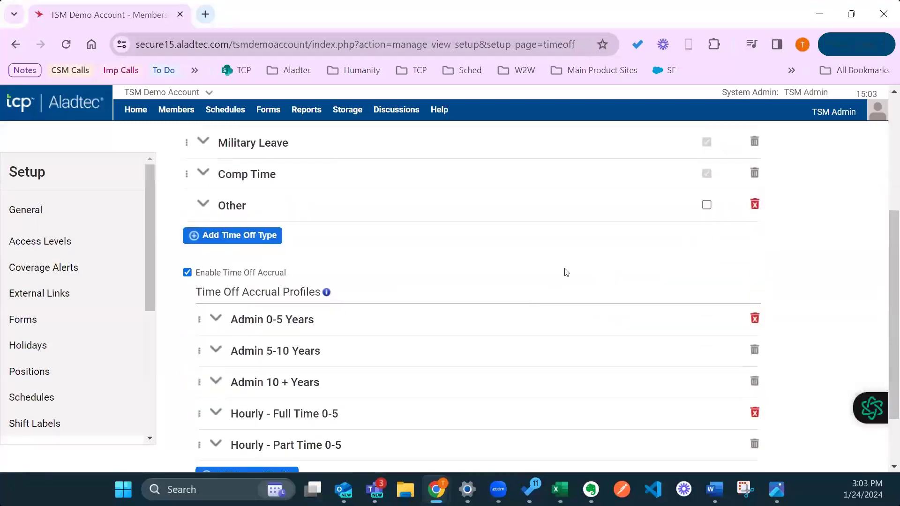
{"action": "scroll", "coordinate": [567, 274], "scroll_direction": "down", "scroll_amount": 2}
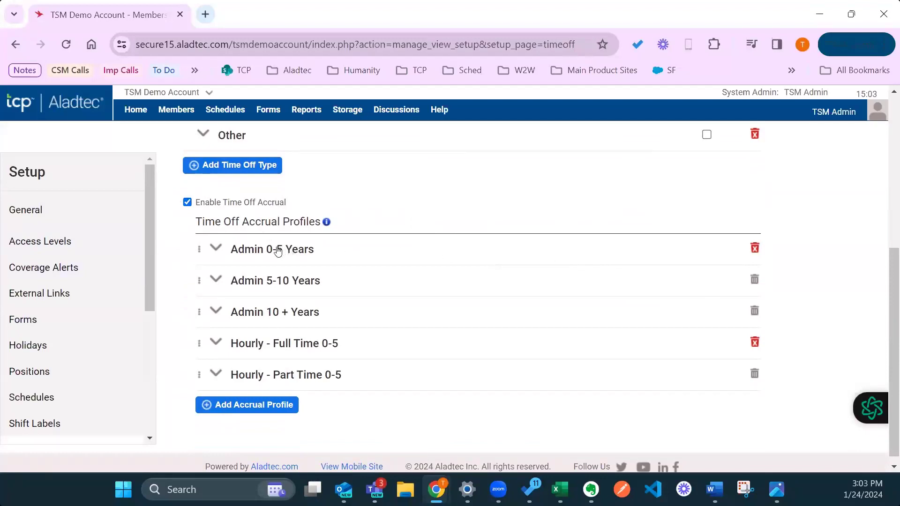
{"action": "left_click", "coordinate": [353, 248]}
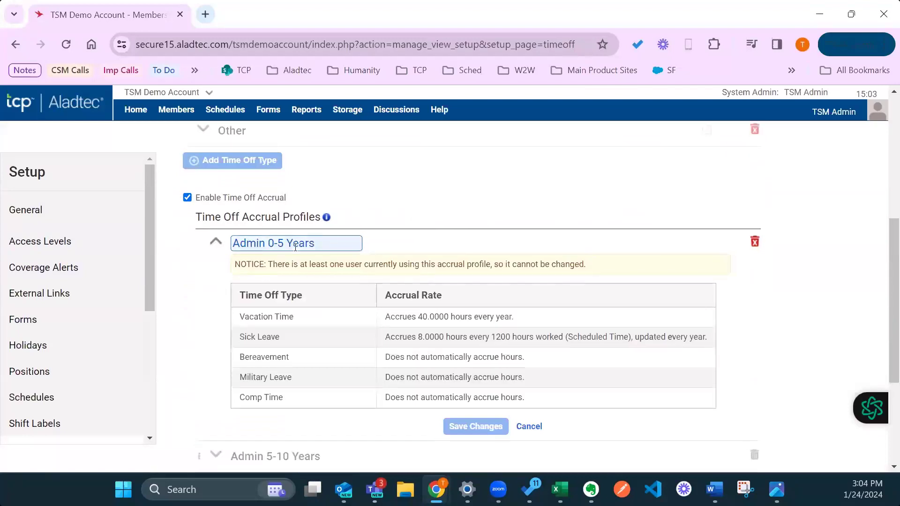
{"action": "scroll", "coordinate": [291, 248], "scroll_direction": "down", "scroll_amount": 2}
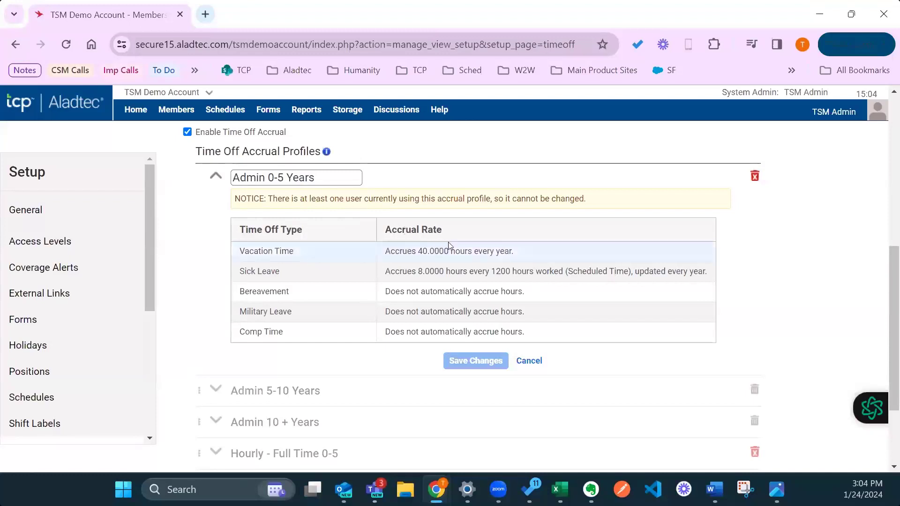
{"action": "scroll", "coordinate": [481, 253], "scroll_direction": "down", "scroll_amount": 1}
{"action": "scroll", "coordinate": [481, 253], "scroll_direction": "up", "scroll_amount": 1}
{"action": "scroll", "coordinate": [468, 249], "scroll_direction": "down", "scroll_amount": 1}
{"action": "scroll", "coordinate": [215, 173], "scroll_direction": "up", "scroll_amount": 1}
{"action": "left_click", "coordinate": [215, 173]}
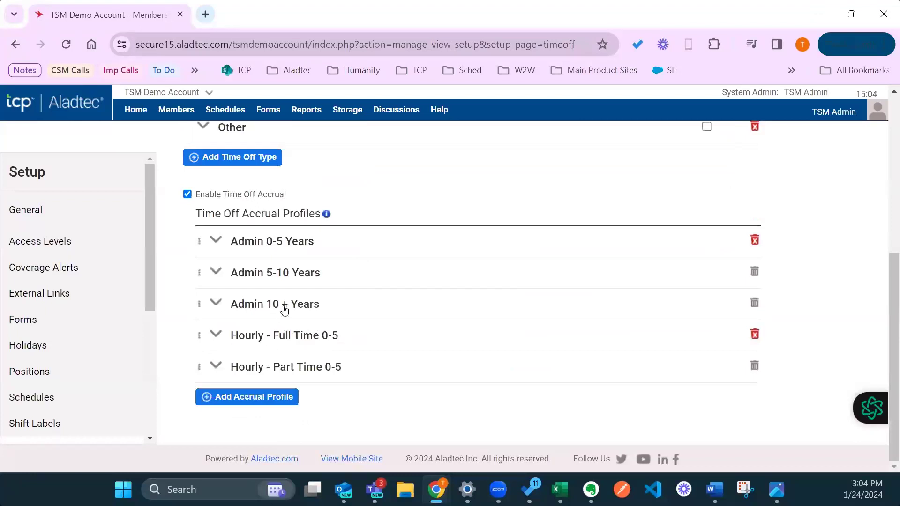
Examine the options a new accrual profile offers for basing the Vacation Time accrual rate, then discard the profile
{"action": "left_click", "coordinate": [256, 397]}
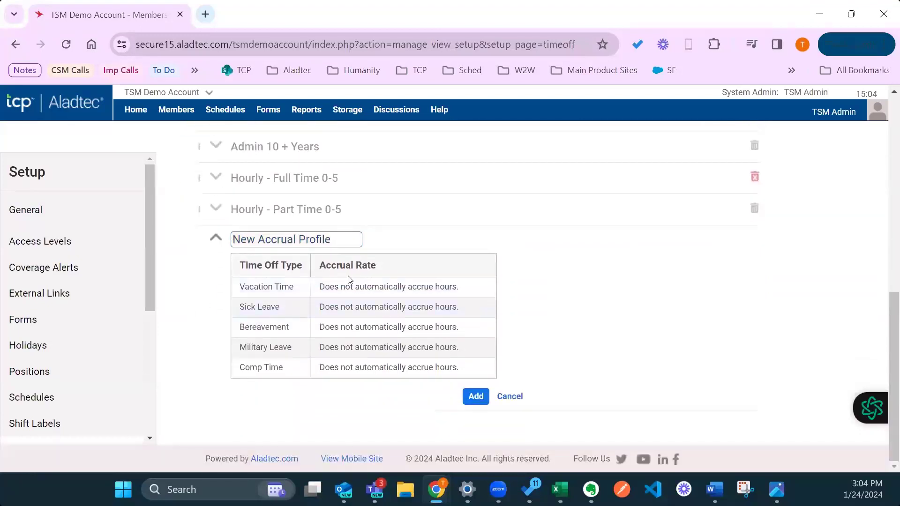
{"action": "left_click", "coordinate": [337, 236]}
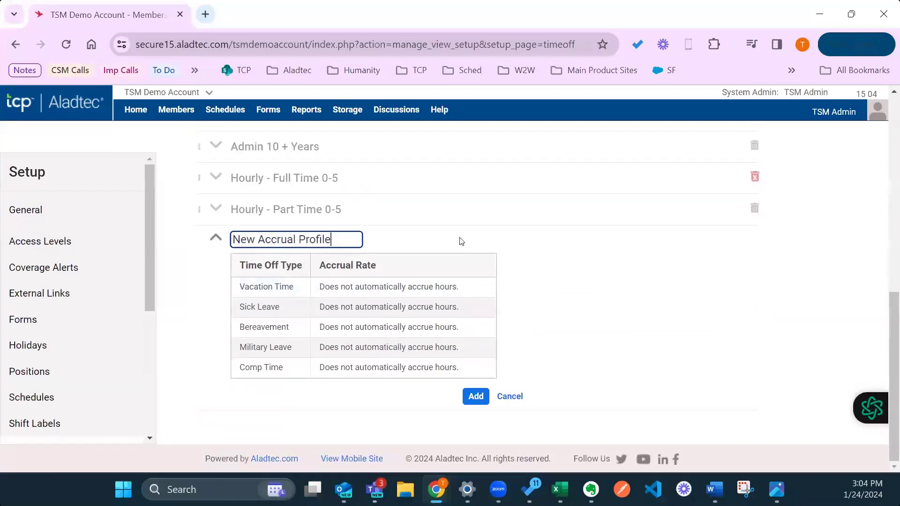
{"action": "mouse_move", "coordinate": [470, 286]}
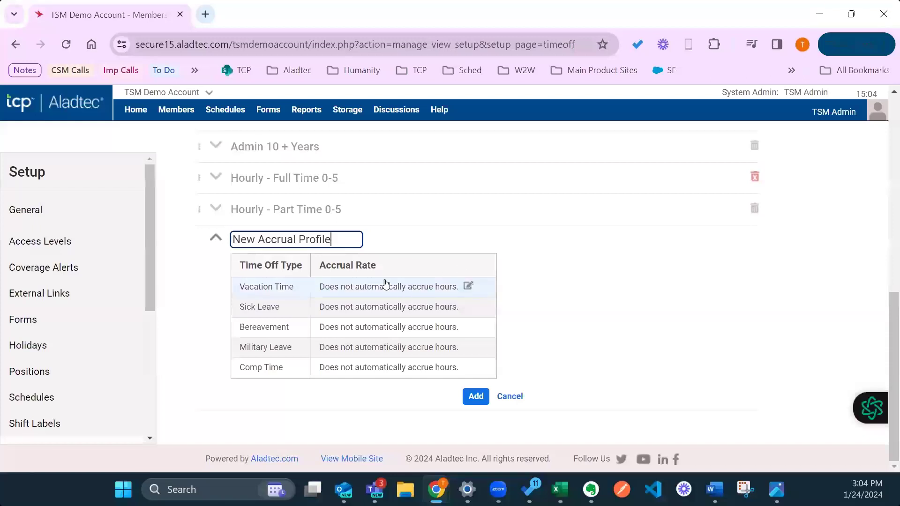
{"action": "left_click", "coordinate": [468, 286]}
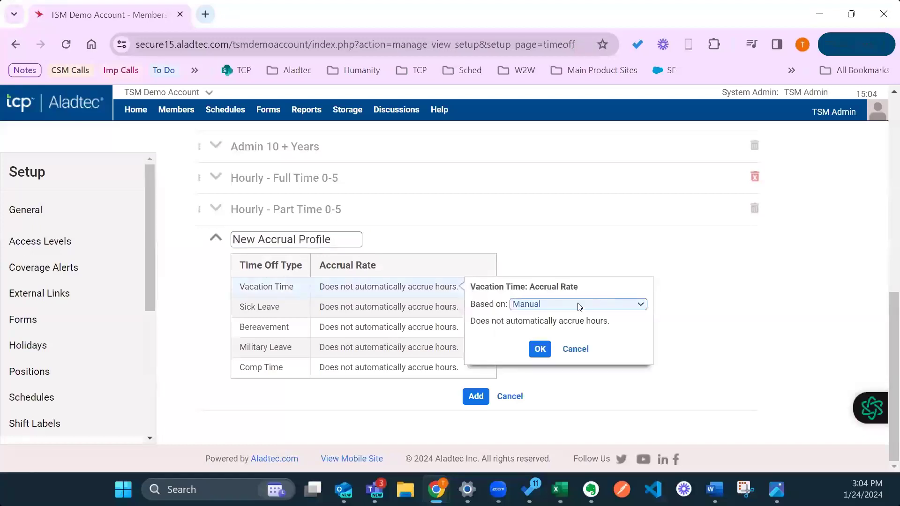
{"action": "left_click", "coordinate": [580, 307]}
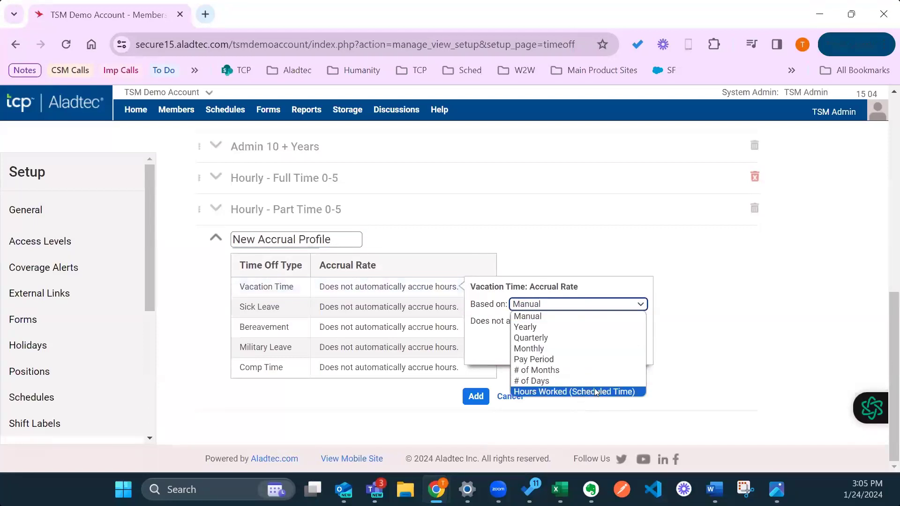
{"action": "left_click", "coordinate": [474, 227]}
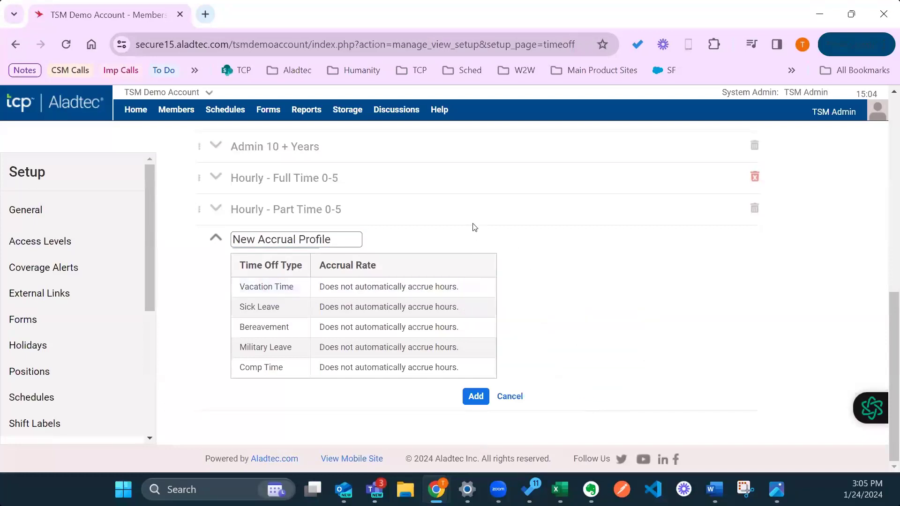
{"action": "left_click", "coordinate": [216, 238]}
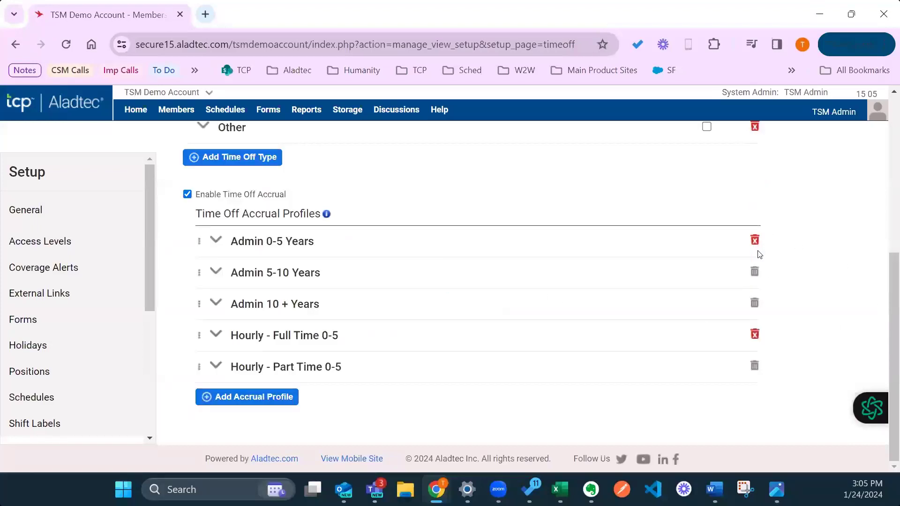
Check whether the Admin 0-5 Years accrual profile can be deleted, and review the lists of time off types and accrual profiles
{"action": "mouse_move", "coordinate": [754, 240]}
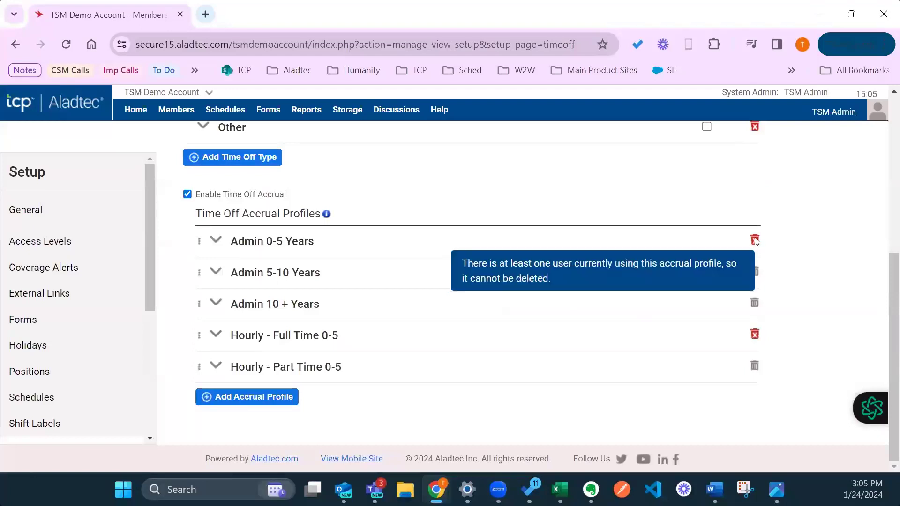
{"action": "scroll", "coordinate": [703, 239], "scroll_direction": "up", "scroll_amount": 1}
{"action": "scroll", "coordinate": [703, 238], "scroll_direction": "down", "scroll_amount": 1}
{"action": "scroll", "coordinate": [705, 243], "scroll_direction": "up", "scroll_amount": 1}
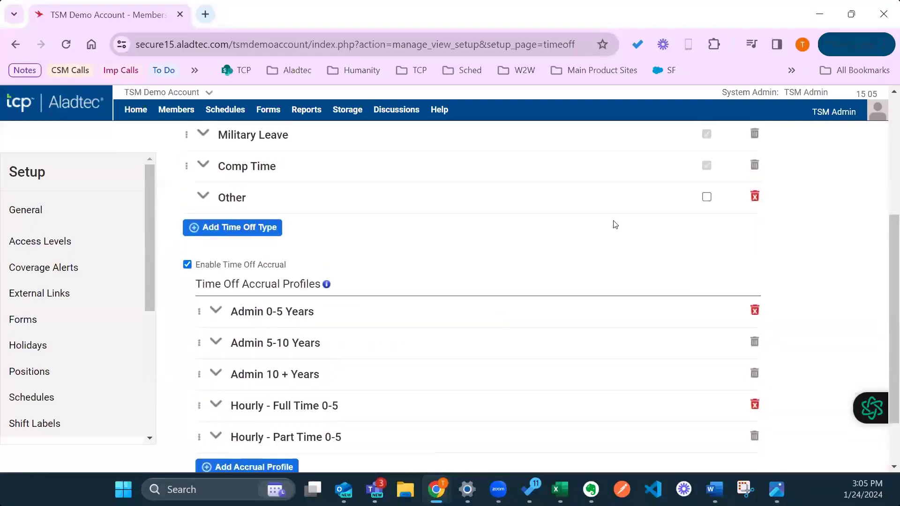
{"action": "mouse_move", "coordinate": [755, 311]}
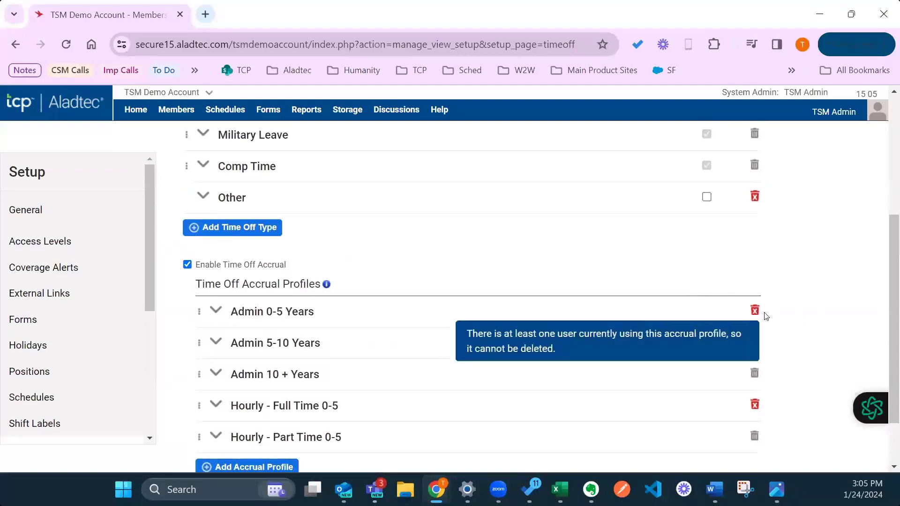
{"action": "scroll", "coordinate": [598, 316], "scroll_direction": "down", "scroll_amount": 2}
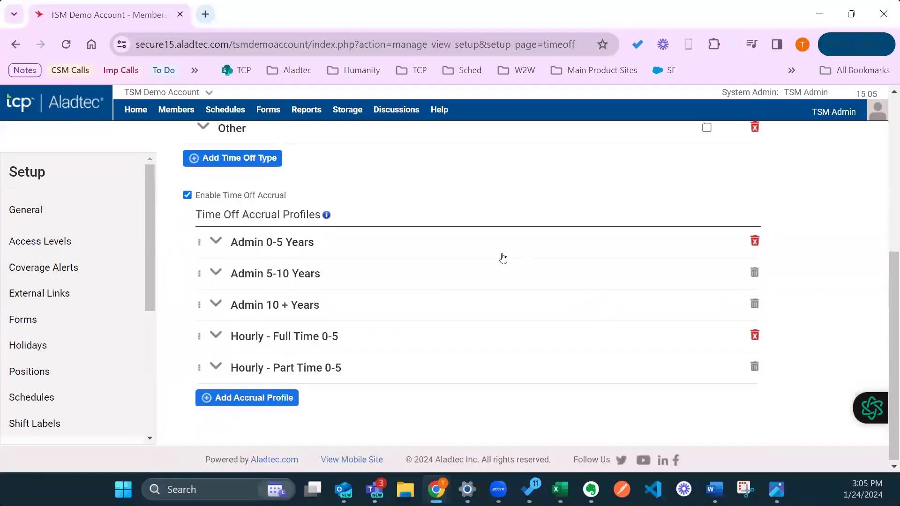
{"action": "scroll", "coordinate": [510, 260], "scroll_direction": "up", "scroll_amount": 3}
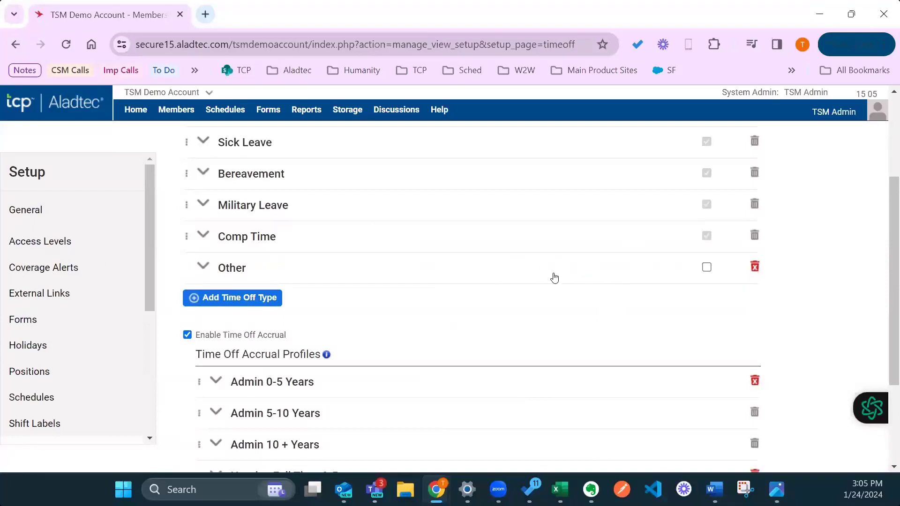
{"action": "scroll", "coordinate": [554, 278], "scroll_direction": "up", "scroll_amount": 3}
{"action": "scroll", "coordinate": [553, 278], "scroll_direction": "down", "scroll_amount": 6}
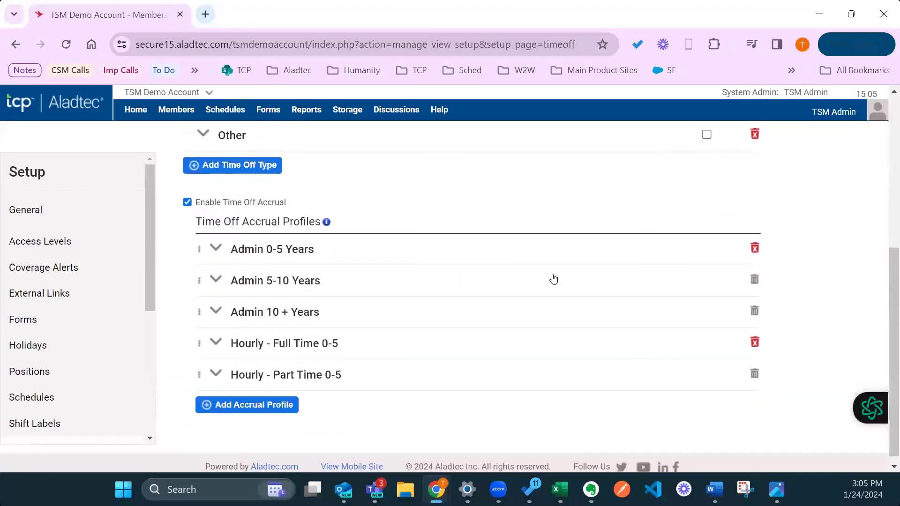
{"action": "scroll", "coordinate": [515, 275], "scroll_direction": "up", "scroll_amount": 3}
{"action": "scroll", "coordinate": [505, 277], "scroll_direction": "up", "scroll_amount": 3}
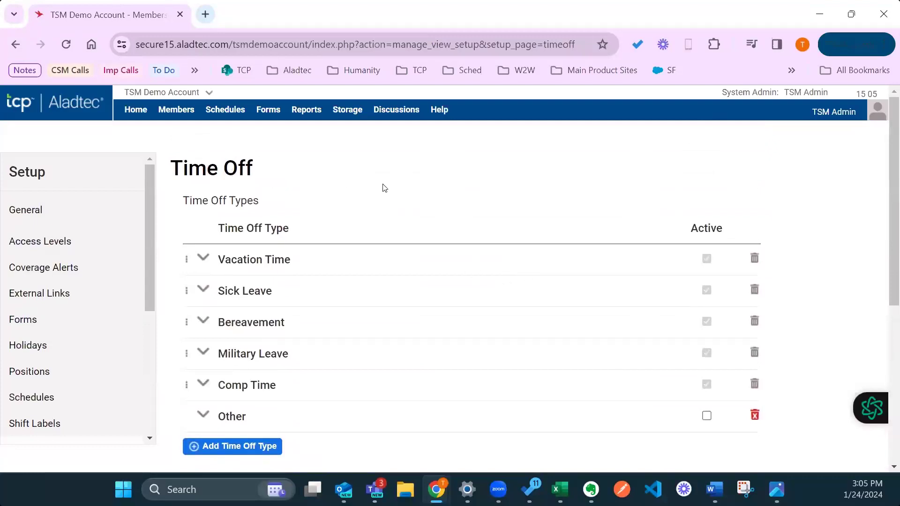
Open the Member Database and apply the Accrued Time Off Types system filter
{"action": "mouse_move", "coordinate": [176, 113]}
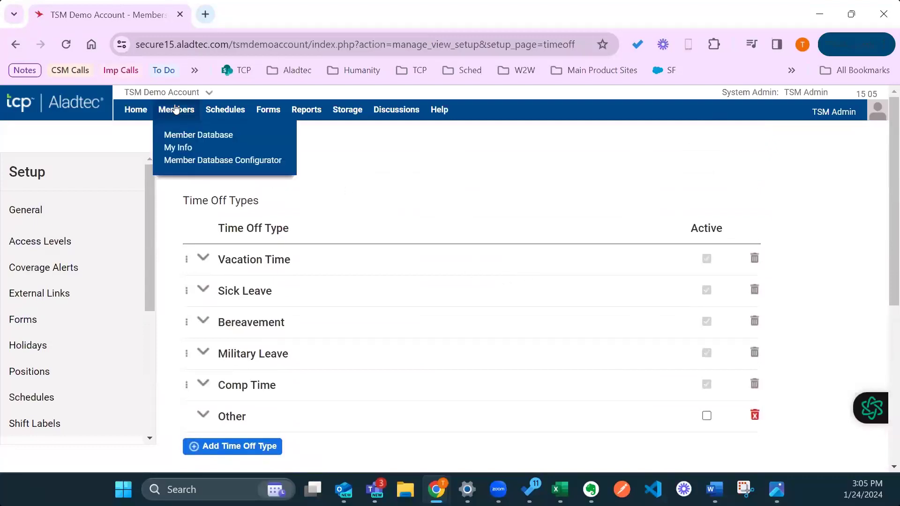
{"action": "left_click", "coordinate": [181, 136]}
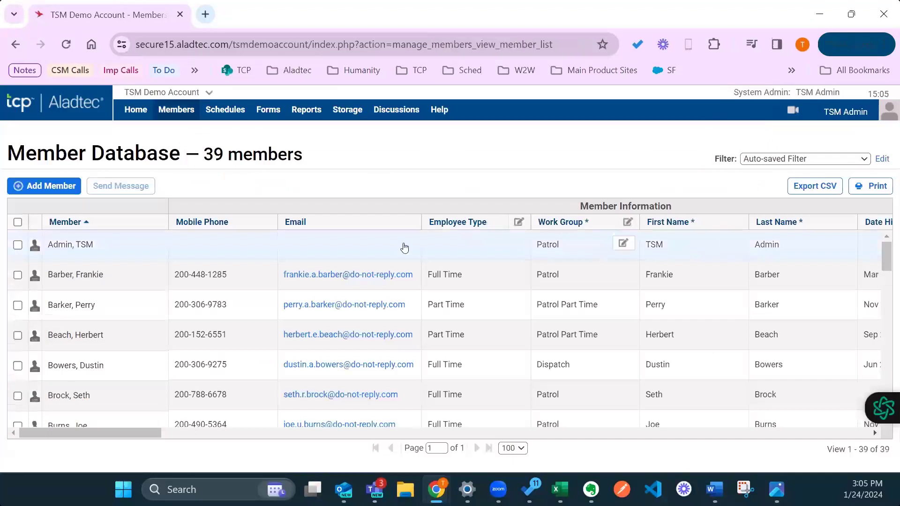
{"action": "left_click", "coordinate": [783, 159]}
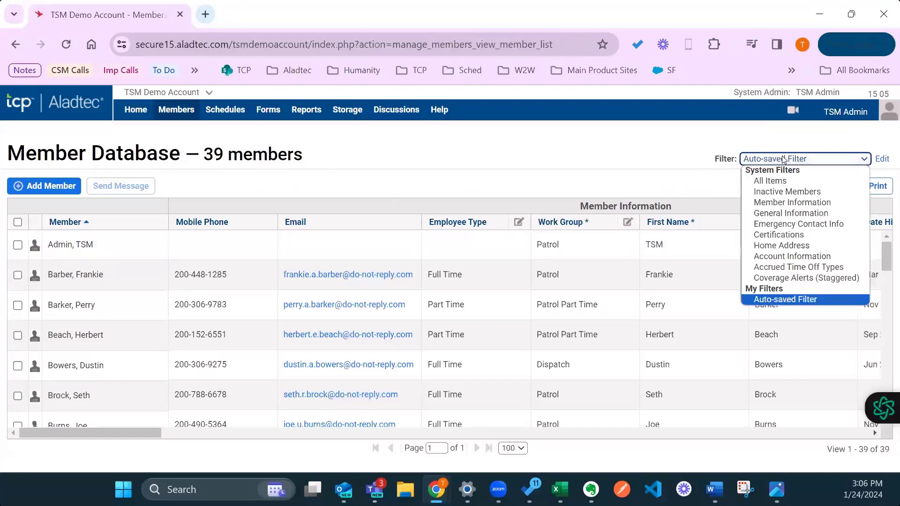
{"action": "left_click", "coordinate": [822, 266]}
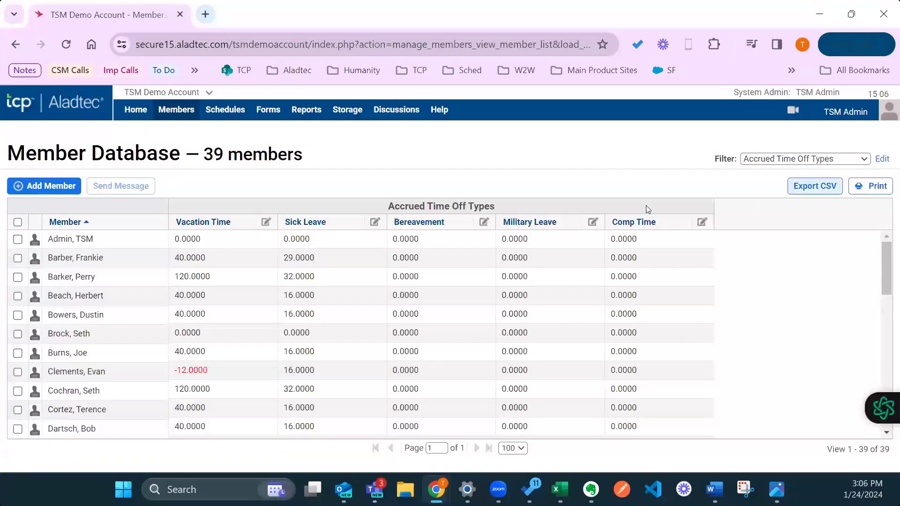
Edit the Accrued Time Off Types filter to leave out Military Leave and Comp Time, and apply it to the member list
{"action": "left_click", "coordinate": [881, 160]}
{"action": "scroll", "coordinate": [736, 224], "scroll_direction": "down", "scroll_amount": 10}
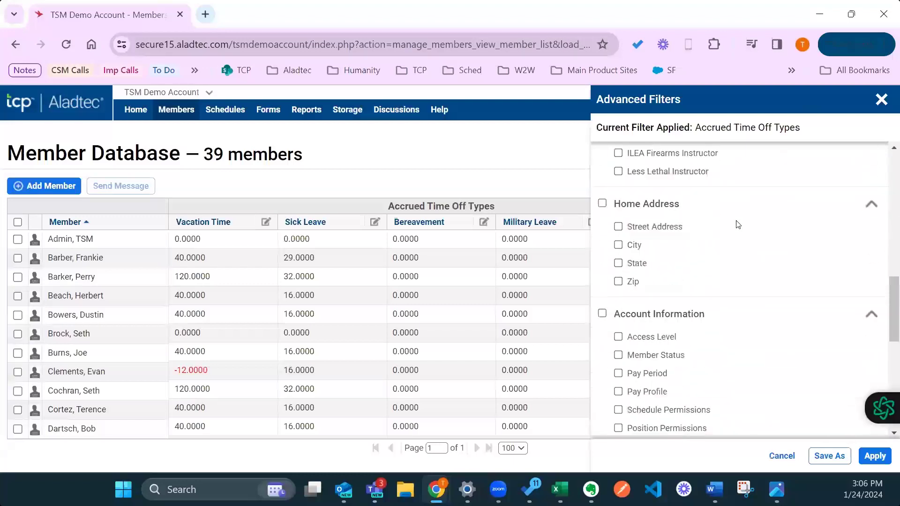
{"action": "scroll", "coordinate": [736, 223], "scroll_direction": "down", "scroll_amount": 8}
{"action": "scroll", "coordinate": [736, 224], "scroll_direction": "up", "scroll_amount": 3}
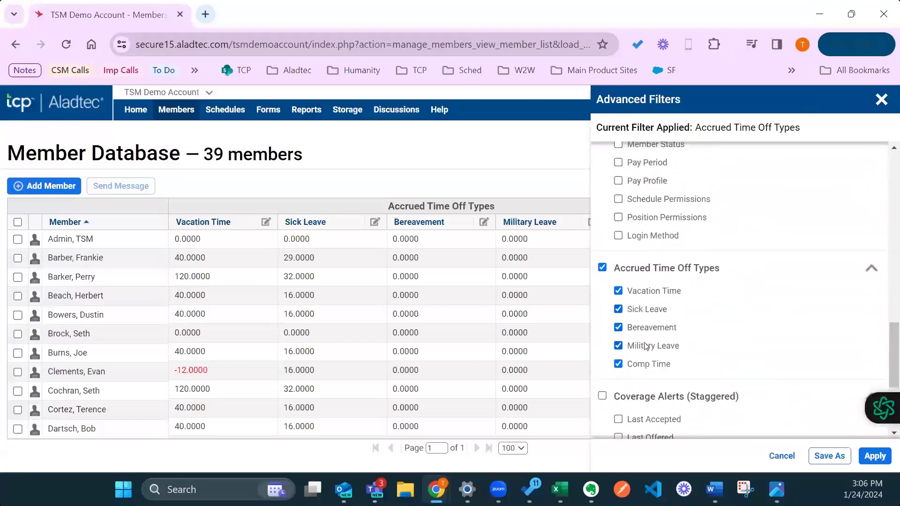
{"action": "left_click", "coordinate": [619, 347]}
{"action": "left_click", "coordinate": [618, 365]}
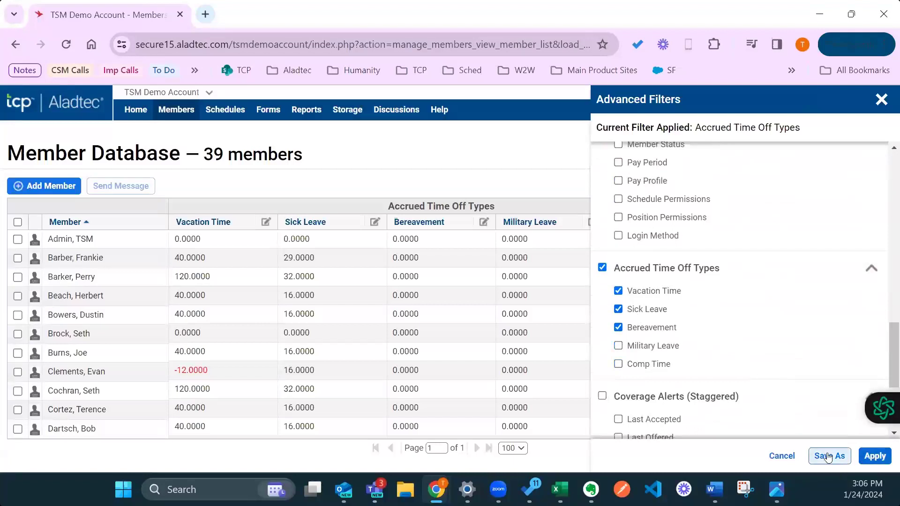
{"action": "left_click", "coordinate": [876, 455]}
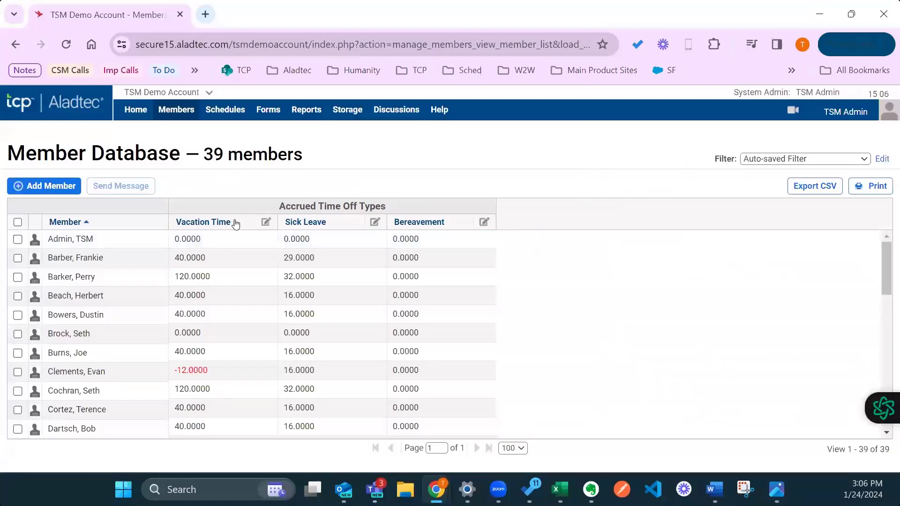
Look over the members' accrued balances and the batch edit option for Vacation Time with all members selected, then clear the selection
{"action": "scroll", "coordinate": [371, 330], "scroll_direction": "down", "scroll_amount": 3}
{"action": "scroll", "coordinate": [378, 325], "scroll_direction": "up", "scroll_amount": 3}
{"action": "left_click", "coordinate": [17, 223]}
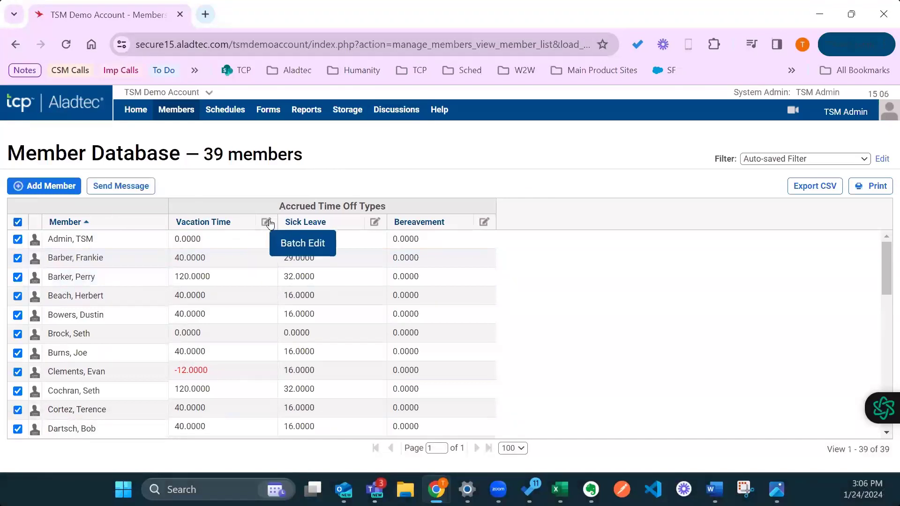
{"action": "left_click", "coordinate": [17, 222]}
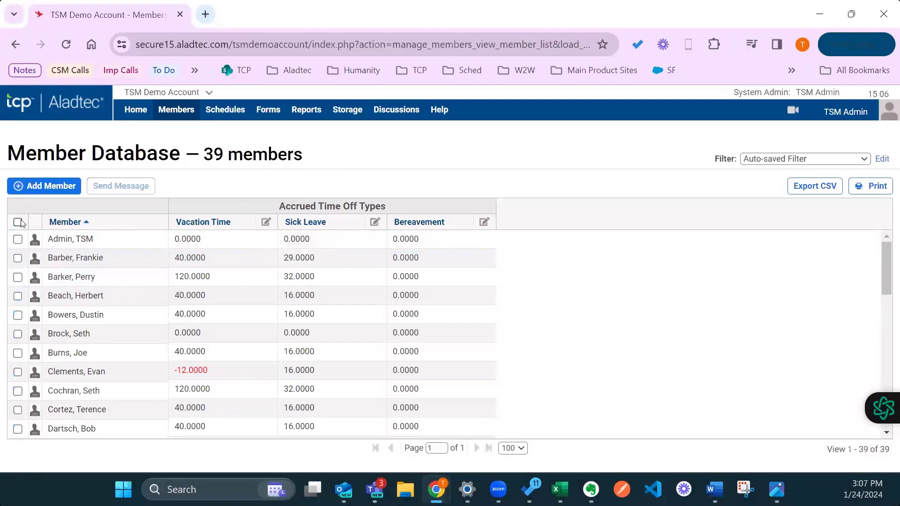
Examine the add, subtract and note options for the tenth listed member's Vacation Time balance, then cancel and deselect the member
{"action": "left_click", "coordinate": [17, 410]}
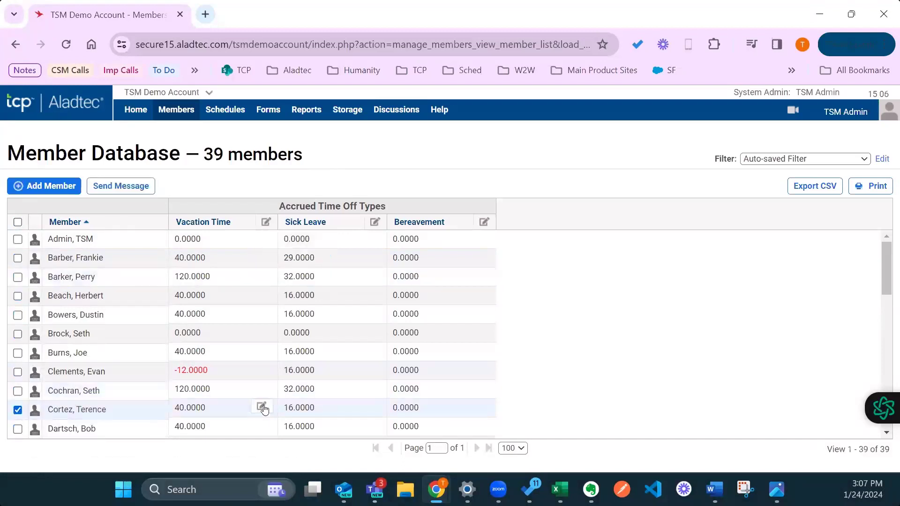
{"action": "left_click", "coordinate": [262, 407]}
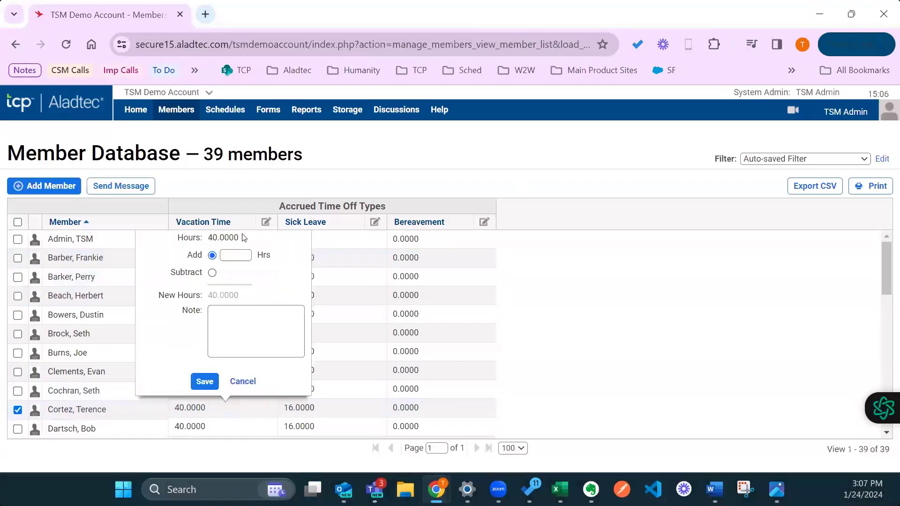
{"action": "left_click", "coordinate": [235, 257]}
{"action": "left_click", "coordinate": [212, 273]}
{"action": "left_click", "coordinate": [228, 271]}
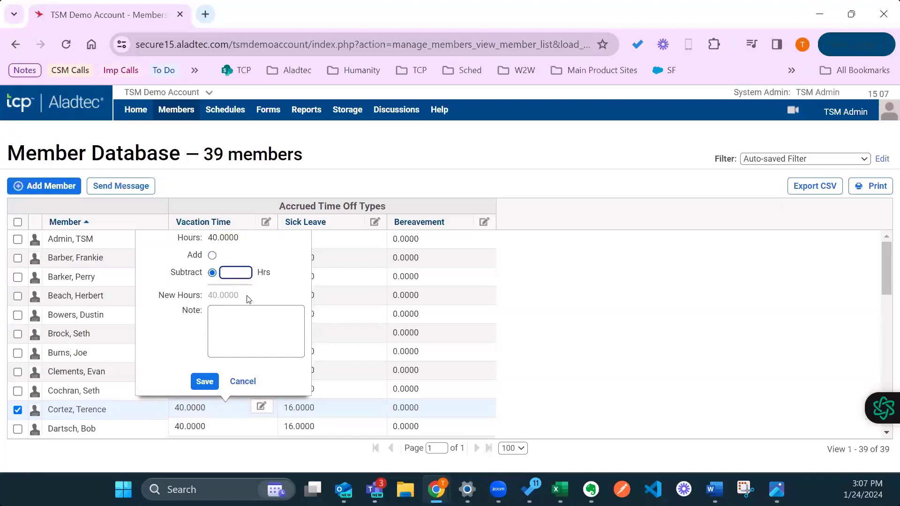
{"action": "left_click", "coordinate": [225, 320]}
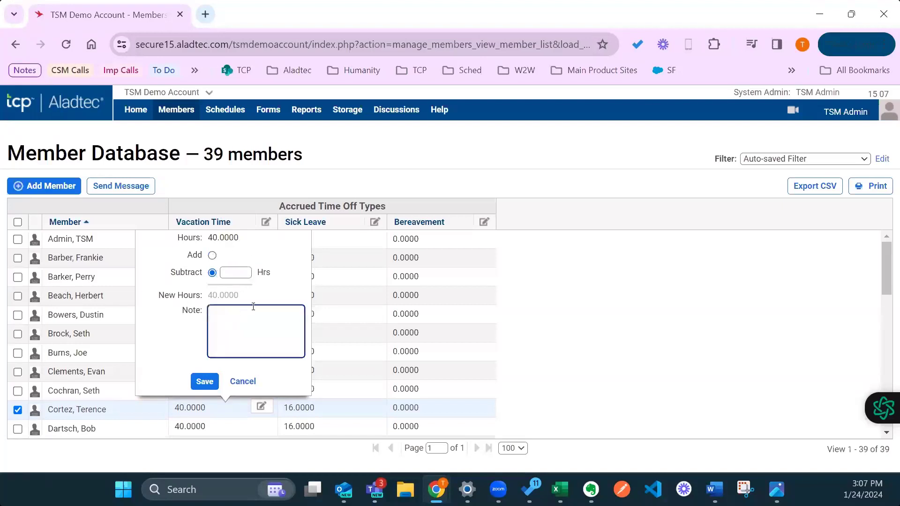
{"action": "left_click", "coordinate": [242, 380]}
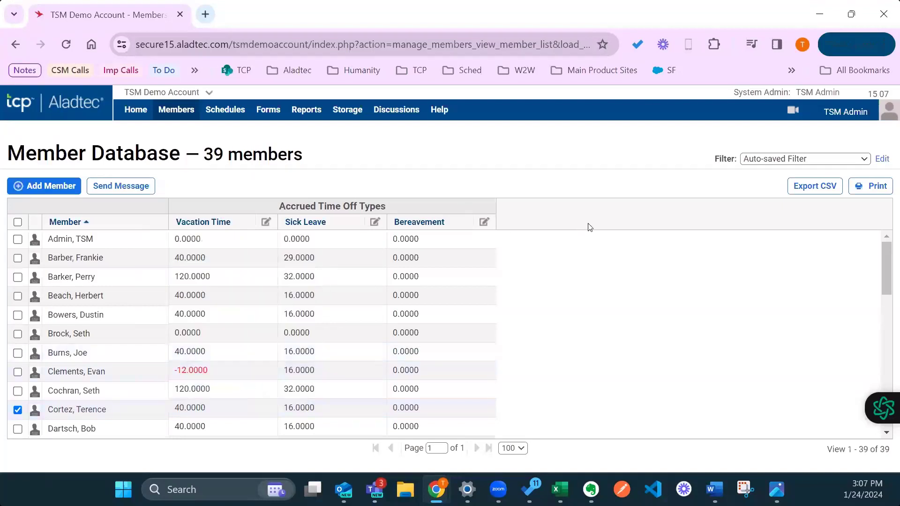
{"action": "left_click", "coordinate": [17, 409]}
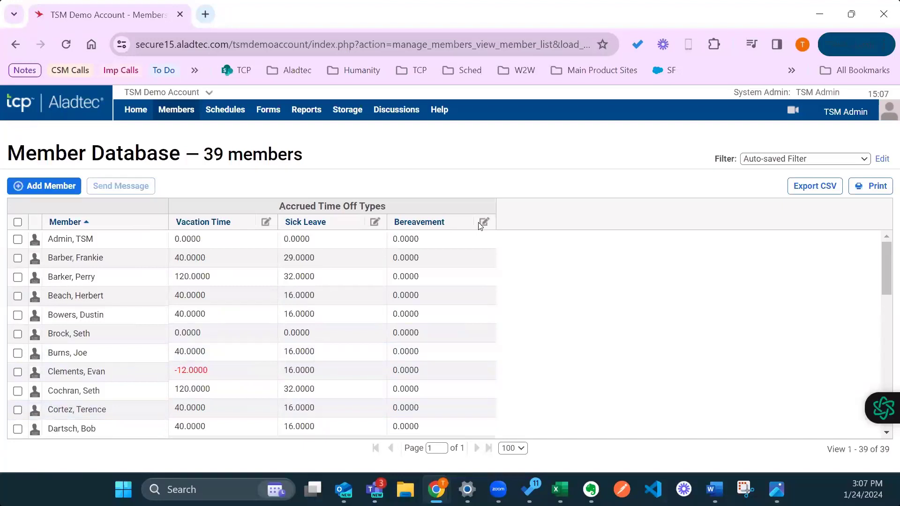
Batch add 8 hours of Bereavement to all members, save the change, and clear the member selection
{"action": "left_click", "coordinate": [18, 222]}
{"action": "left_click", "coordinate": [484, 222]}
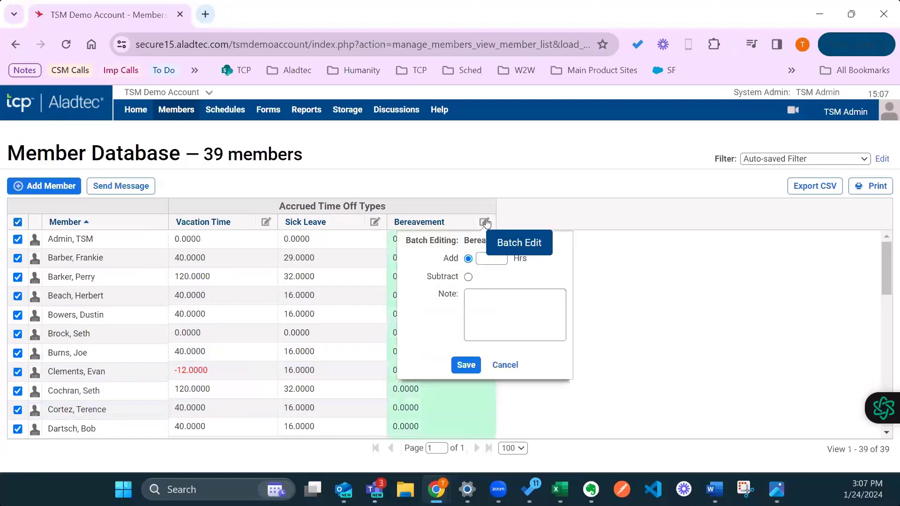
{"action": "left_click", "coordinate": [499, 260]}
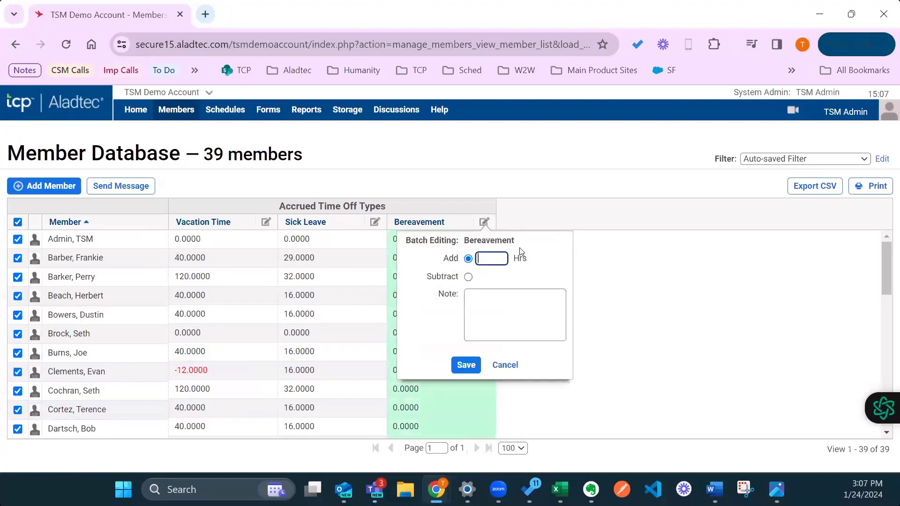
{"action": "left_click", "coordinate": [471, 367]}
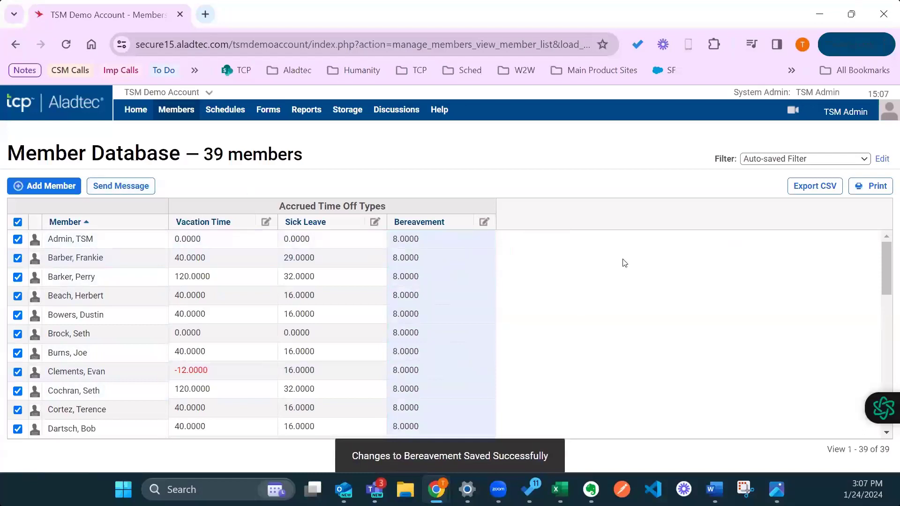
{"action": "left_click", "coordinate": [18, 222]}
Open the second listed member's record for editing and examine the Admin 0-5 Years accrual profile and the accrual bank balances
{"action": "left_click", "coordinate": [109, 258]}
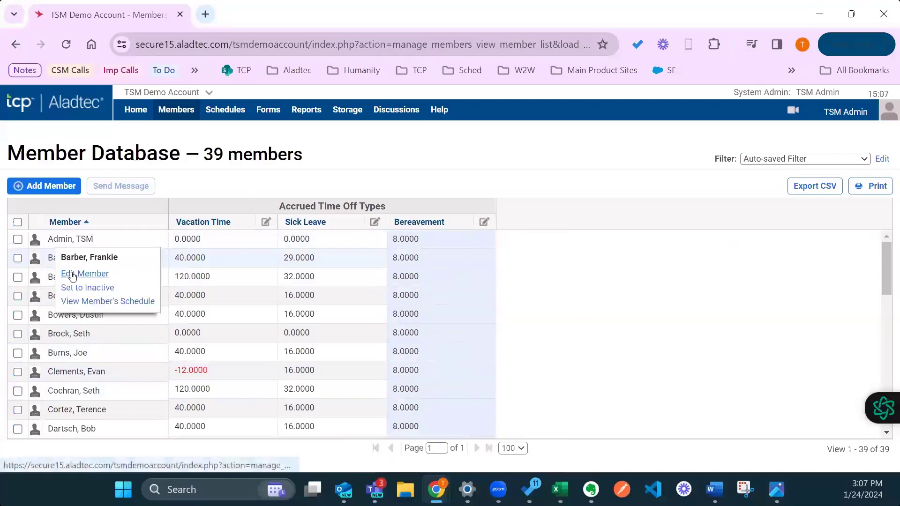
{"action": "left_click", "coordinate": [72, 274]}
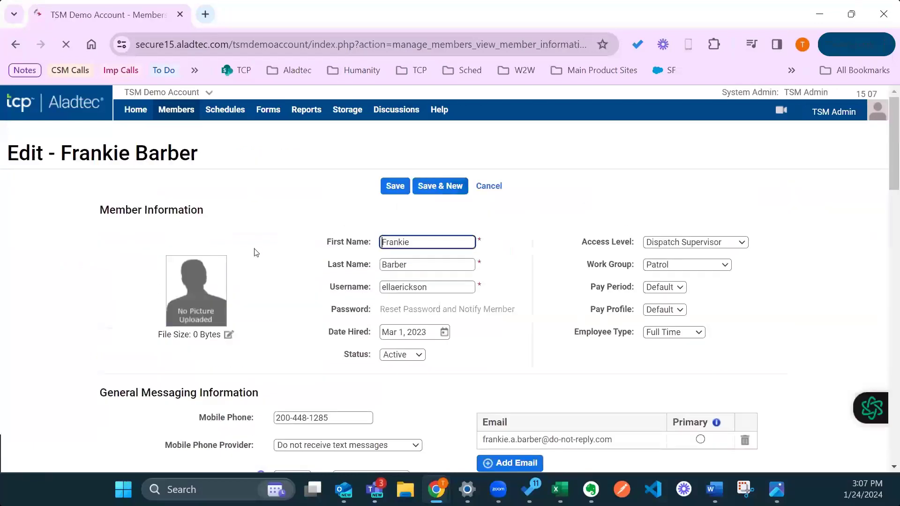
{"action": "scroll", "coordinate": [272, 259], "scroll_direction": "down", "scroll_amount": 5}
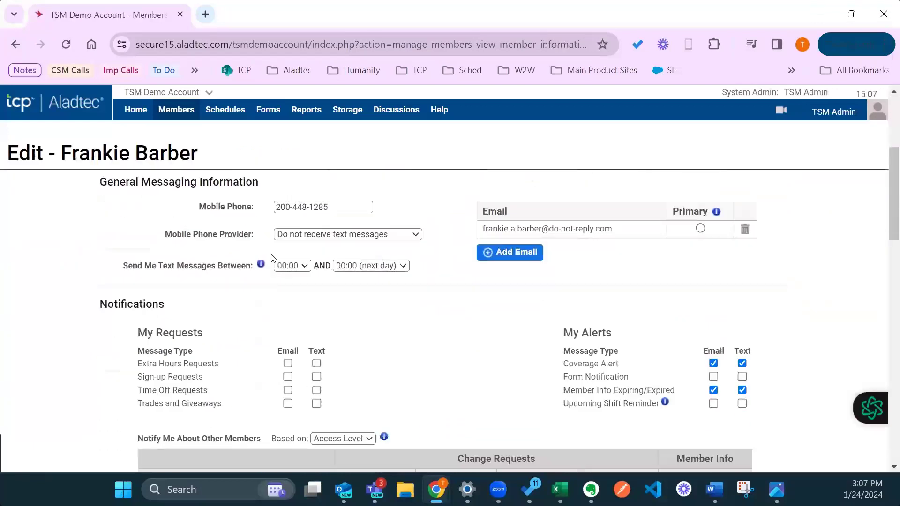
{"action": "scroll", "coordinate": [272, 257], "scroll_direction": "down", "scroll_amount": 14}
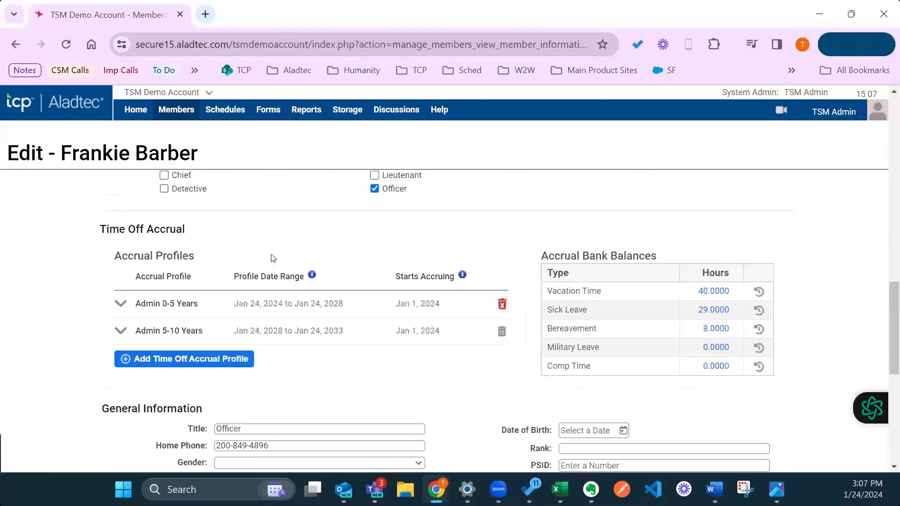
{"action": "scroll", "coordinate": [272, 258], "scroll_direction": "up", "scroll_amount": 2}
{"action": "left_click", "coordinate": [152, 304]}
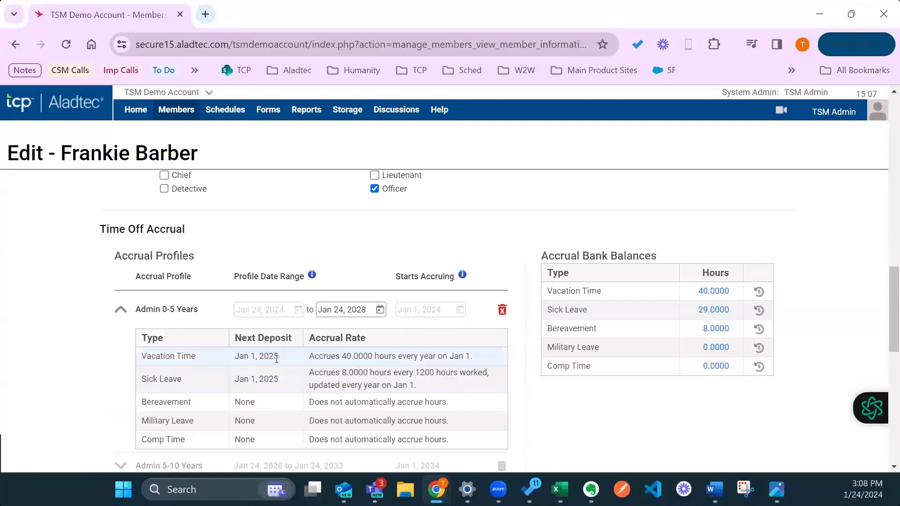
{"action": "scroll", "coordinate": [370, 268], "scroll_direction": "down", "scroll_amount": 1}
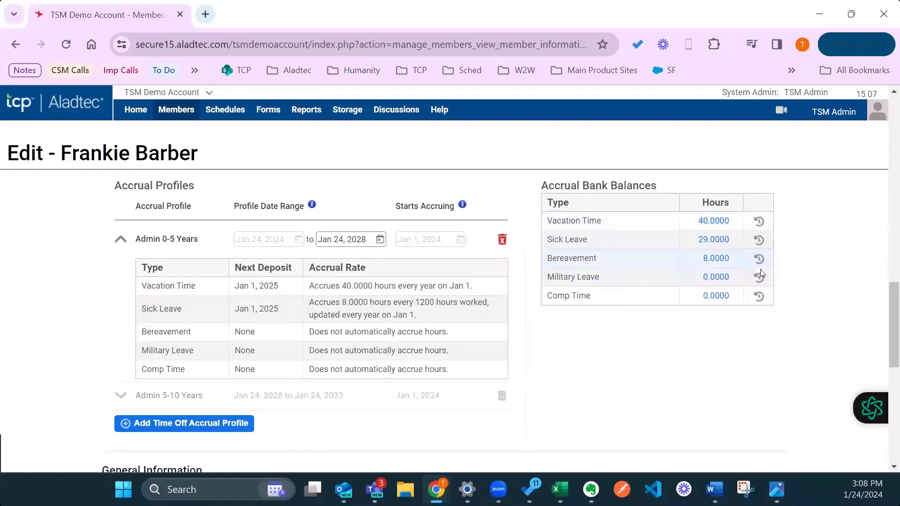
Check the member's Comp Time history and add 2 hours to the Comp Time balance
{"action": "left_click", "coordinate": [759, 298]}
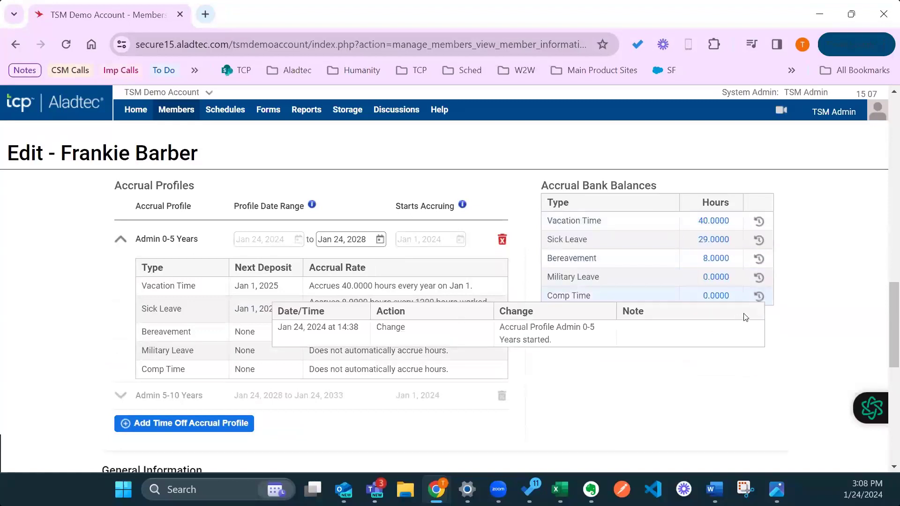
{"action": "left_click", "coordinate": [714, 295]}
{"action": "left_click", "coordinate": [620, 330]}
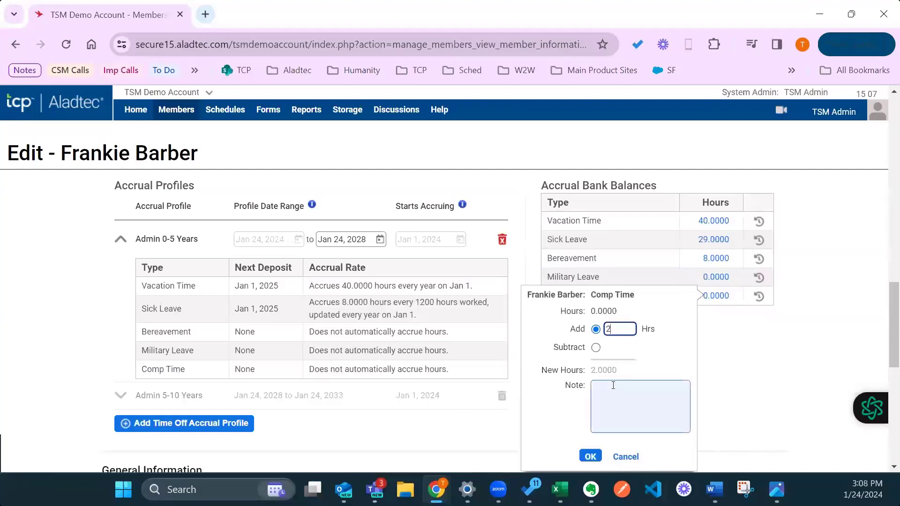
{"action": "left_click", "coordinate": [592, 456]}
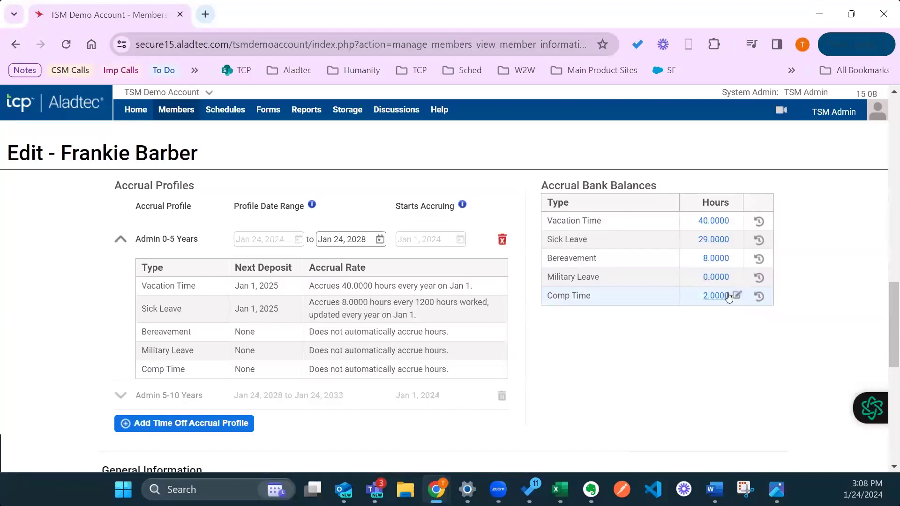
Collapse the Admin 0-5 Years profile and examine the accrual rates and dates of the member's Admin 5-10 Years profile
{"action": "scroll", "coordinate": [371, 305], "scroll_direction": "down", "scroll_amount": 1}
{"action": "scroll", "coordinate": [369, 307], "scroll_direction": "up", "scroll_amount": 2}
{"action": "scroll", "coordinate": [370, 308], "scroll_direction": "down", "scroll_amount": 1}
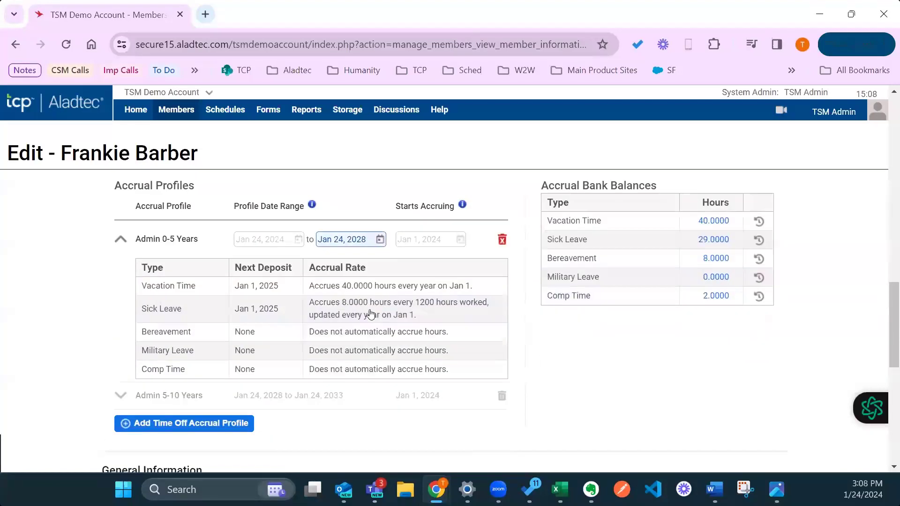
{"action": "left_click", "coordinate": [125, 241]}
{"action": "left_click", "coordinate": [121, 261]}
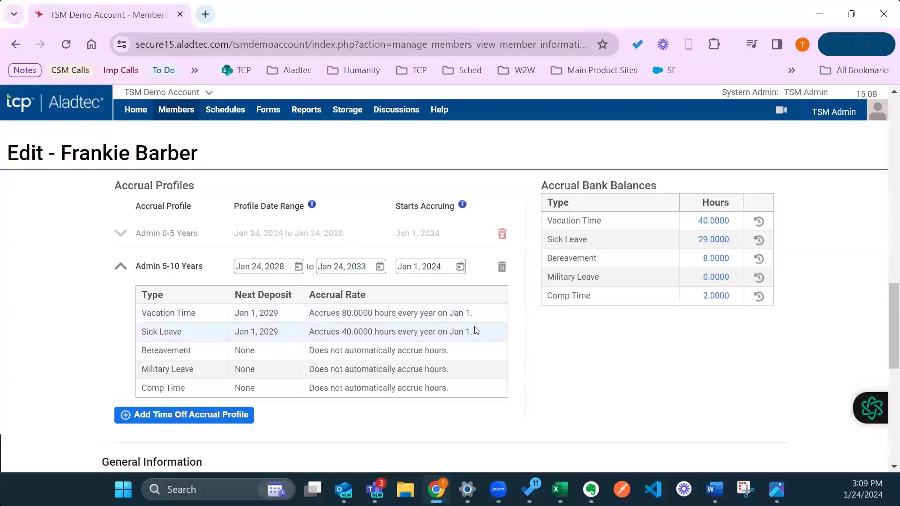
{"action": "scroll", "coordinate": [203, 316], "scroll_direction": "down", "scroll_amount": 1}
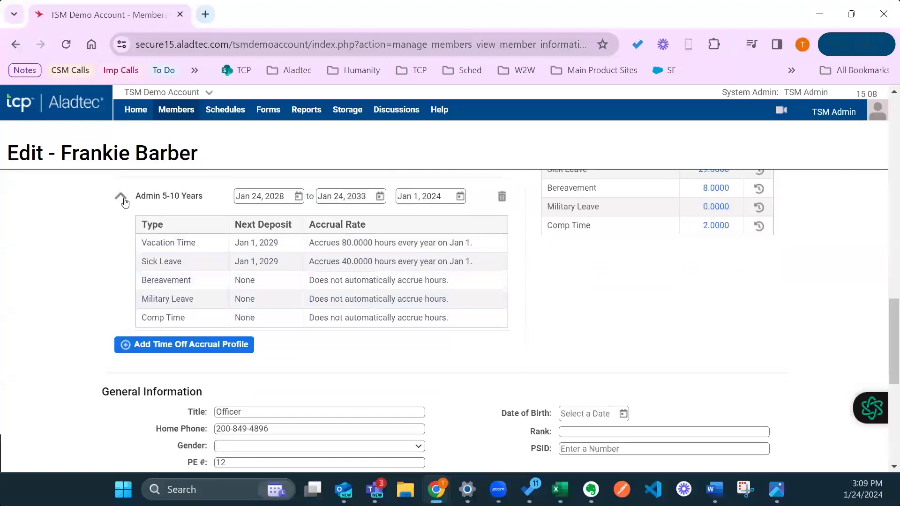
{"action": "left_click", "coordinate": [123, 199]}
Return to the Member Database and open the sixth listed member's record for editing
{"action": "scroll", "coordinate": [436, 267], "scroll_direction": "up", "scroll_amount": 8}
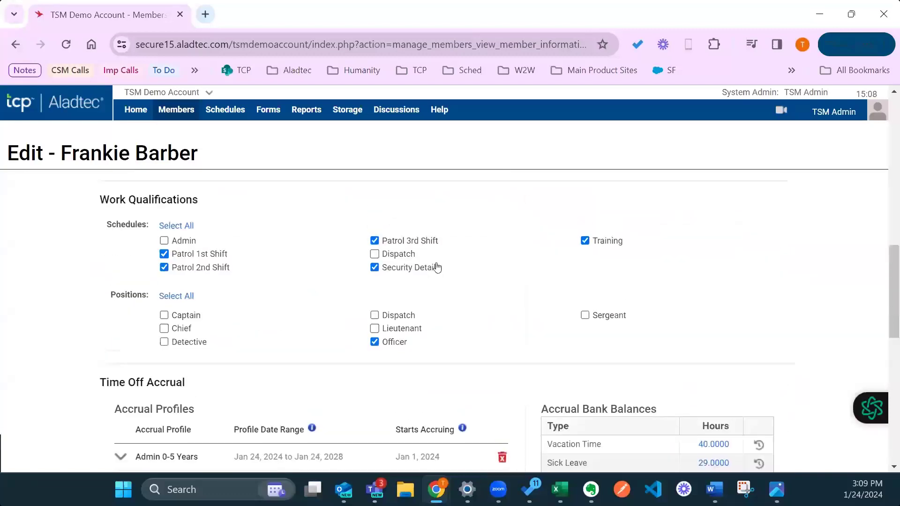
{"action": "scroll", "coordinate": [437, 267], "scroll_direction": "down", "scroll_amount": 1}
{"action": "scroll", "coordinate": [285, 154], "scroll_direction": "up", "scroll_amount": 1}
{"action": "mouse_move", "coordinate": [188, 116]}
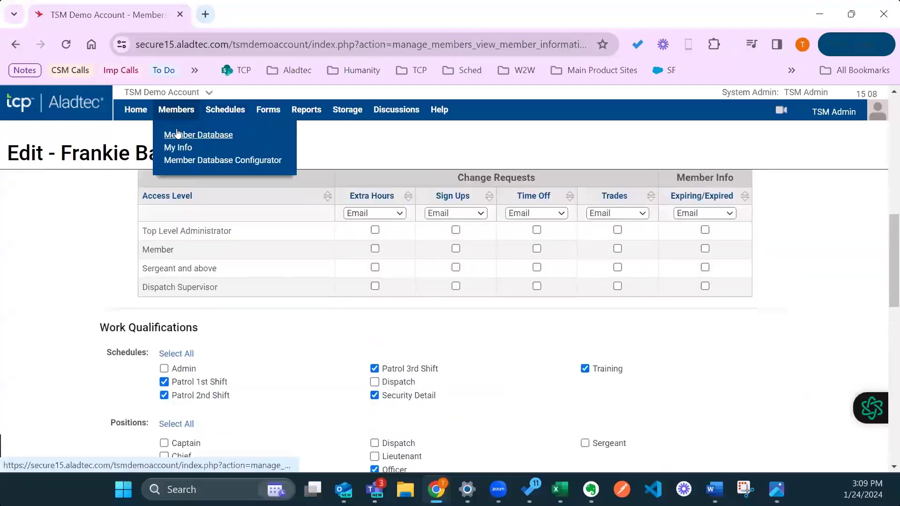
{"action": "left_click", "coordinate": [177, 136]}
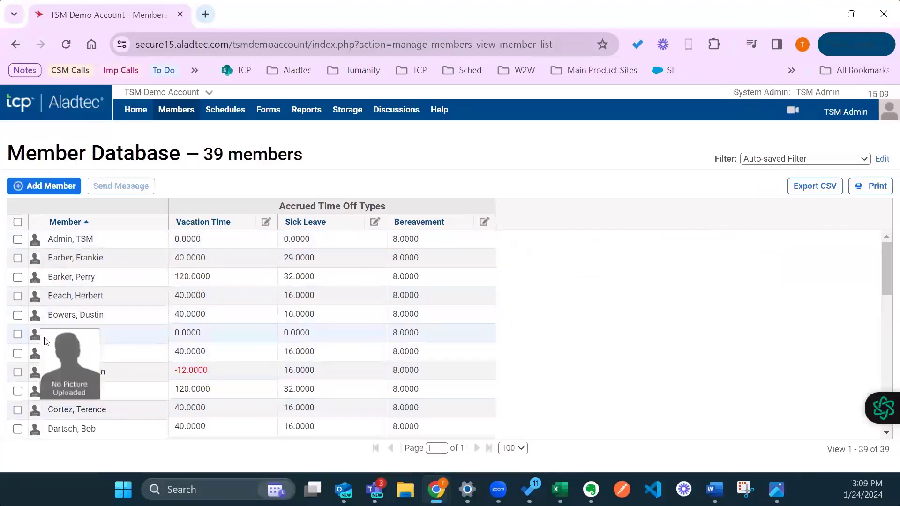
{"action": "left_click", "coordinate": [82, 350]}
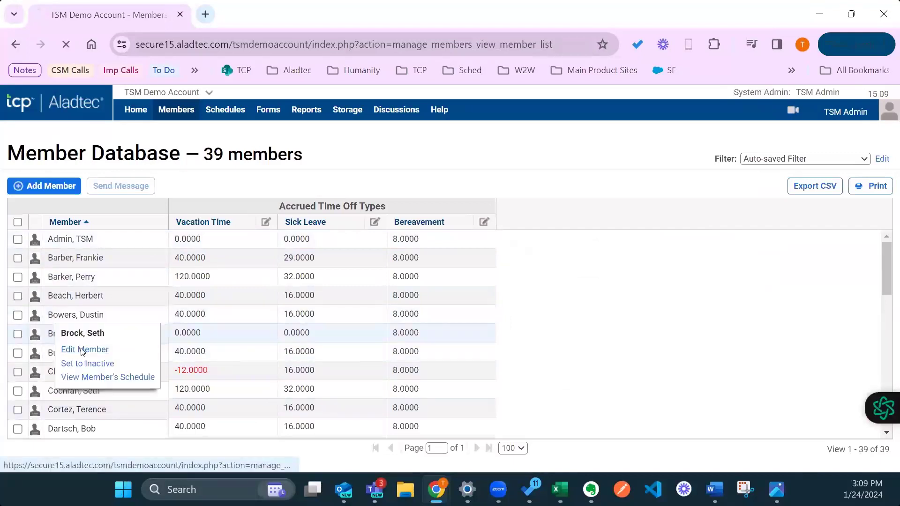
Add a time off accrual profile to the member, select Hourly - Part Time 0-5 and check its Sick Leave accrual rate
{"action": "scroll", "coordinate": [309, 242], "scroll_direction": "down", "scroll_amount": 4}
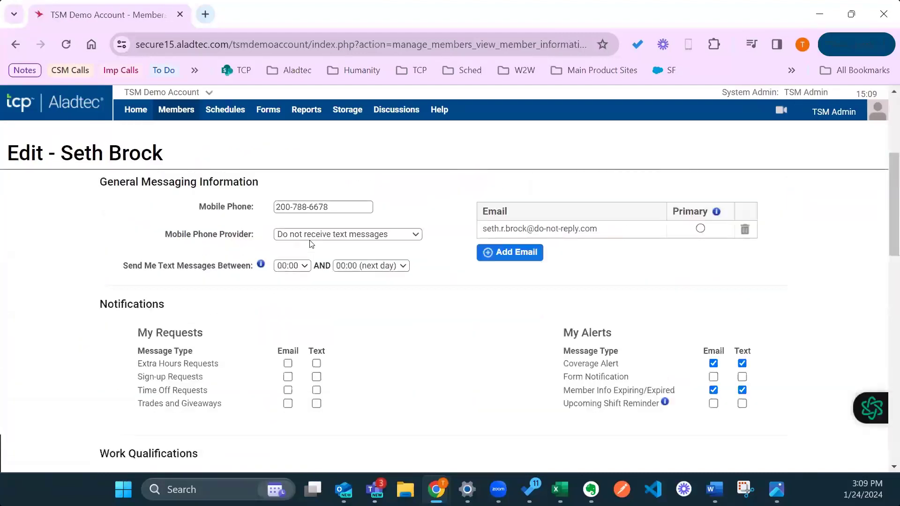
{"action": "scroll", "coordinate": [309, 242], "scroll_direction": "down", "scroll_amount": 10}
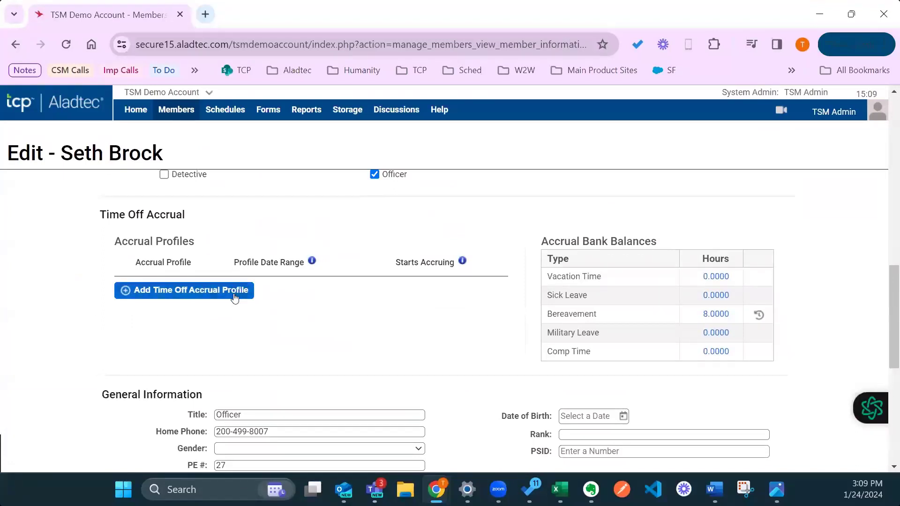
{"action": "left_click", "coordinate": [224, 287]}
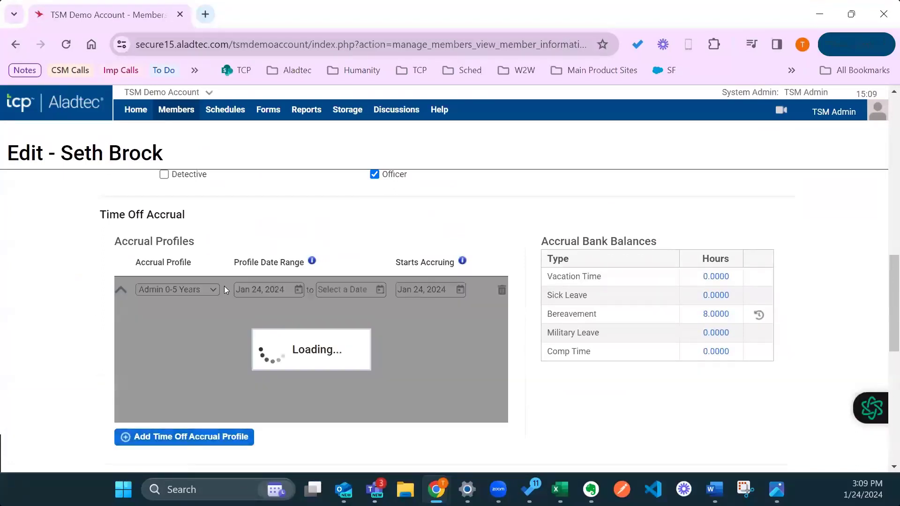
{"action": "left_click", "coordinate": [206, 290]}
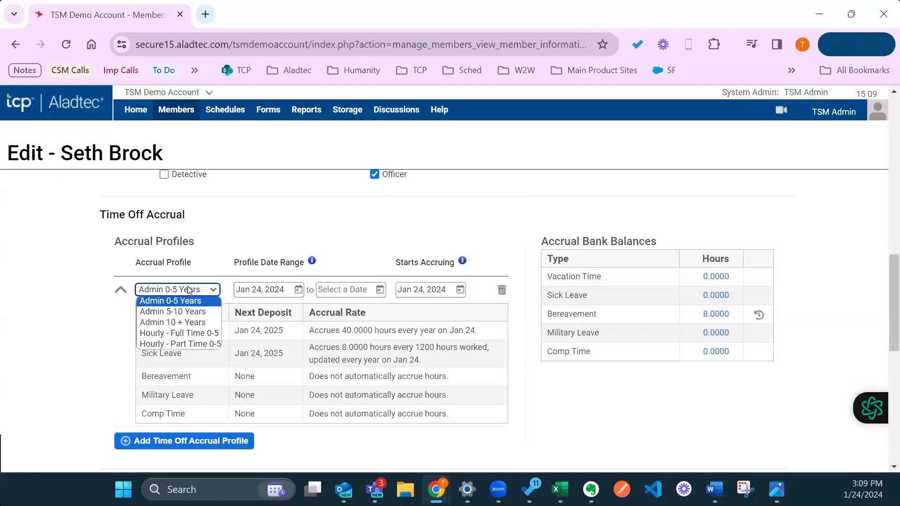
{"action": "left_click", "coordinate": [202, 344]}
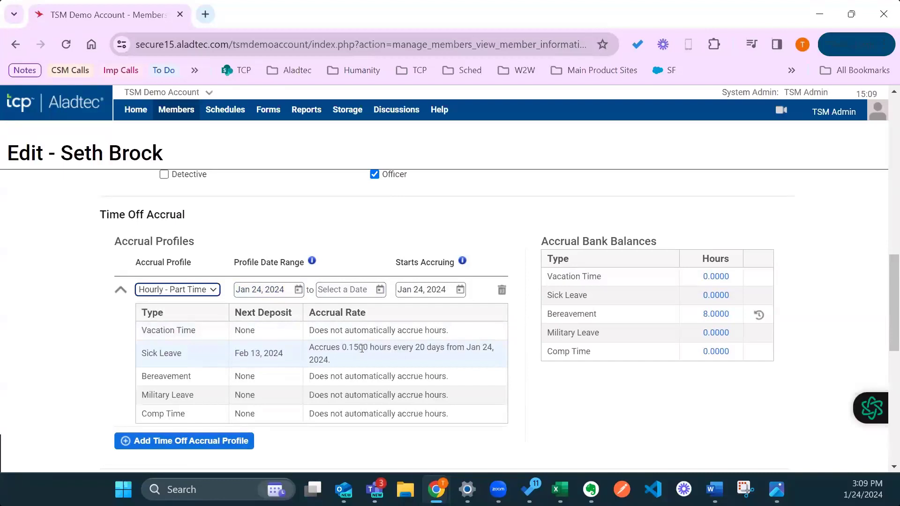
{"action": "left_click_drag", "start_coordinate": [342, 347], "coordinate": [362, 347]}
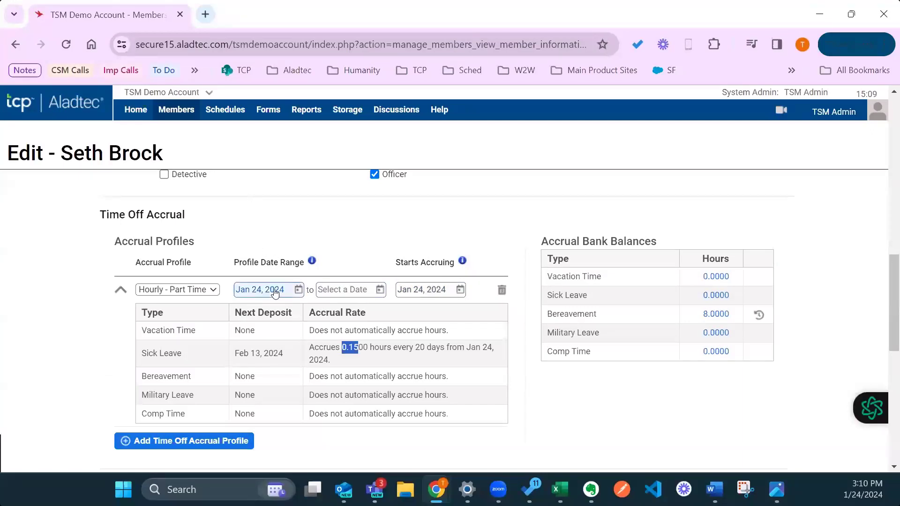
Set the end of the accrual profile's date range to Jan 24, 2029
{"action": "left_click", "coordinate": [339, 290]}
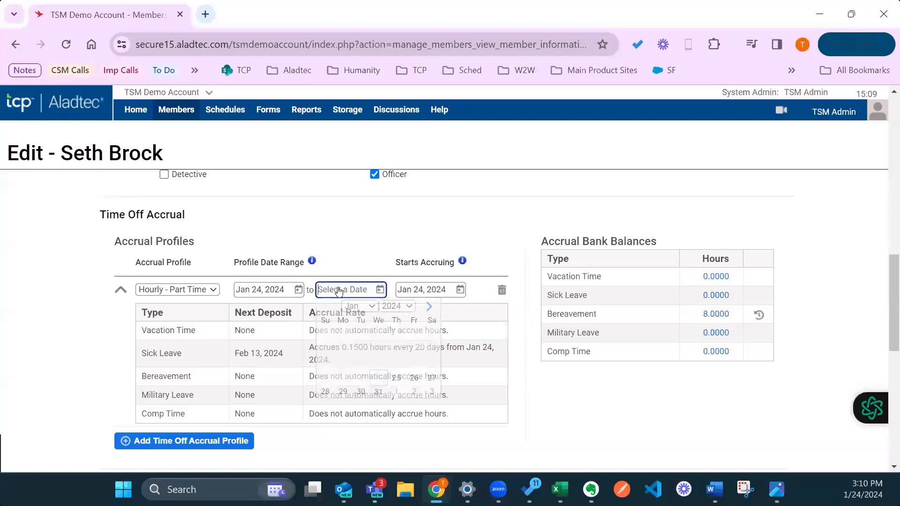
{"action": "left_click", "coordinate": [405, 306]}
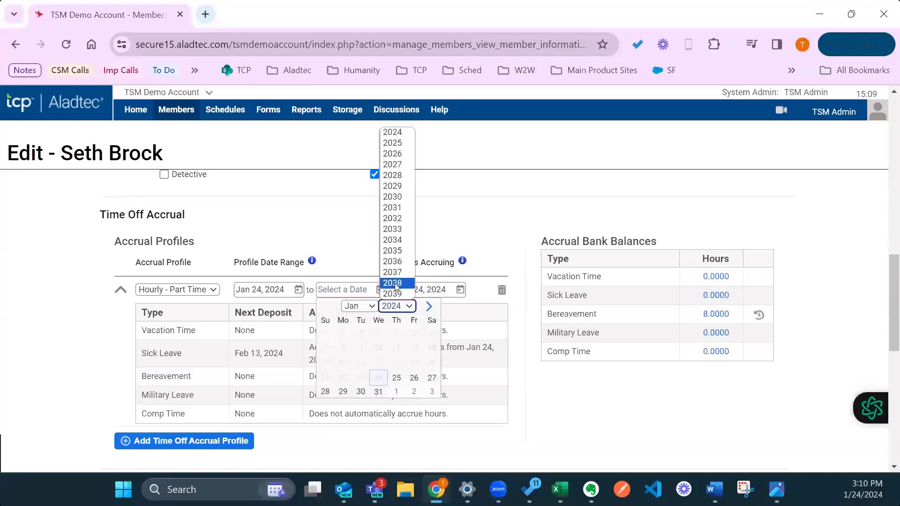
{"action": "left_click", "coordinate": [484, 211]}
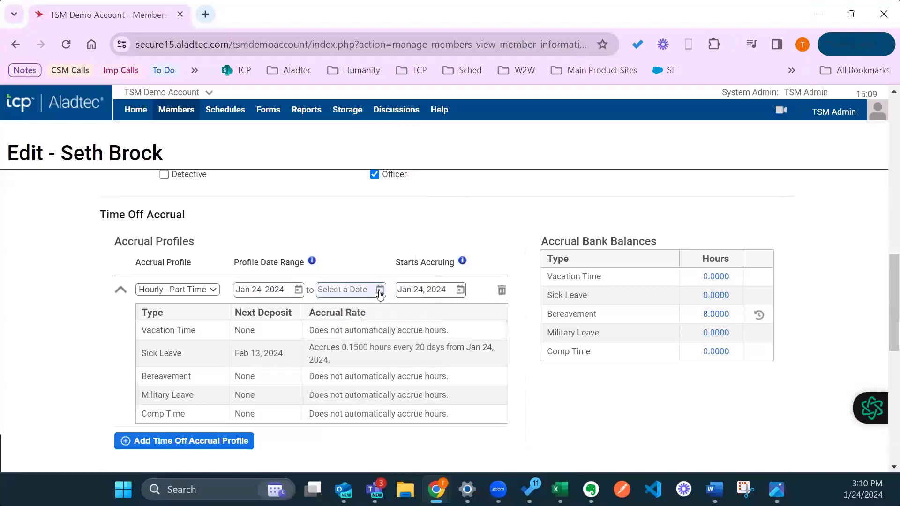
{"action": "left_click", "coordinate": [379, 291]}
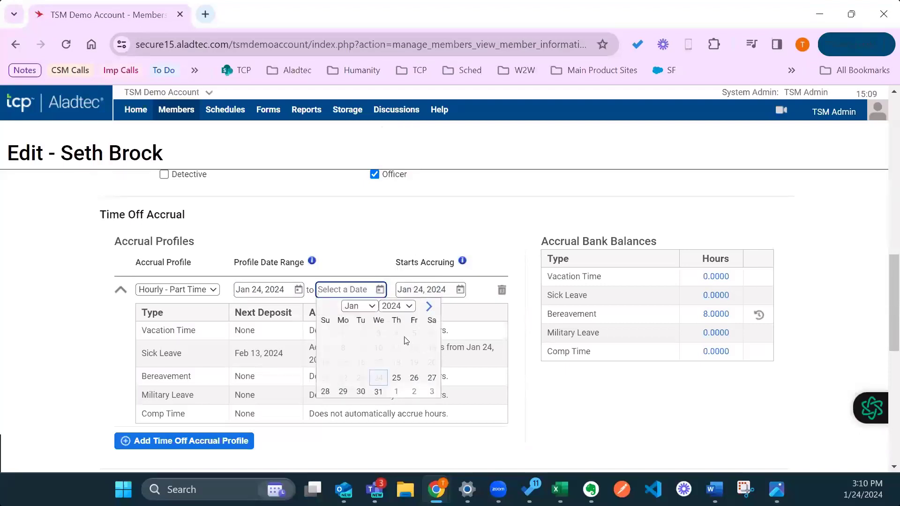
{"action": "left_click", "coordinate": [397, 306]}
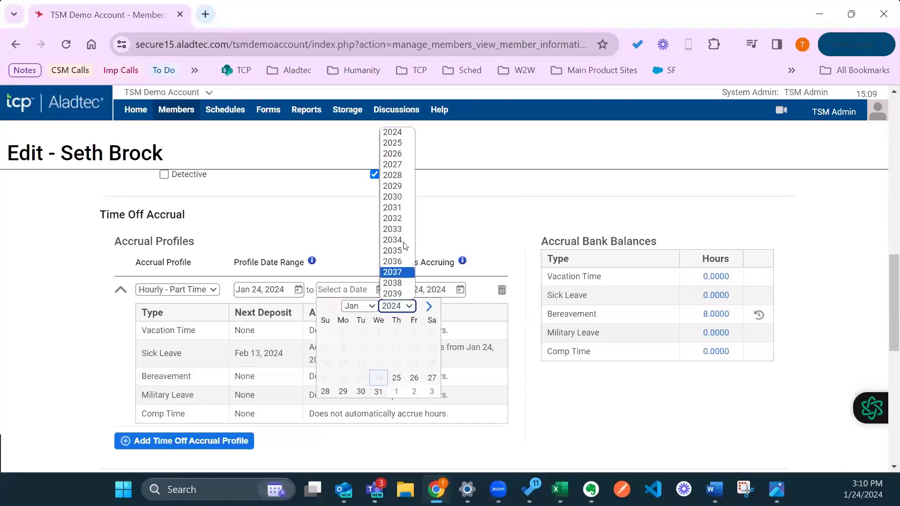
{"action": "left_click", "coordinate": [401, 187]}
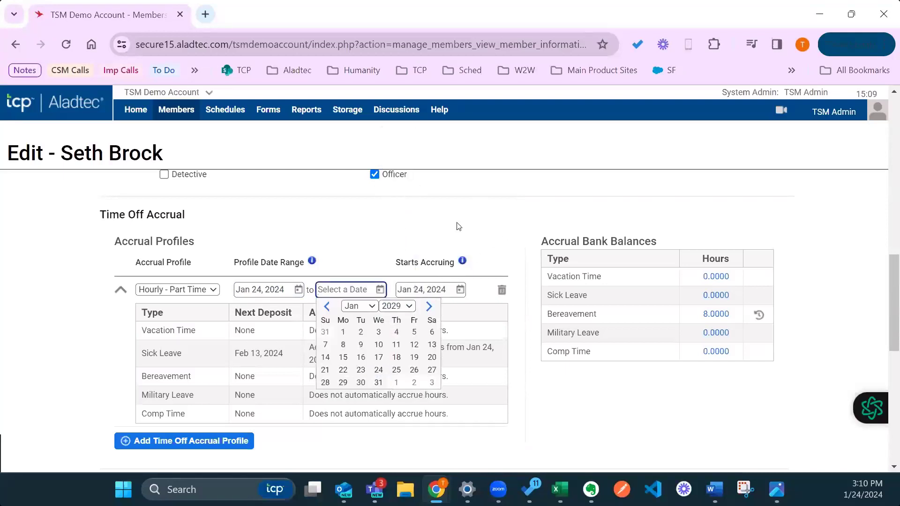
{"action": "left_click", "coordinate": [379, 370]}
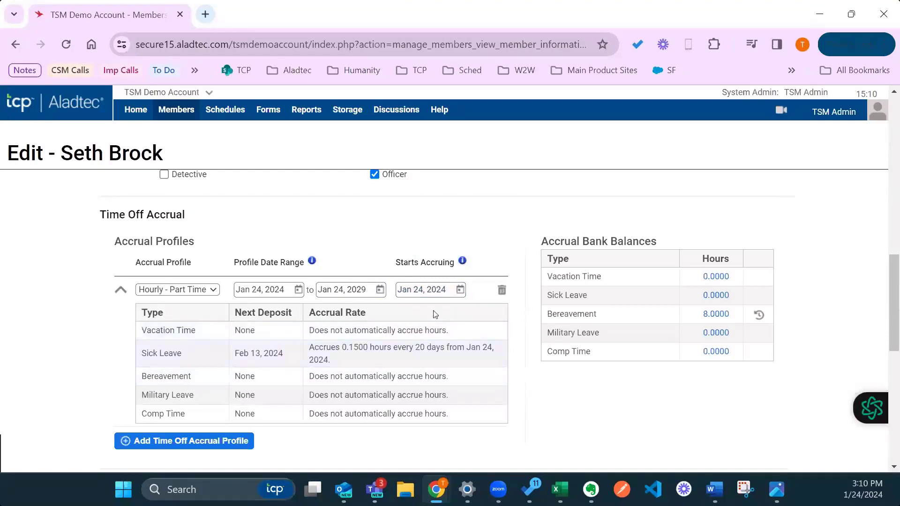
Set the profile's Starts Accruing date to Jan 1, 2024 and change the profile to Hourly - Full Time 0-5
{"action": "left_click", "coordinate": [455, 291]}
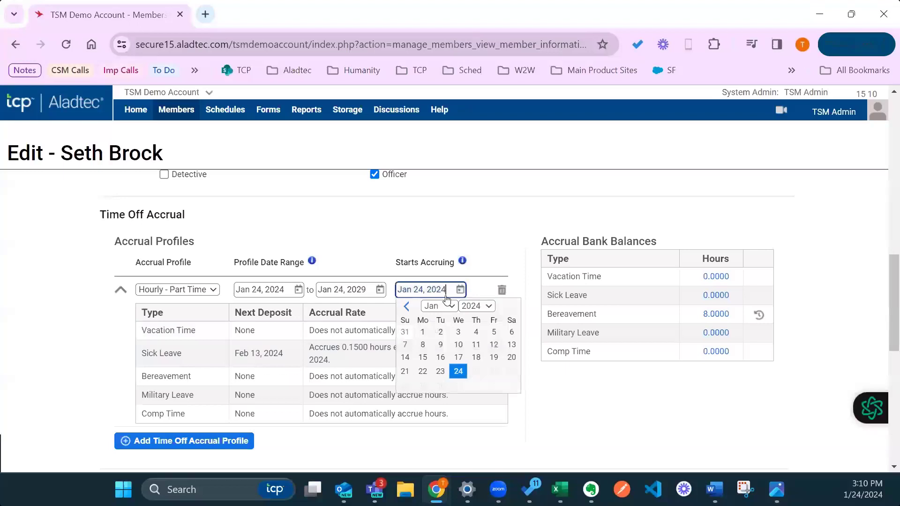
{"action": "left_click", "coordinate": [423, 333]}
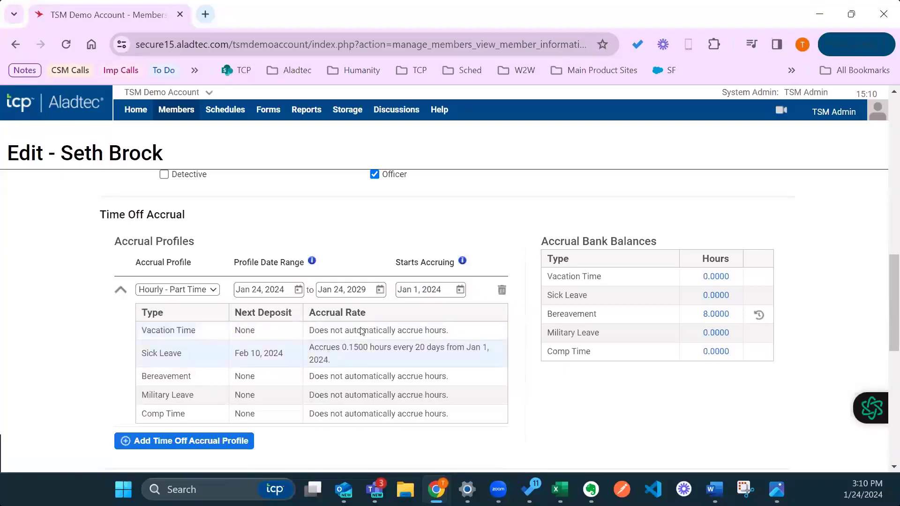
{"action": "left_click", "coordinate": [450, 288]}
{"action": "left_click", "coordinate": [456, 225]}
{"action": "left_click", "coordinate": [185, 289]}
{"action": "left_click", "coordinate": [190, 333]}
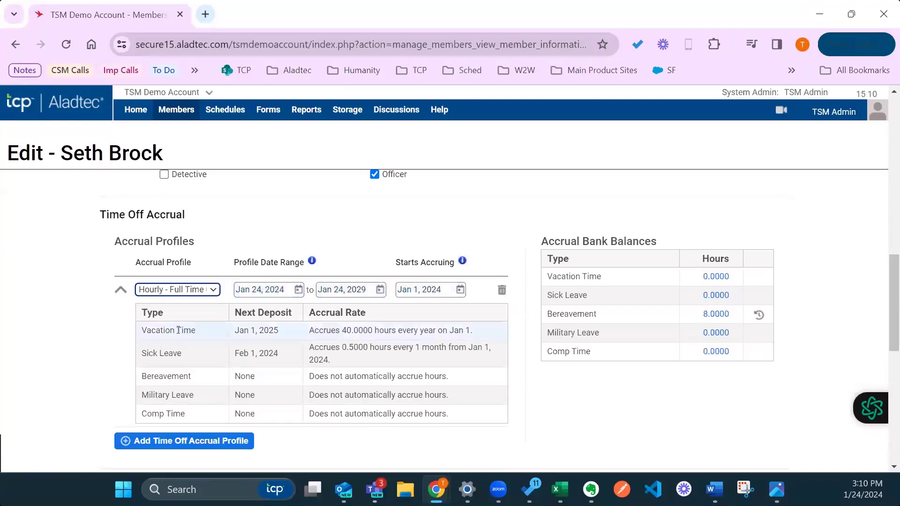
Try Jan 24, 2024 as the Hourly - Full Time 0-5 profile's Starts Accruing date and set it back to Jan 1, 2024
{"action": "left_click", "coordinate": [417, 296]}
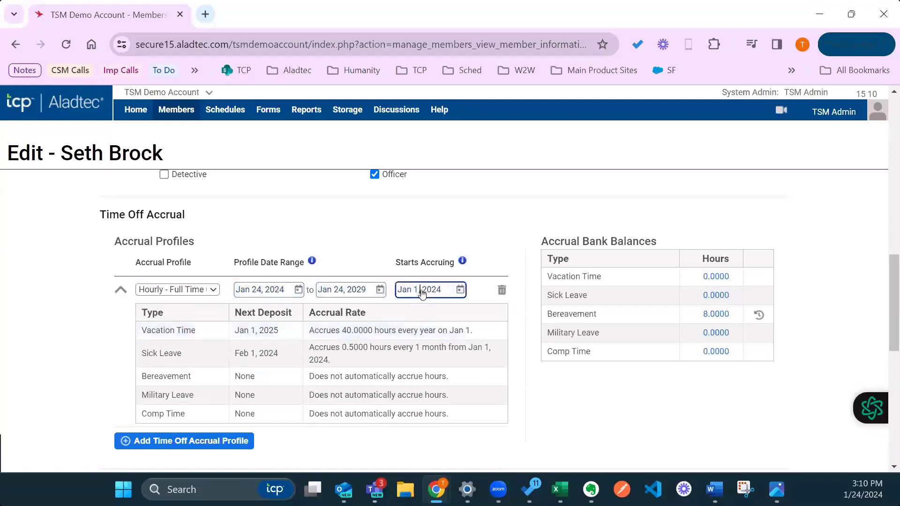
{"action": "left_click", "coordinate": [459, 370]}
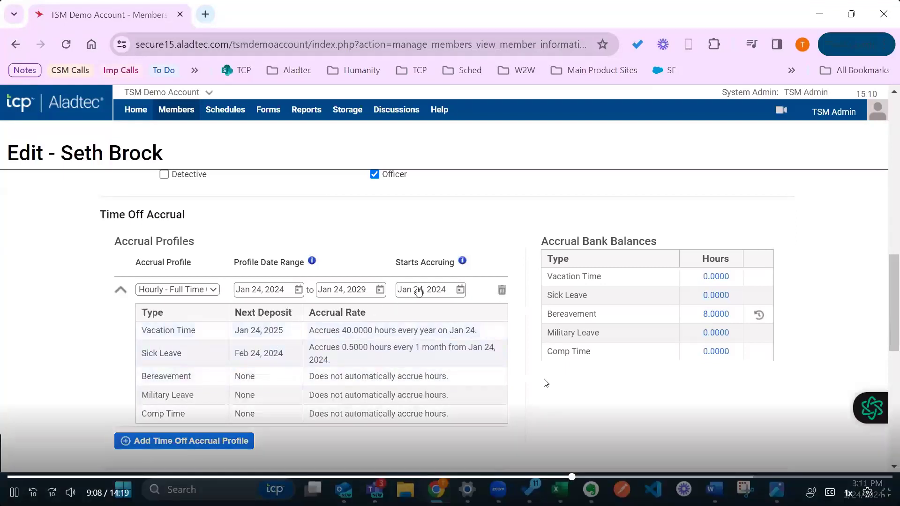
{"action": "left_click", "coordinate": [417, 289]}
{"action": "left_click", "coordinate": [423, 332]}
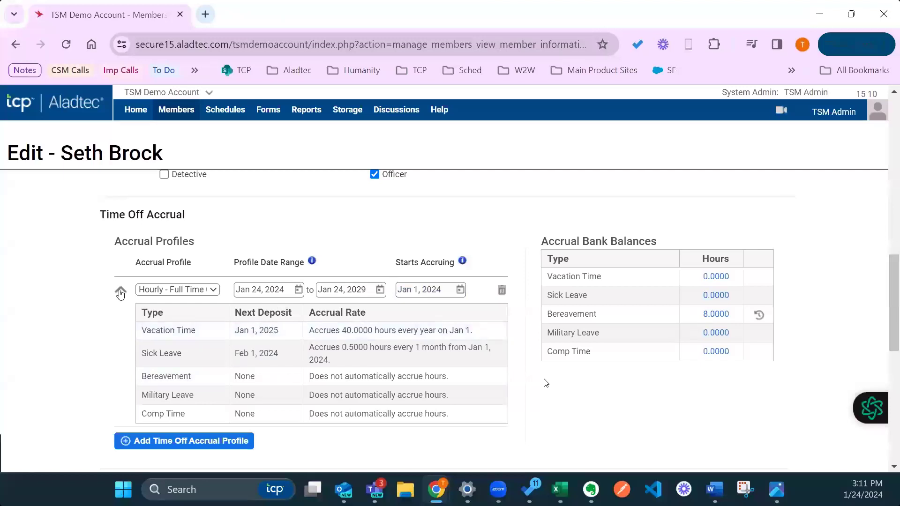
Add a second accrual profile, Admin 0-5 Years, below the collapsed Hourly - Full Time 0-5 profile and review its details
{"action": "left_click", "coordinate": [121, 292]}
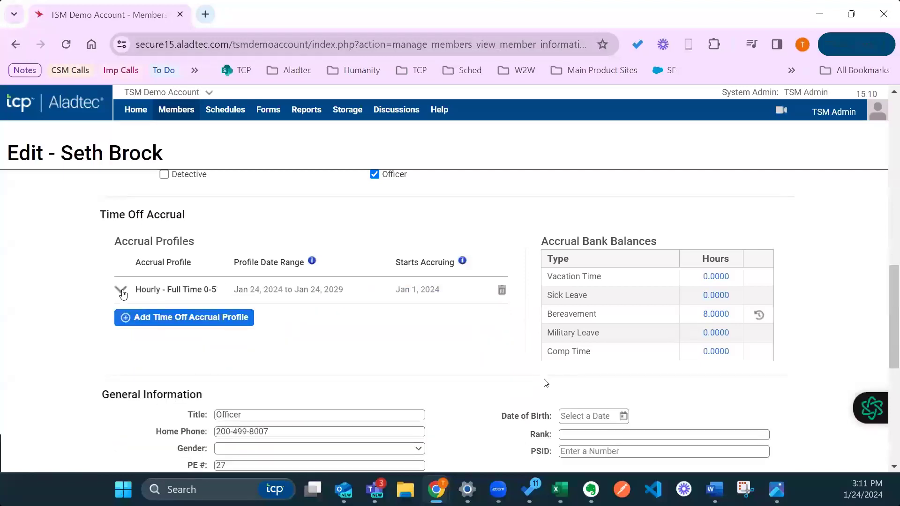
{"action": "left_click", "coordinate": [121, 291]}
{"action": "left_click", "coordinate": [120, 290]}
{"action": "left_click", "coordinate": [175, 321]}
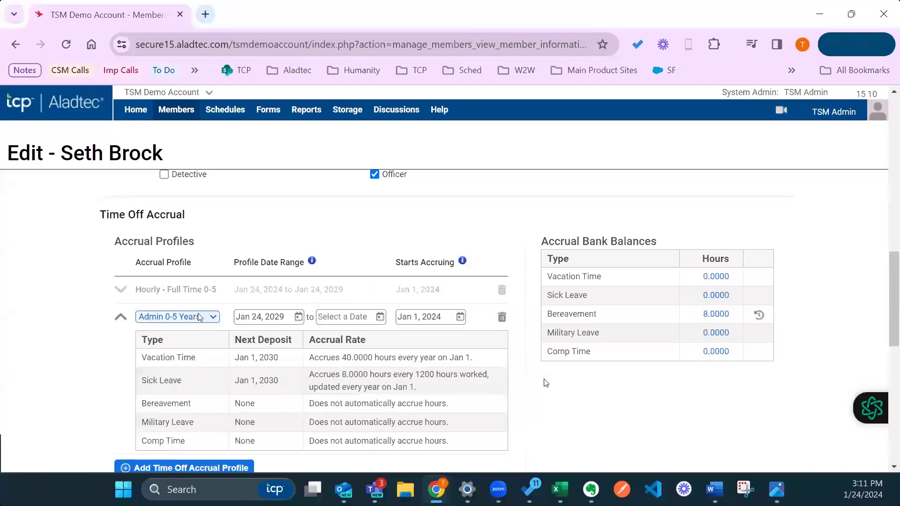
{"action": "left_click", "coordinate": [200, 317]}
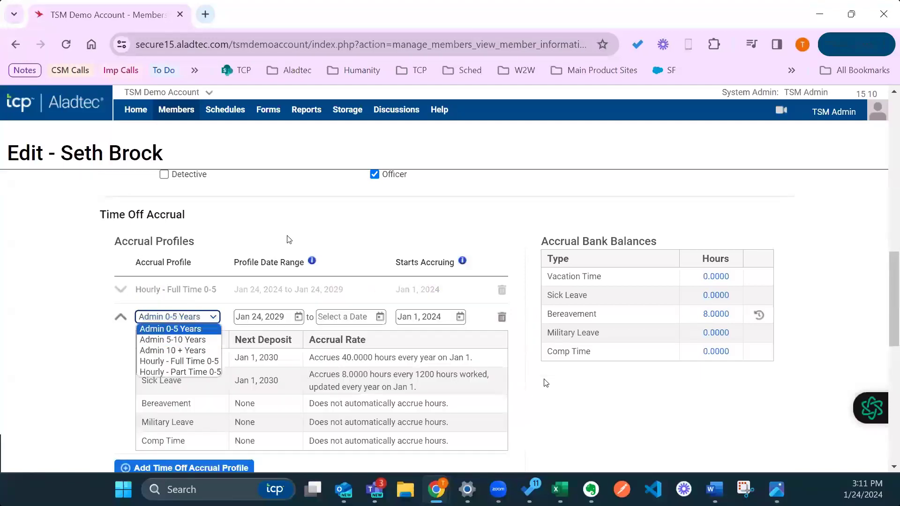
{"action": "left_click", "coordinate": [322, 208]}
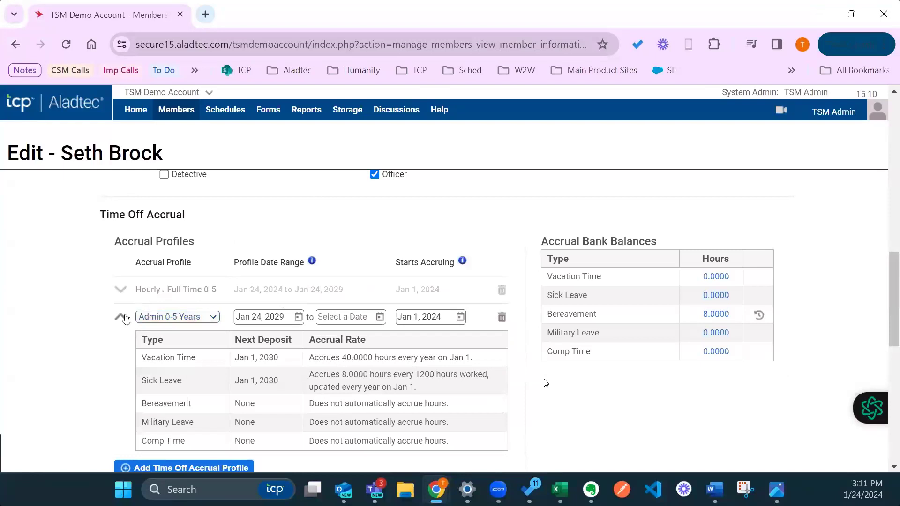
{"action": "left_click", "coordinate": [123, 318]}
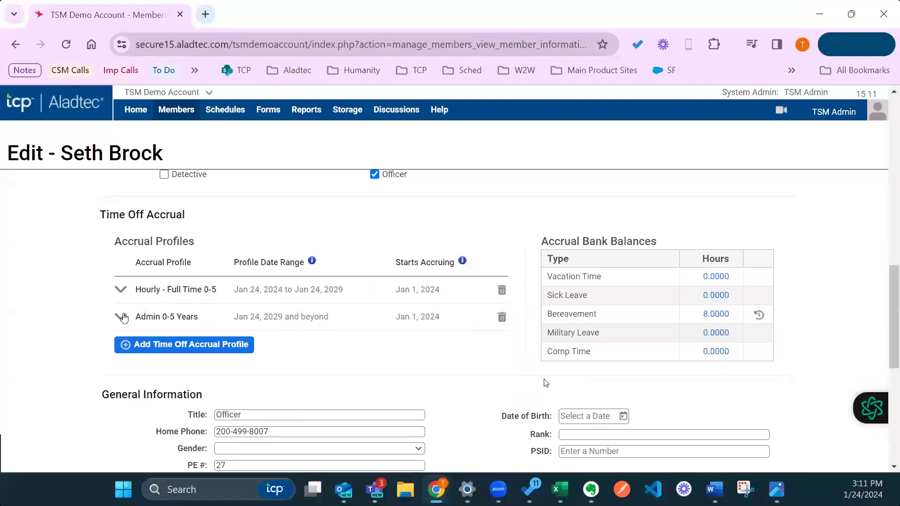
{"action": "left_click", "coordinate": [123, 317]}
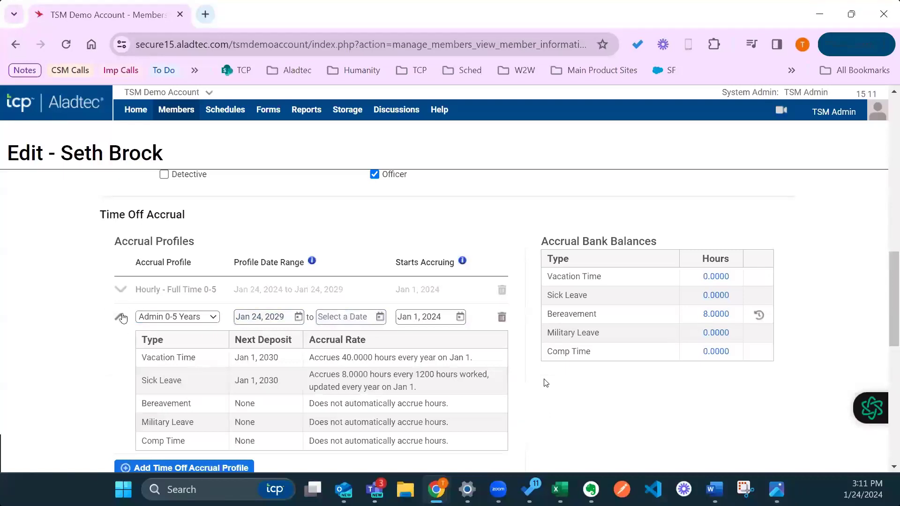
Reopen the Hourly - Full Time 0-5 profile and change the end of its date range to Jan 14, 2025
{"action": "left_click", "coordinate": [121, 317]}
{"action": "left_click", "coordinate": [122, 290]}
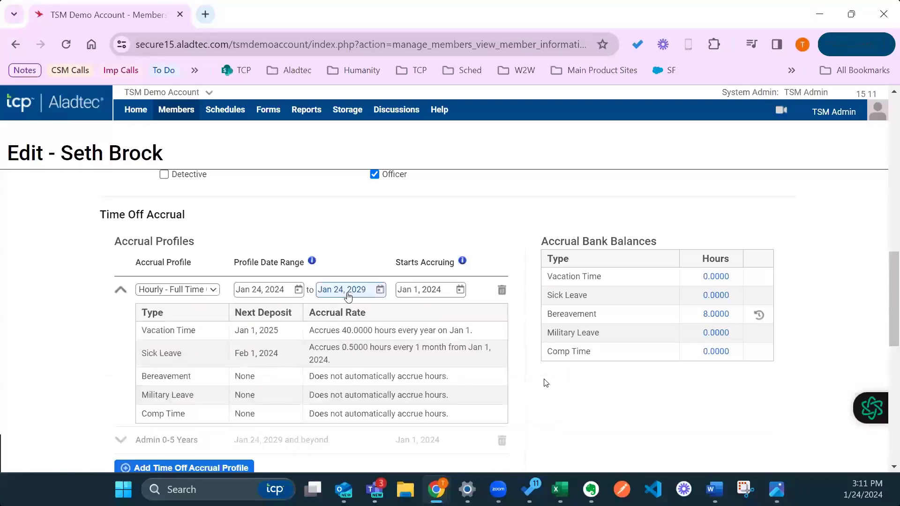
{"action": "left_click", "coordinate": [368, 289]}
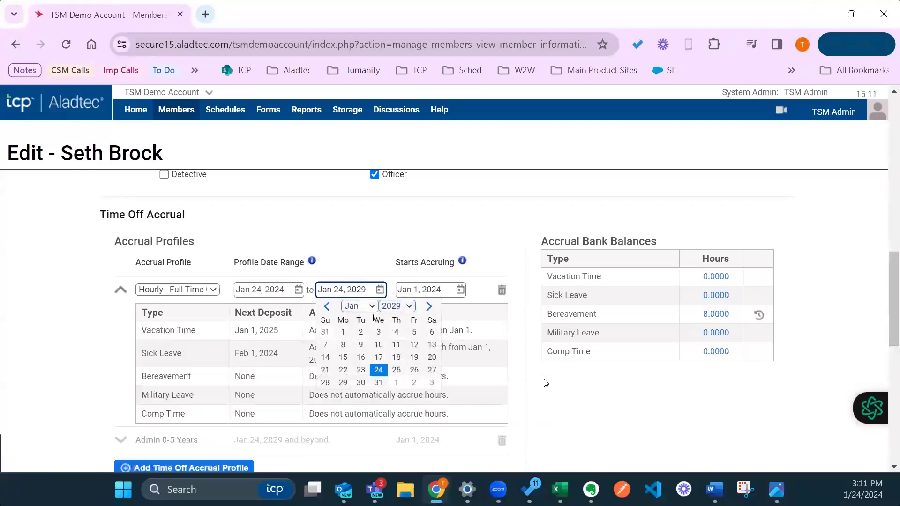
{"action": "left_click", "coordinate": [394, 306]}
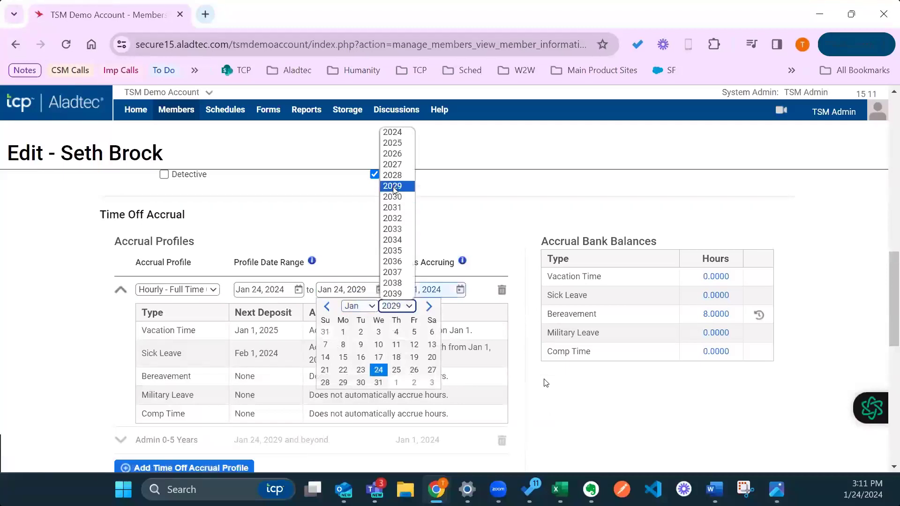
{"action": "left_click", "coordinate": [392, 132]}
{"action": "left_click", "coordinate": [355, 361]}
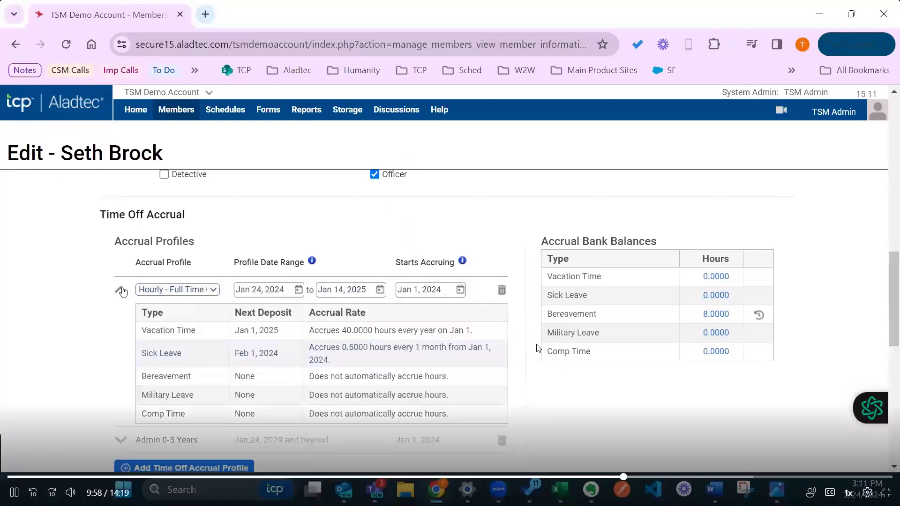
Delete the second accrual profile and add Admin 0-5 Years again with its date range starting Jan 14, 2025
{"action": "left_click", "coordinate": [121, 291]}
{"action": "left_click", "coordinate": [159, 320]}
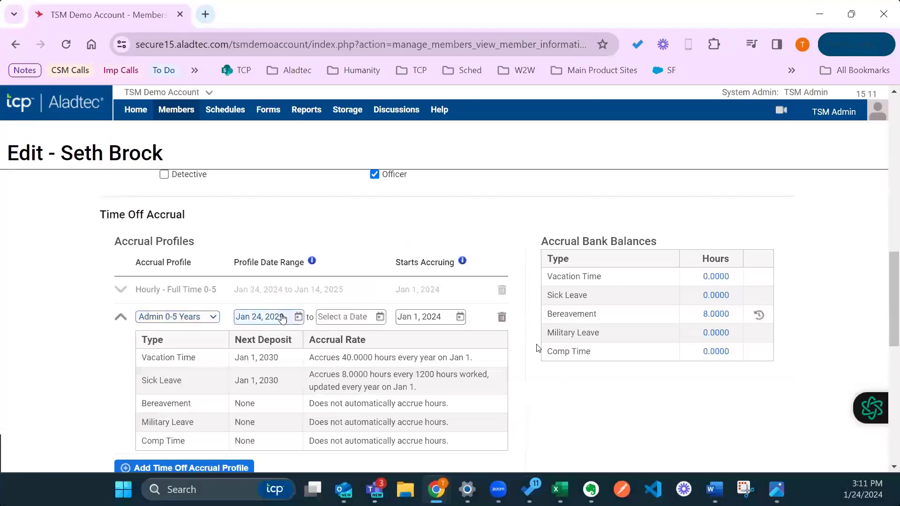
{"action": "left_click", "coordinate": [298, 317]}
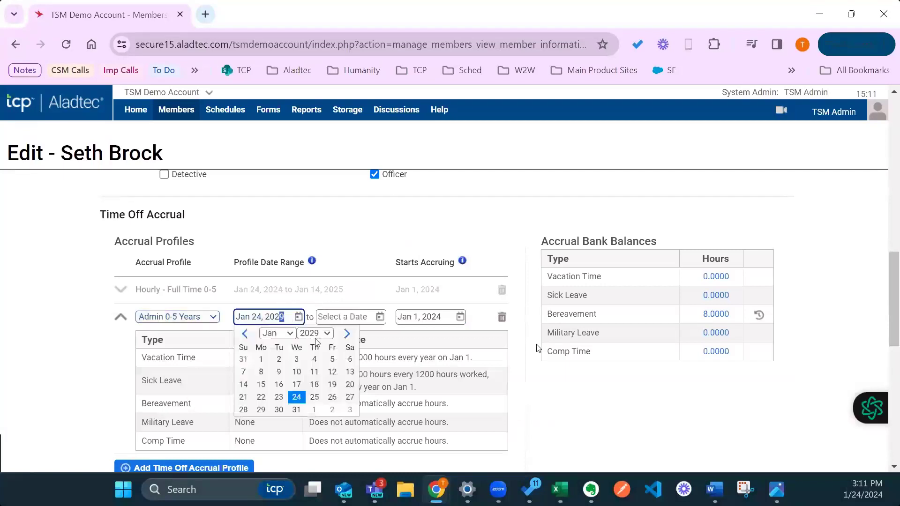
{"action": "left_click", "coordinate": [502, 318]}
{"action": "left_click", "coordinate": [418, 324]}
{"action": "left_click", "coordinate": [192, 316]}
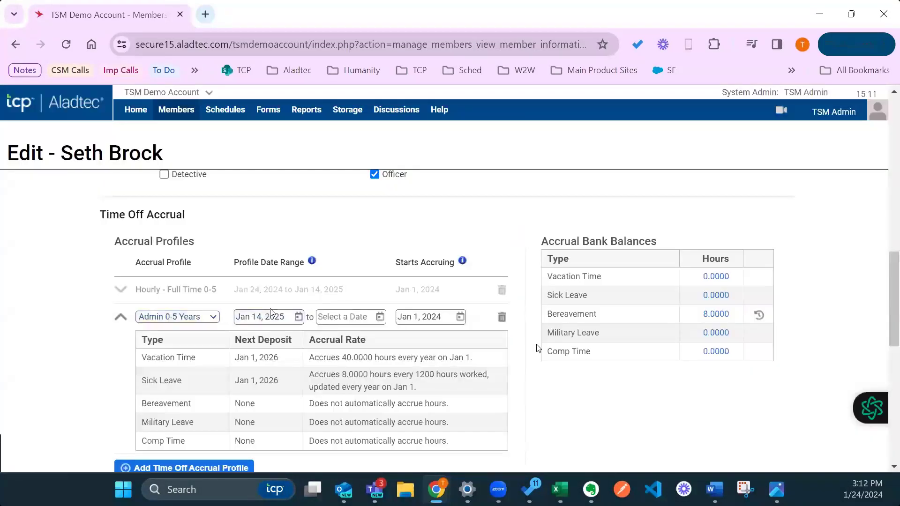
{"action": "left_click", "coordinate": [281, 316]}
{"action": "left_click", "coordinate": [121, 317]}
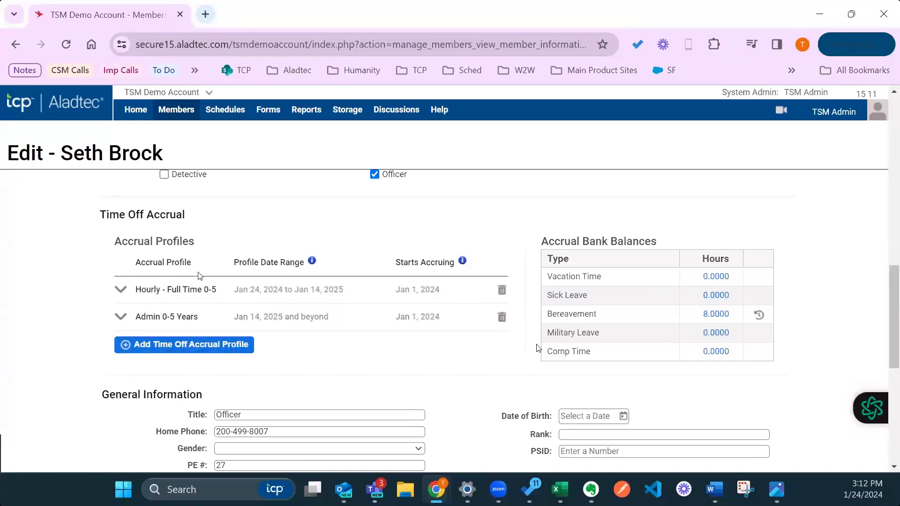
{"action": "scroll", "coordinate": [263, 236], "scroll_direction": "down", "scroll_amount": 2}
{"action": "scroll", "coordinate": [212, 137], "scroll_direction": "up", "scroll_amount": 3}
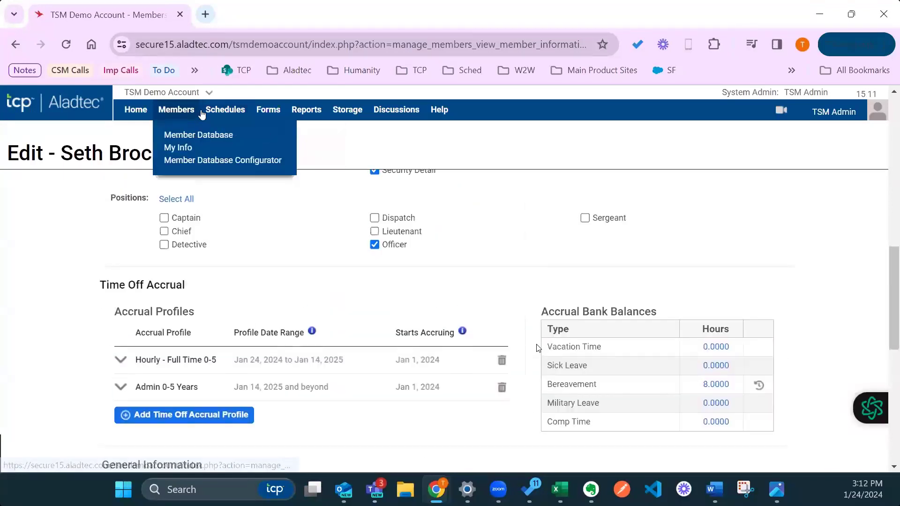
{"action": "mouse_move", "coordinate": [185, 114]}
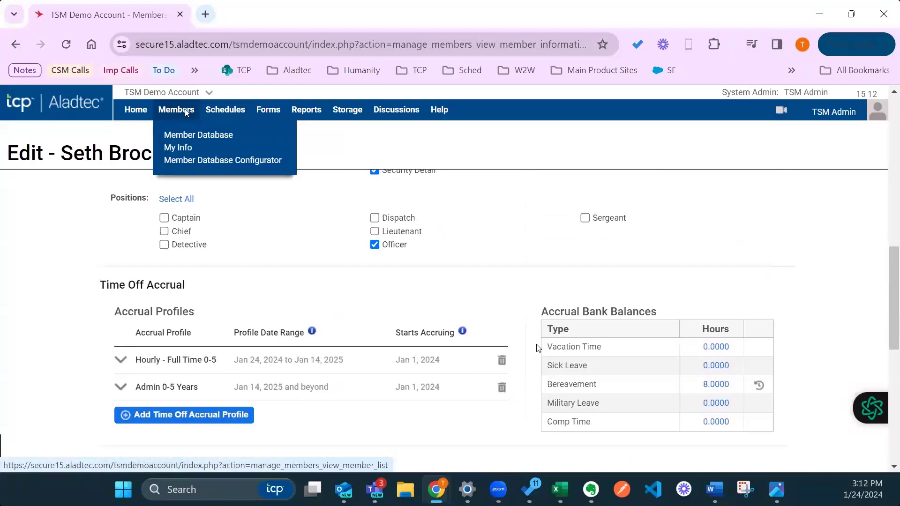
Open the Member Database and review the members' accrued Vacation Time, Sick Leave and Bereavement balances
{"action": "left_click", "coordinate": [186, 113]}
{"action": "left_click", "coordinate": [503, 128]}
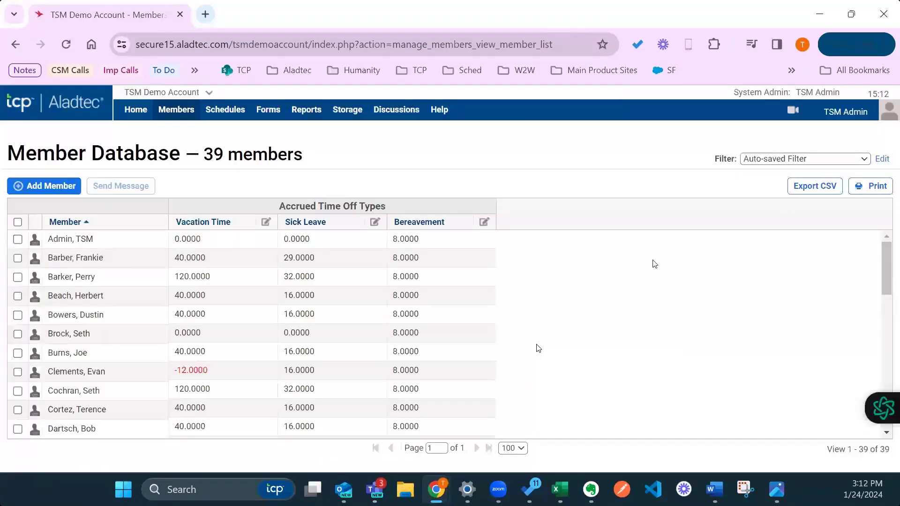
{"action": "scroll", "coordinate": [654, 264], "scroll_direction": "down", "scroll_amount": 2}
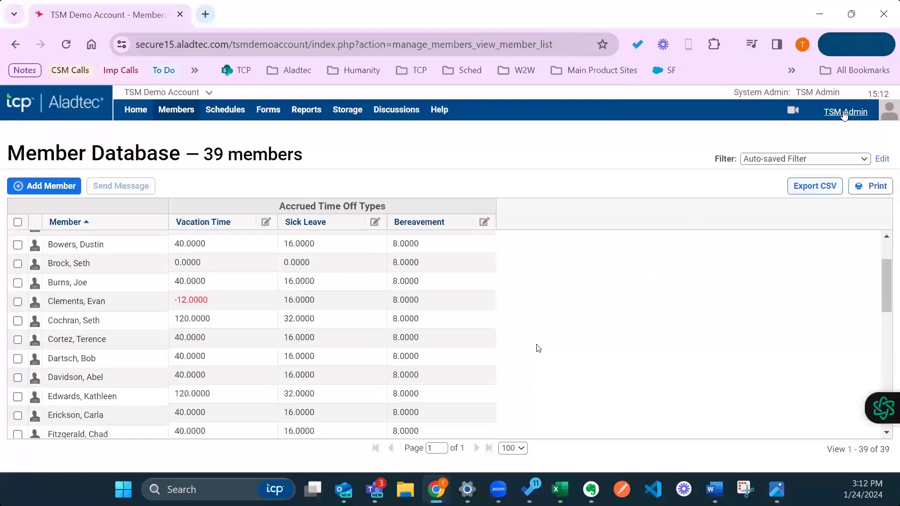
Switch from the TSM Admin account to the account of the member listed directly below it
{"action": "left_click", "coordinate": [843, 113]}
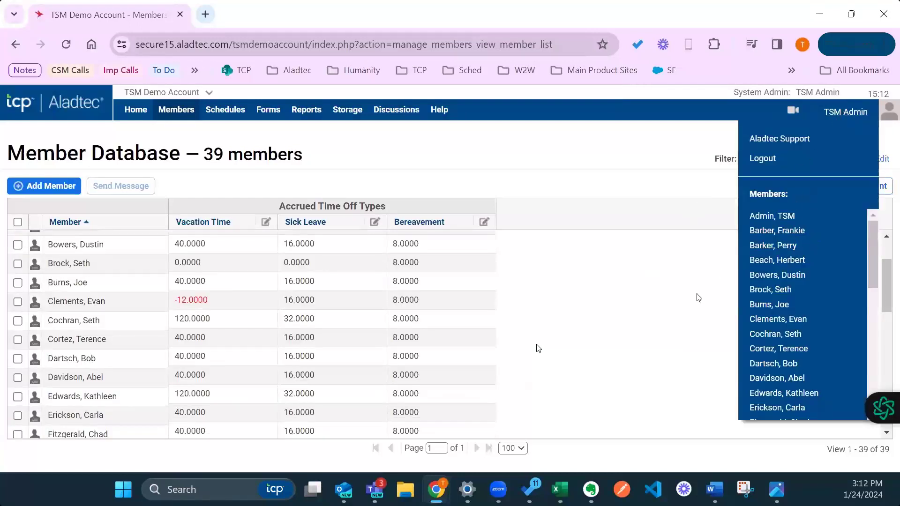
{"action": "scroll", "coordinate": [573, 313], "scroll_direction": "up", "scroll_amount": 2}
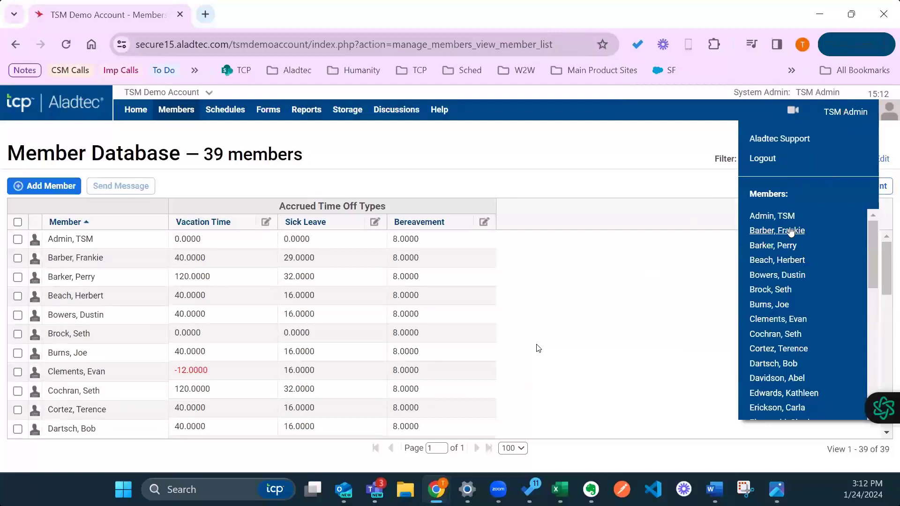
{"action": "left_click", "coordinate": [790, 231]}
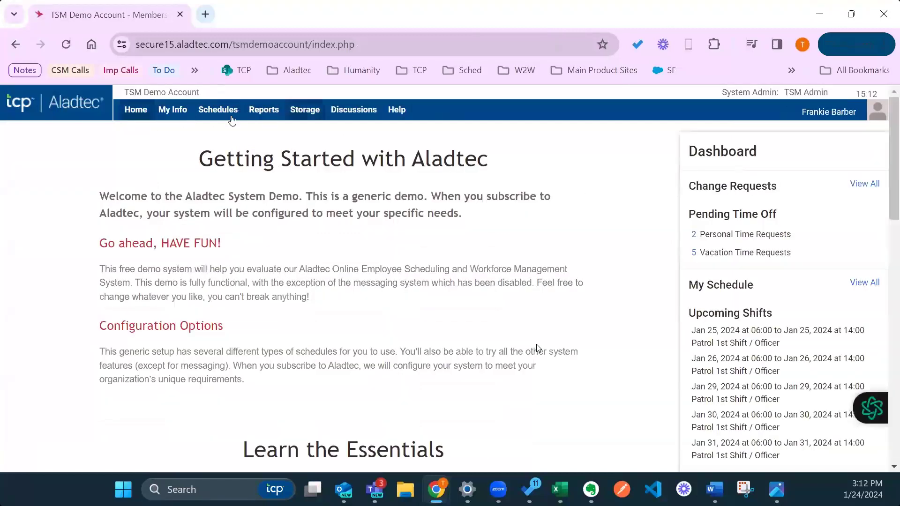
Open the member's My Schedule calendar for Jan 2024 and bring up the Submit Time Off form
{"action": "mouse_move", "coordinate": [217, 111]}
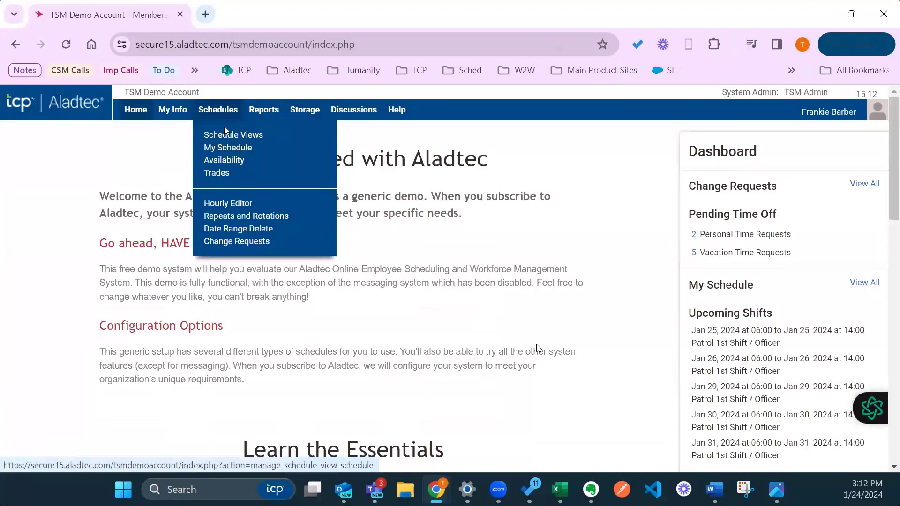
{"action": "left_click", "coordinate": [225, 148]}
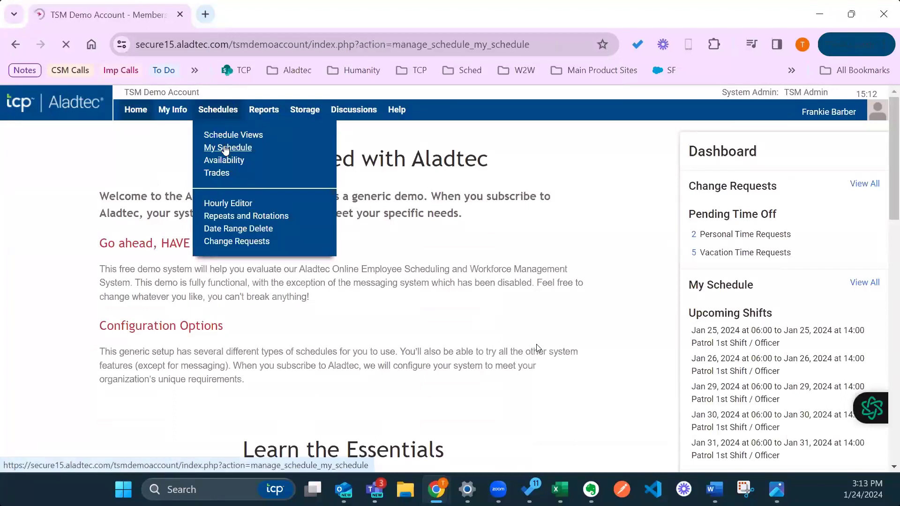
{"action": "scroll", "coordinate": [621, 285], "scroll_direction": "down", "scroll_amount": 4}
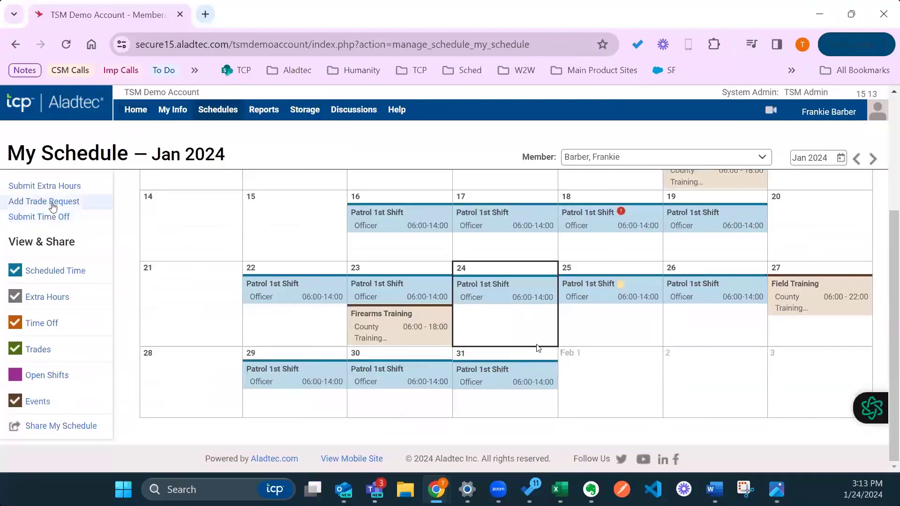
{"action": "left_click", "coordinate": [53, 205]}
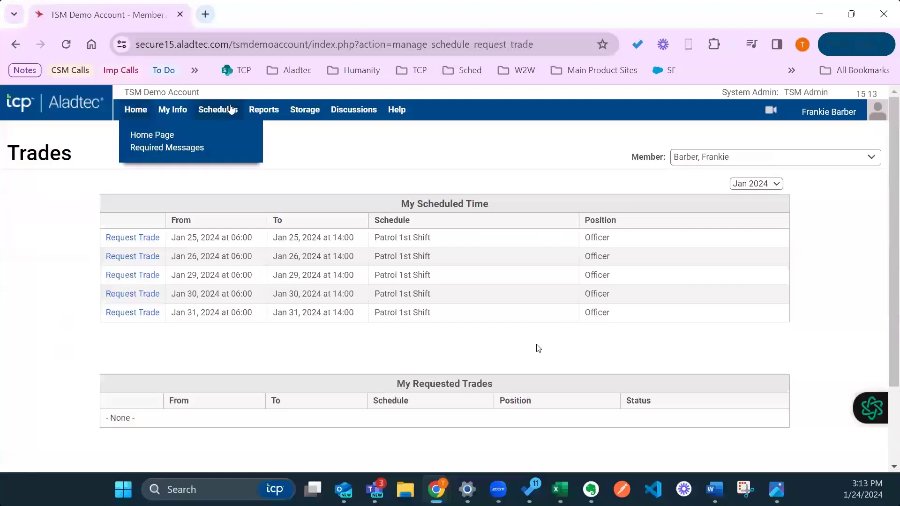
{"action": "left_click", "coordinate": [213, 148]}
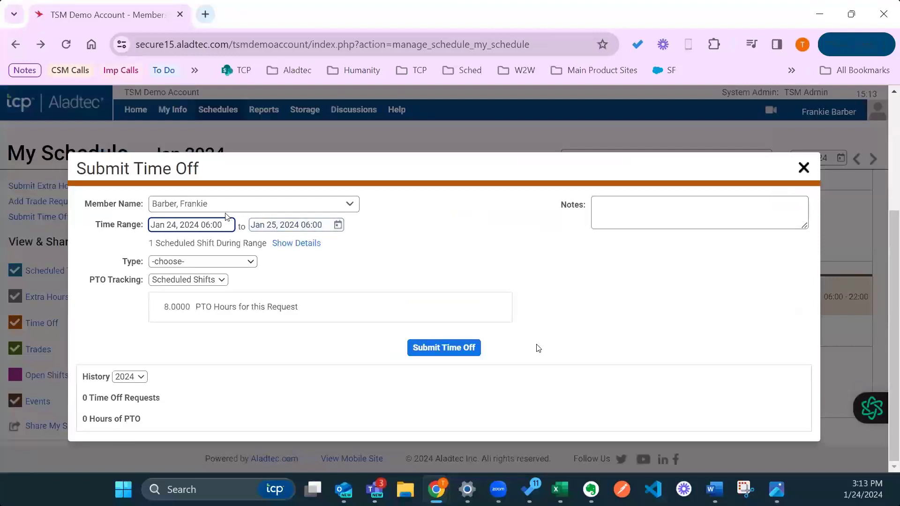
Set the time off type to Vacation Time (accrued) and review the accrued and requested PTO hours
{"action": "left_click", "coordinate": [227, 263]}
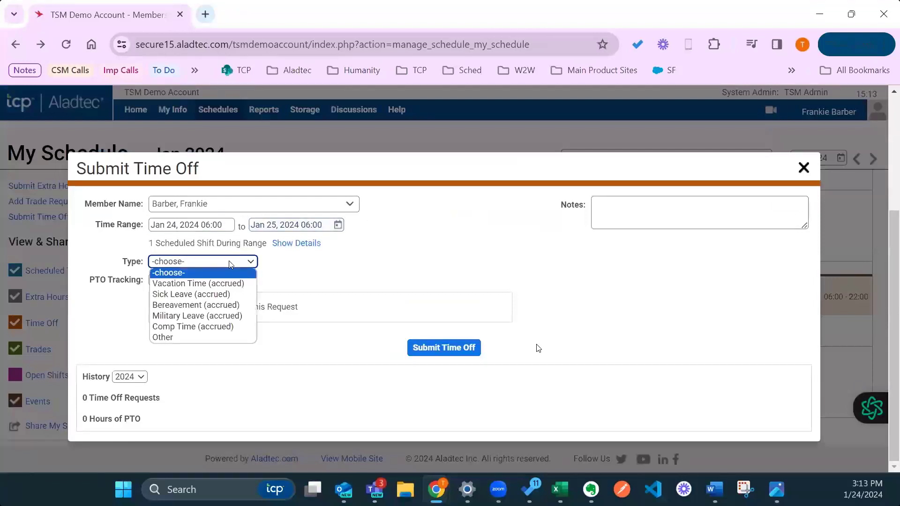
{"action": "left_click", "coordinate": [239, 284]}
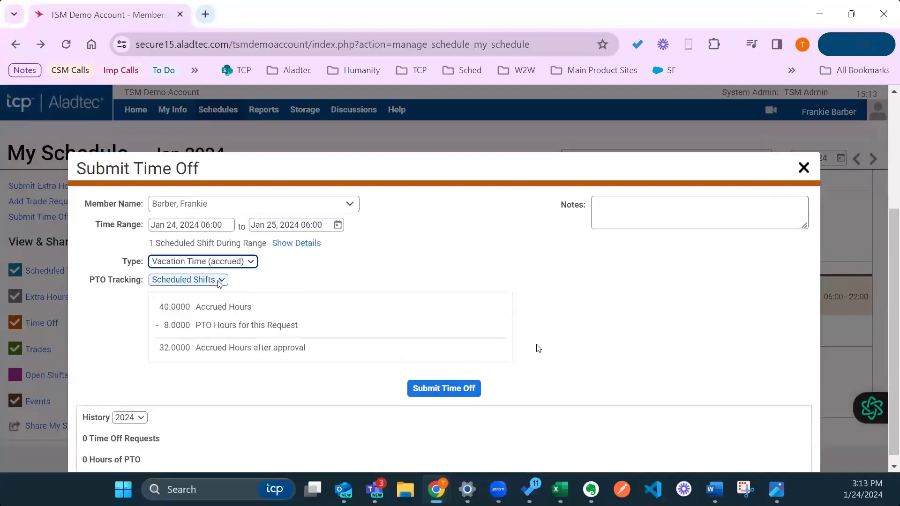
{"action": "left_click_drag", "start_coordinate": [186, 307], "coordinate": [154, 306]}
{"action": "left_click", "coordinate": [204, 310]}
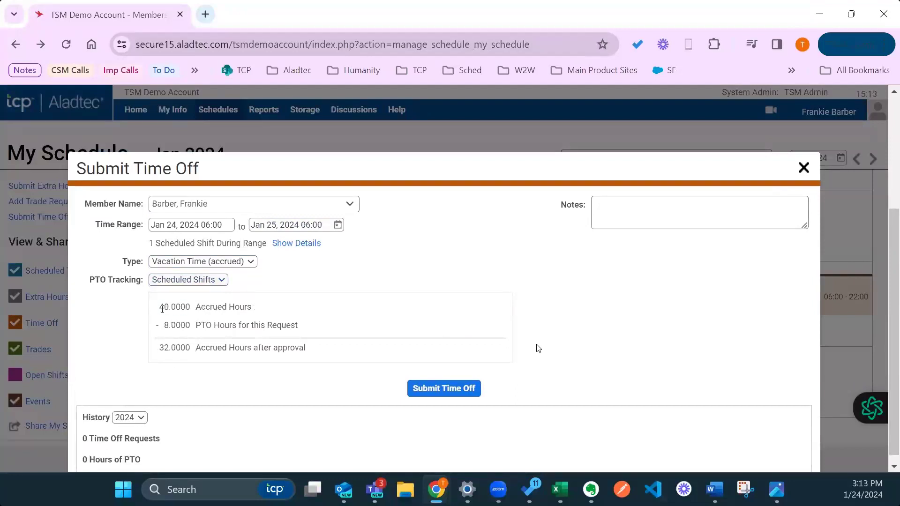
{"action": "left_click_drag", "start_coordinate": [165, 324], "coordinate": [214, 325]}
{"action": "left_click", "coordinate": [324, 315]}
Submit the vacation request for Jan 24, 2024 06:00 to Jan 25, 2024 06:00 with the notes left empty
{"action": "scroll", "coordinate": [337, 293], "scroll_direction": "down", "scroll_amount": 1}
{"action": "left_click", "coordinate": [632, 205]}
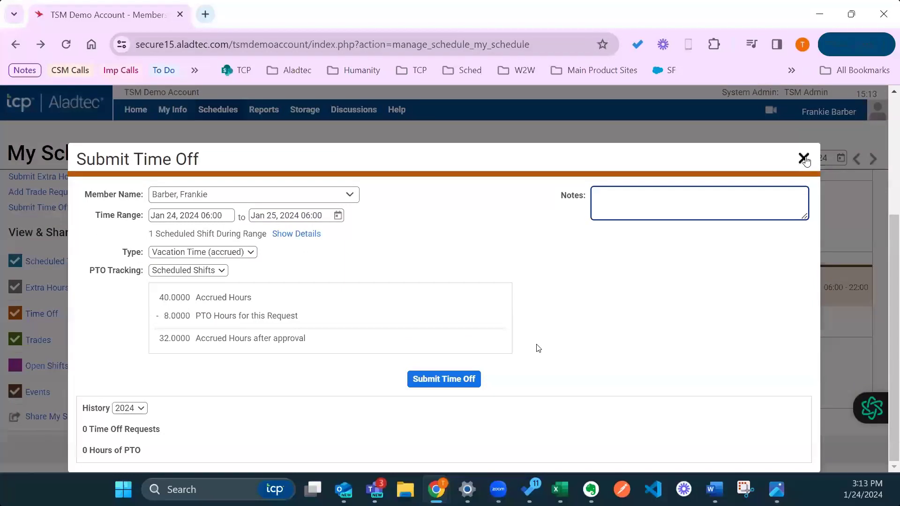
{"action": "left_click_drag", "start_coordinate": [804, 158], "coordinate": [441, 215]}
{"action": "left_click", "coordinate": [440, 215]}
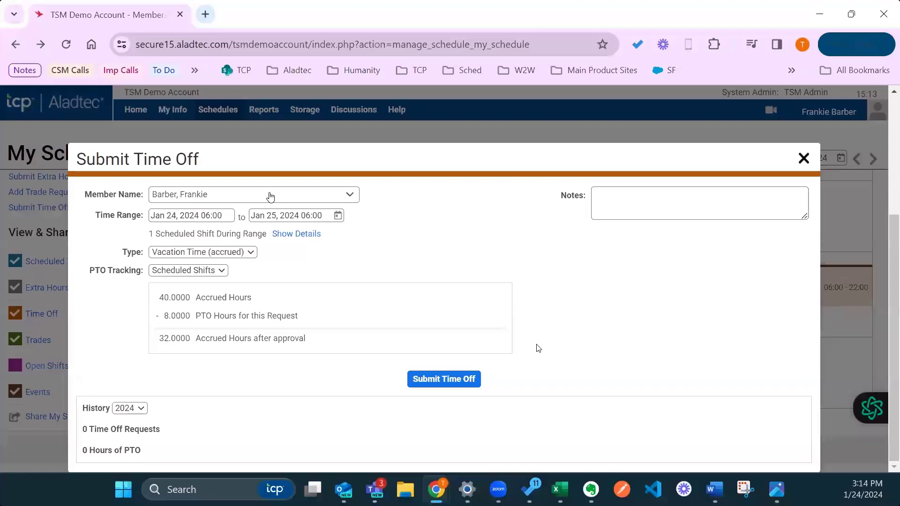
{"action": "mouse_move", "coordinate": [564, 452]}
{"action": "left_click", "coordinate": [467, 378]}
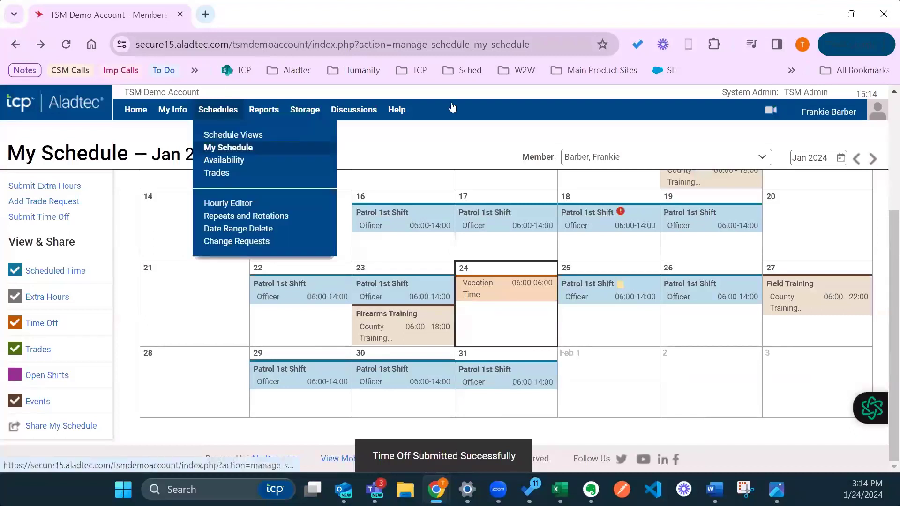
Switch back to the TSM Admin account and open its home page
{"action": "left_click", "coordinate": [829, 112]}
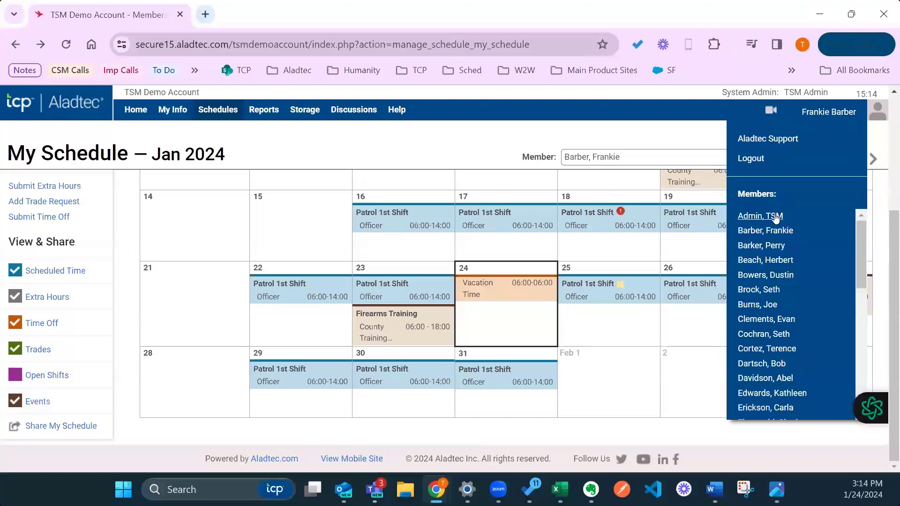
{"action": "left_click", "coordinate": [759, 216]}
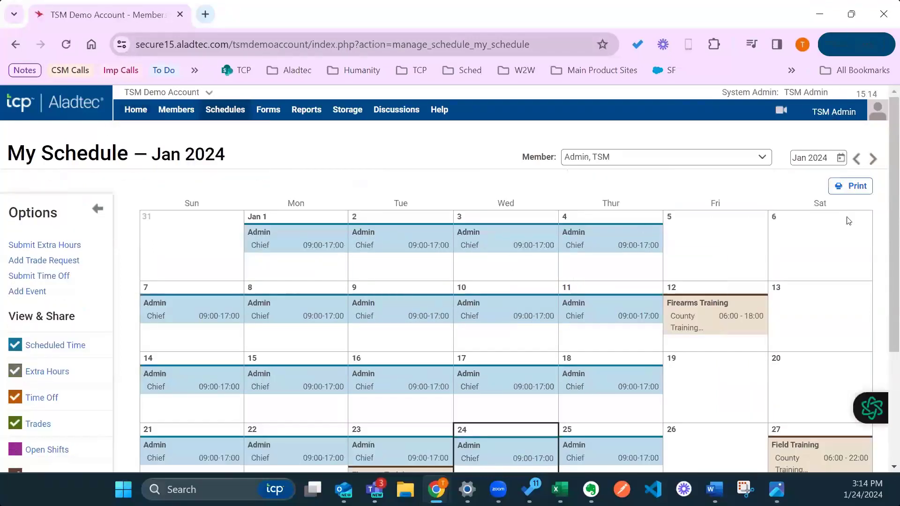
{"action": "left_click", "coordinate": [128, 115]}
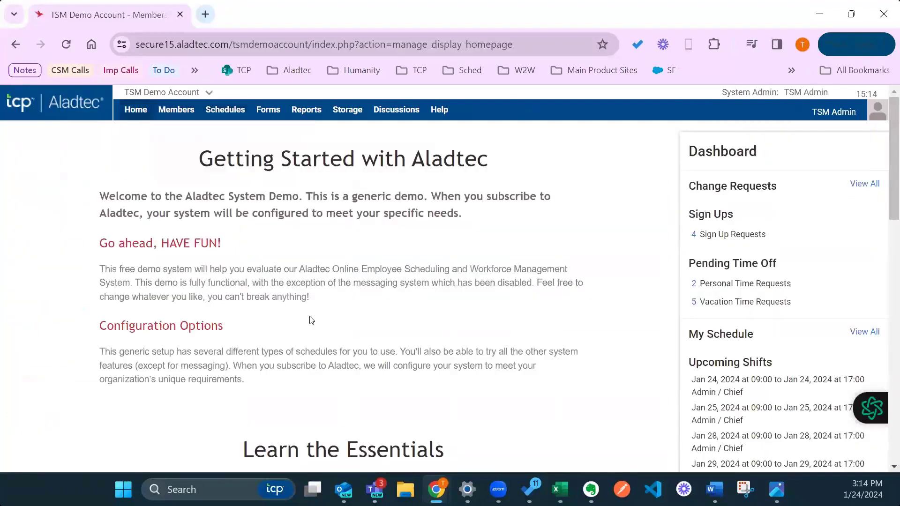
Open the pending Vacation Time request for Jan 28, 2024, review its accrued hours calculation and approve it
{"action": "left_click", "coordinate": [769, 305]}
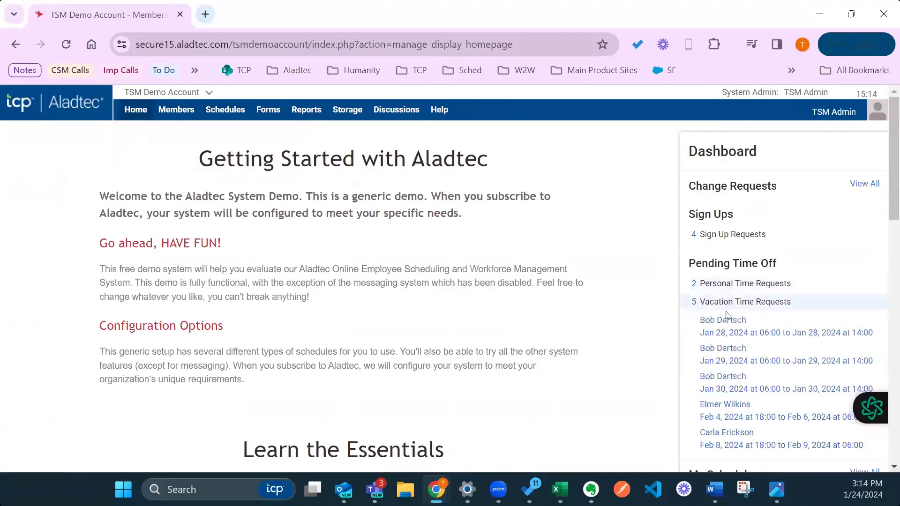
{"action": "left_click", "coordinate": [727, 348]}
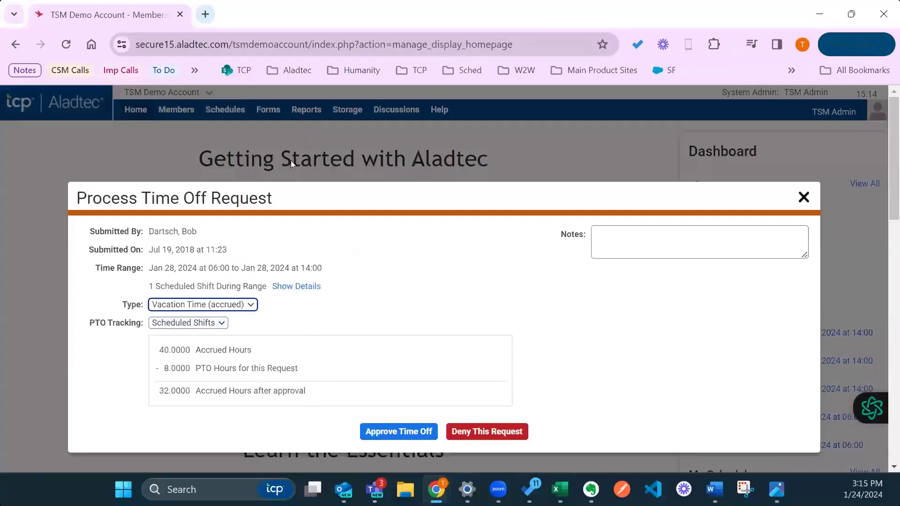
{"action": "scroll", "coordinate": [275, 227], "scroll_direction": "down", "scroll_amount": 1}
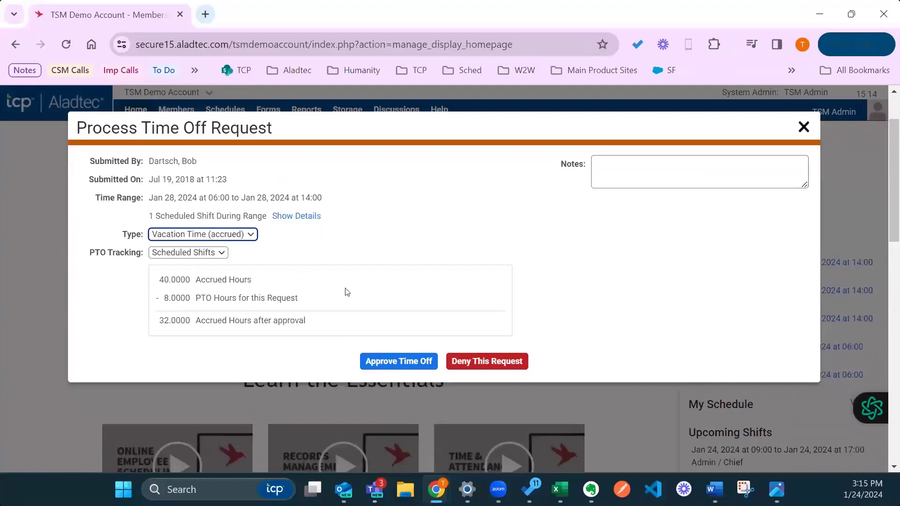
{"action": "left_click_drag", "start_coordinate": [163, 277], "coordinate": [253, 280]}
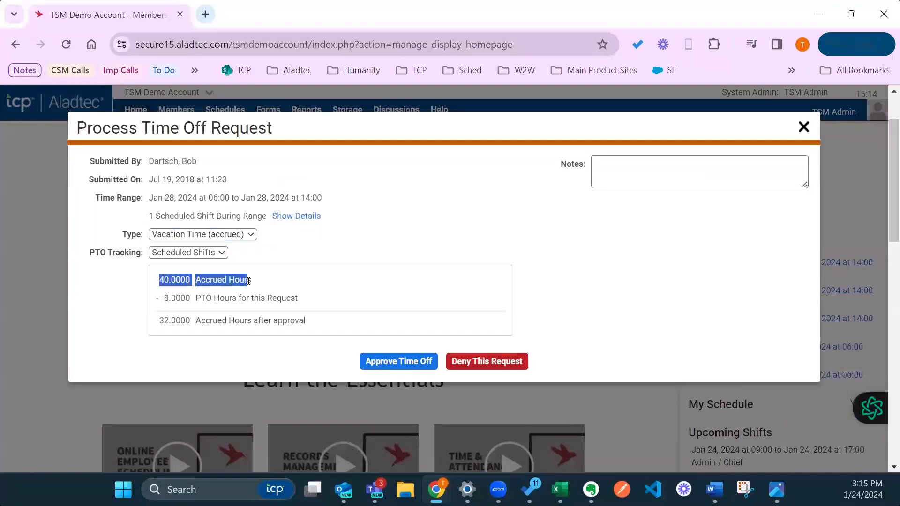
{"action": "left_click", "coordinate": [306, 291]}
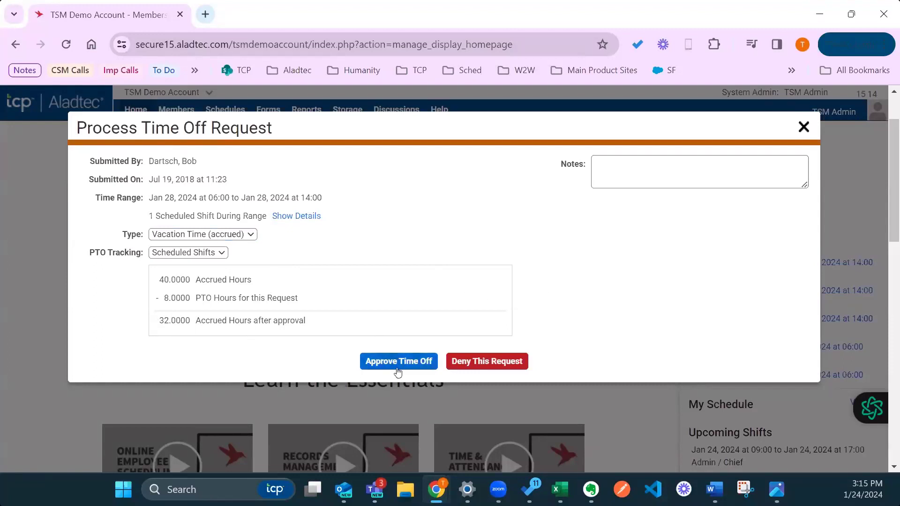
{"action": "left_click", "coordinate": [645, 180]}
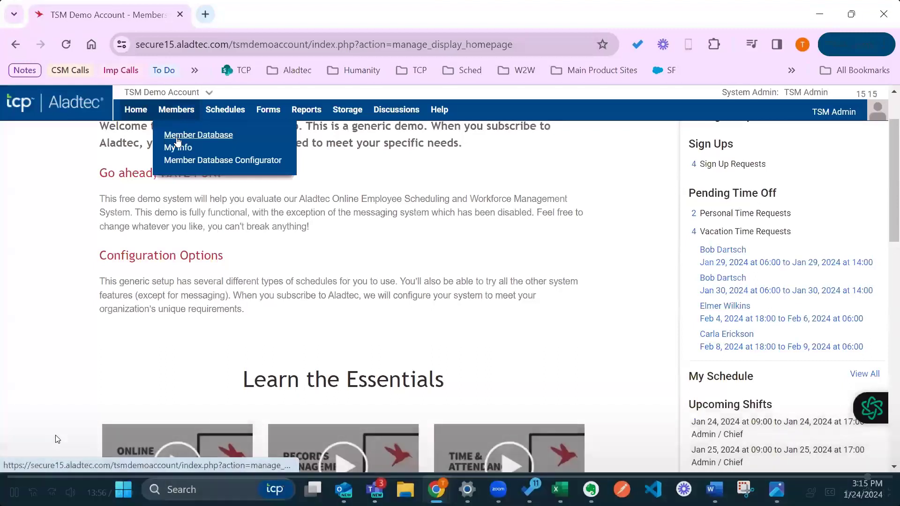
Open the Member Database to check the Vacation Time balances and exit the full-screen recording playback
{"action": "mouse_move", "coordinate": [57, 417]}
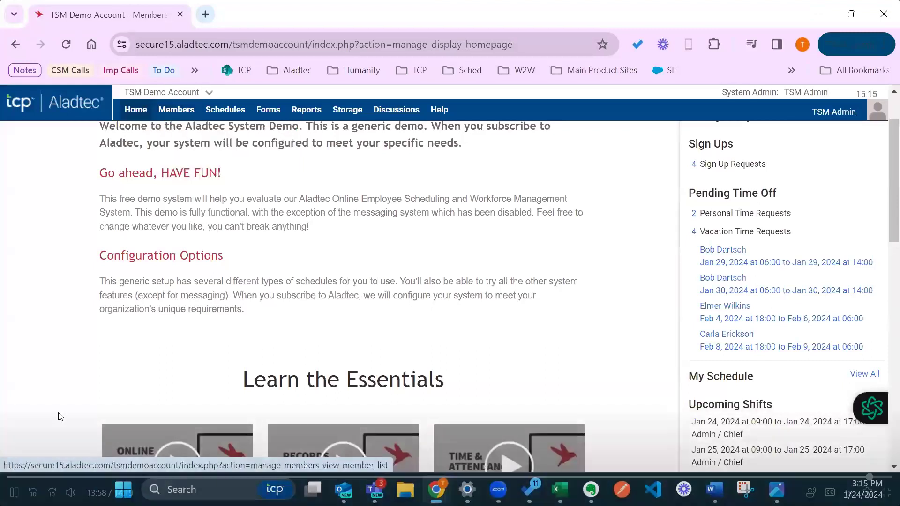
{"action": "left_click", "coordinate": [15, 490]}
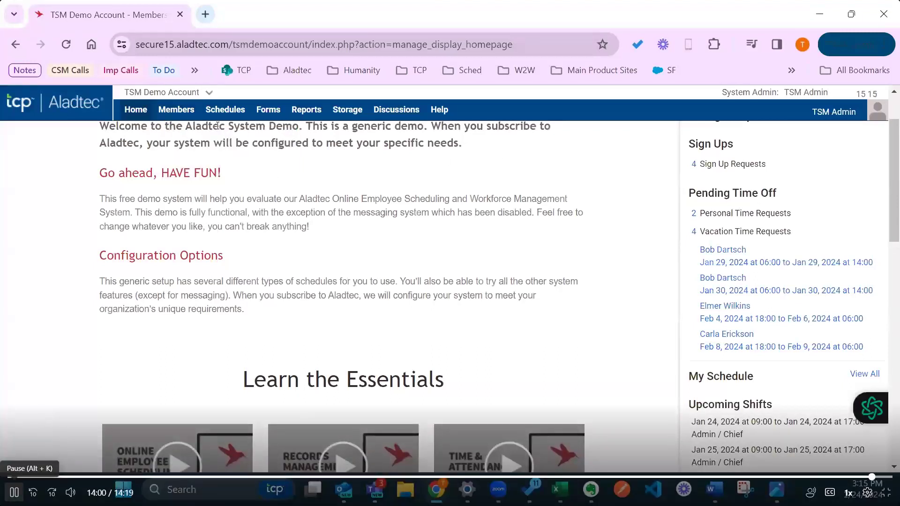
{"action": "left_click", "coordinate": [165, 445]}
{"action": "left_click", "coordinate": [598, 158]}
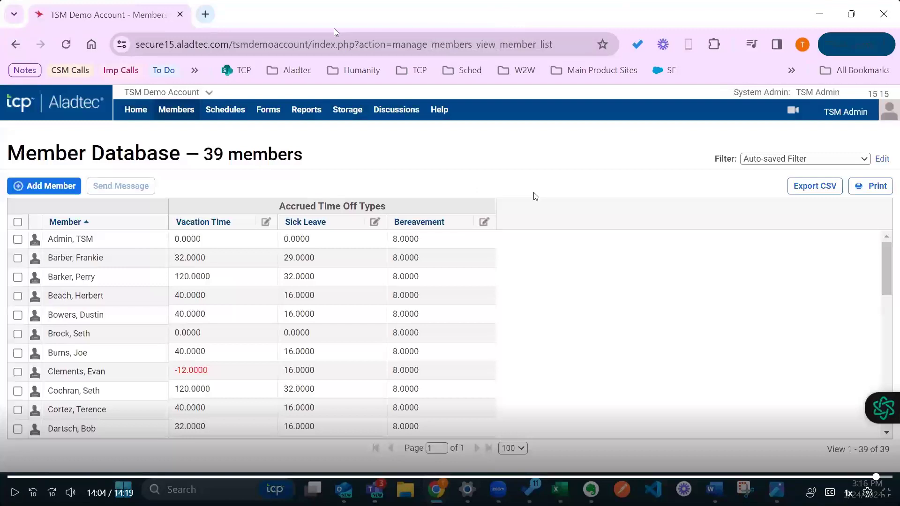
{"action": "key", "text": "Escape"}
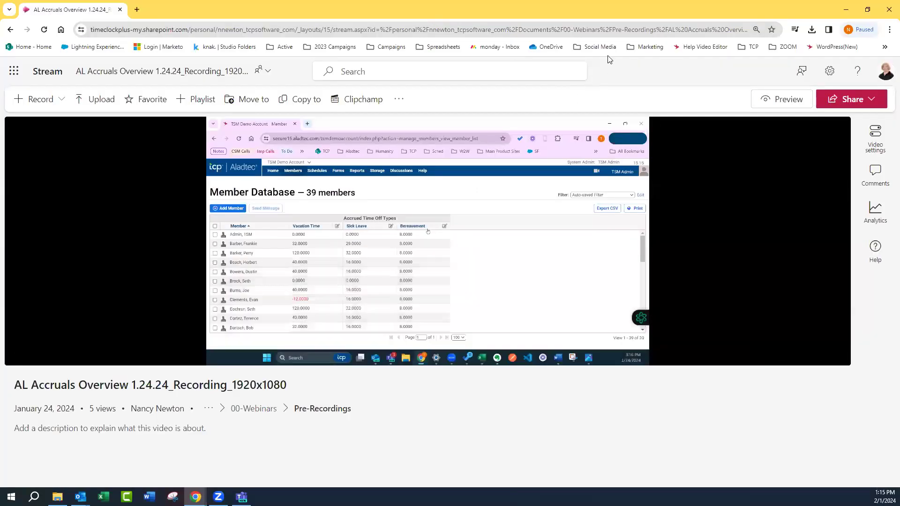
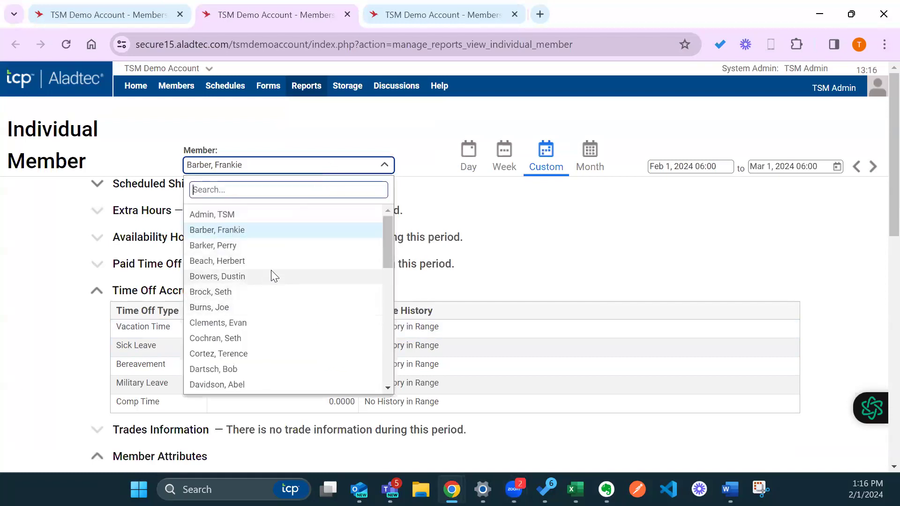
Choose the fifth listed member in the Individual Member report and show the Vacation Time change history
{"action": "left_click", "coordinate": [271, 277]}
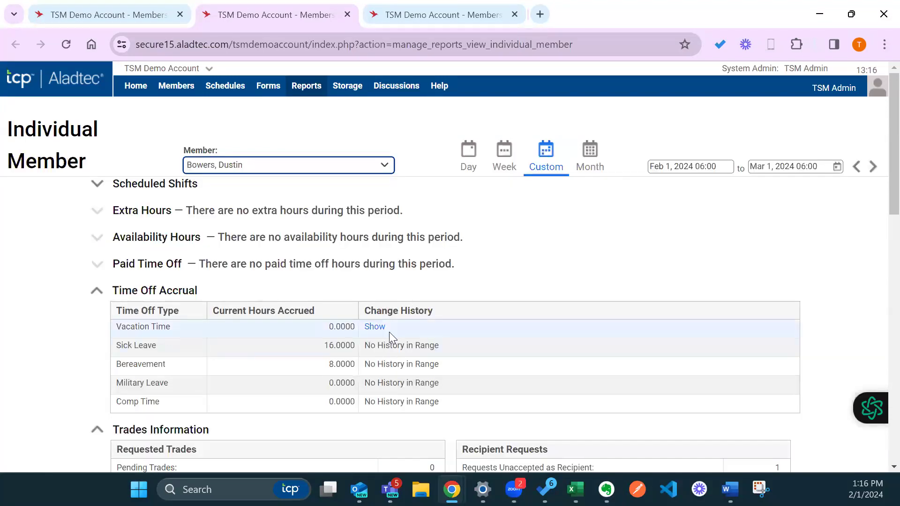
{"action": "left_click", "coordinate": [375, 327]}
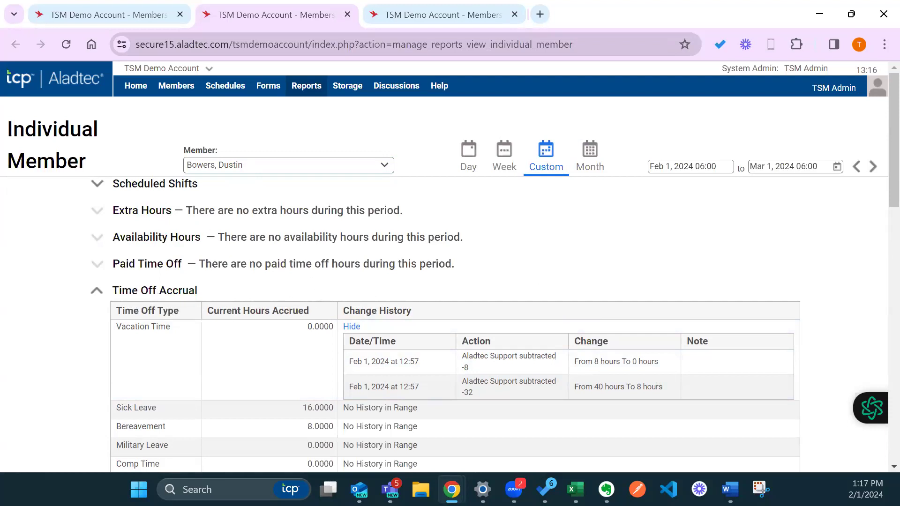
{"action": "key", "text": "alt+Tab"}
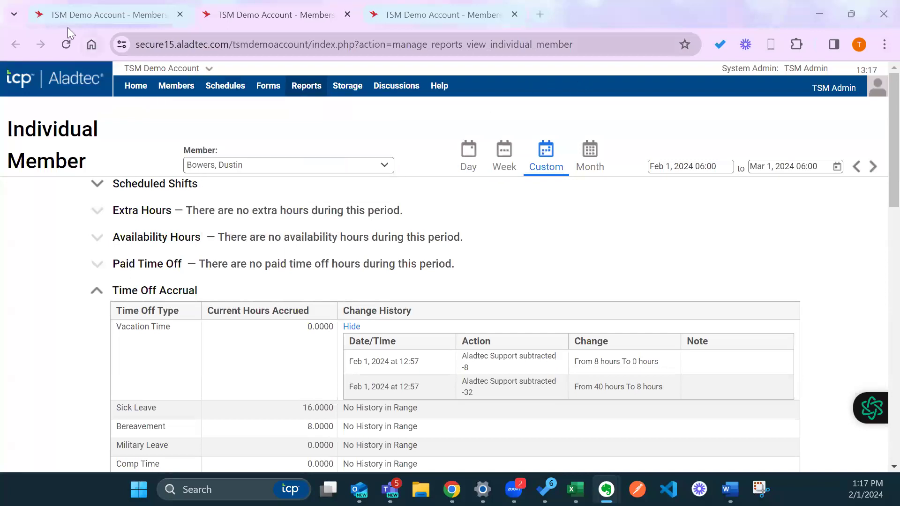
Open Schedule Views to bring up the Monthly Calendar View for Feb 2024
{"action": "mouse_move", "coordinate": [218, 88]}
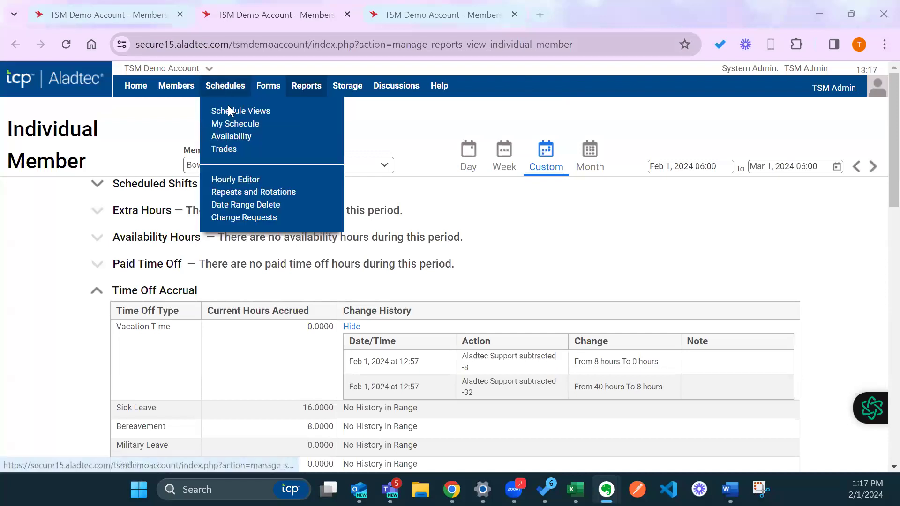
{"action": "left_click", "coordinate": [229, 112]}
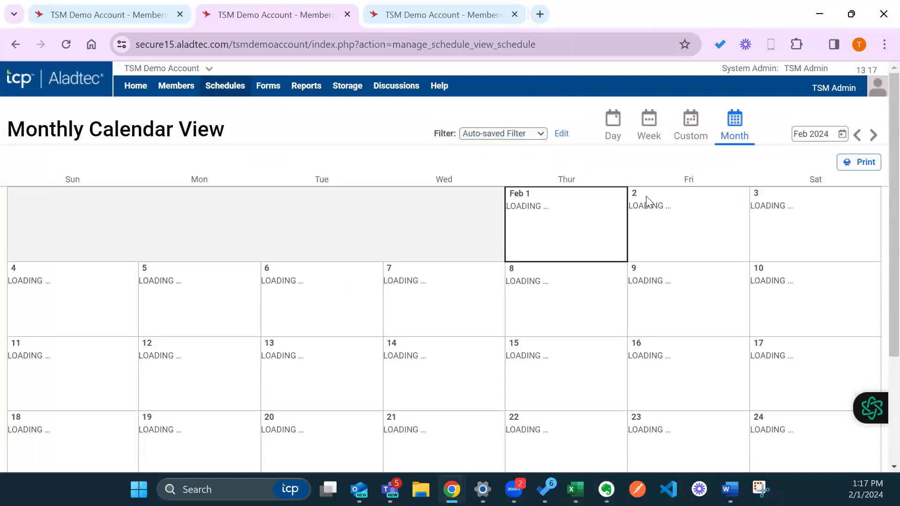
Open the pending time off request for Feb 10, 2024 from the monthly calendar, review its accrued hours calculation and close it unprocessed
{"action": "scroll", "coordinate": [797, 328], "scroll_direction": "down", "scroll_amount": 5}
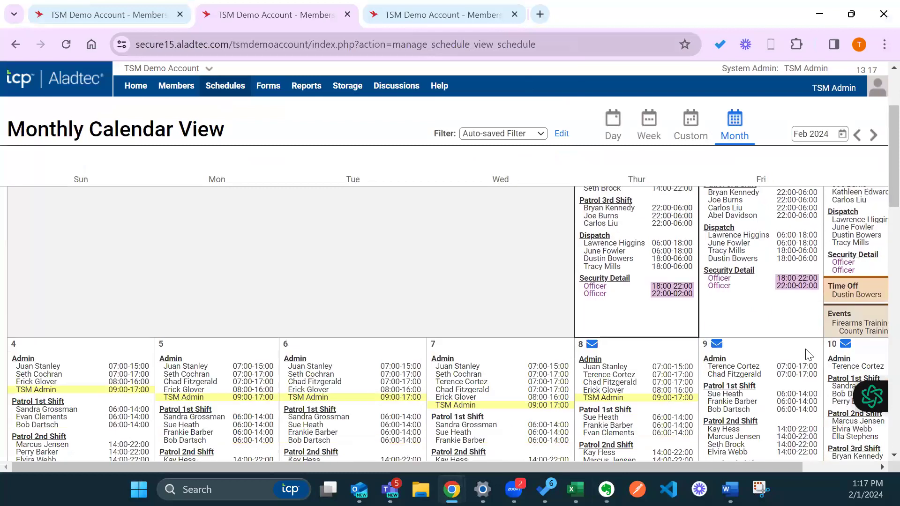
{"action": "scroll", "coordinate": [805, 346], "scroll_direction": "down", "scroll_amount": 4}
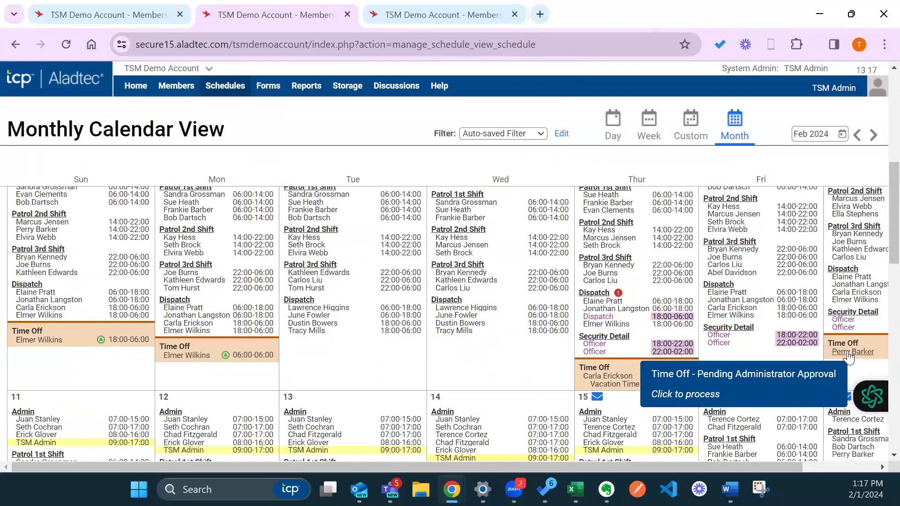
{"action": "left_click", "coordinate": [848, 352]}
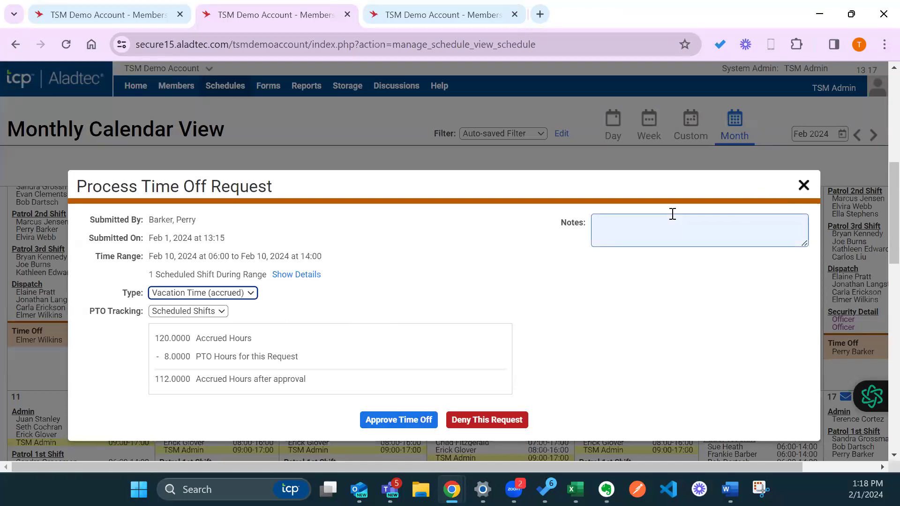
{"action": "left_click", "coordinate": [805, 184]}
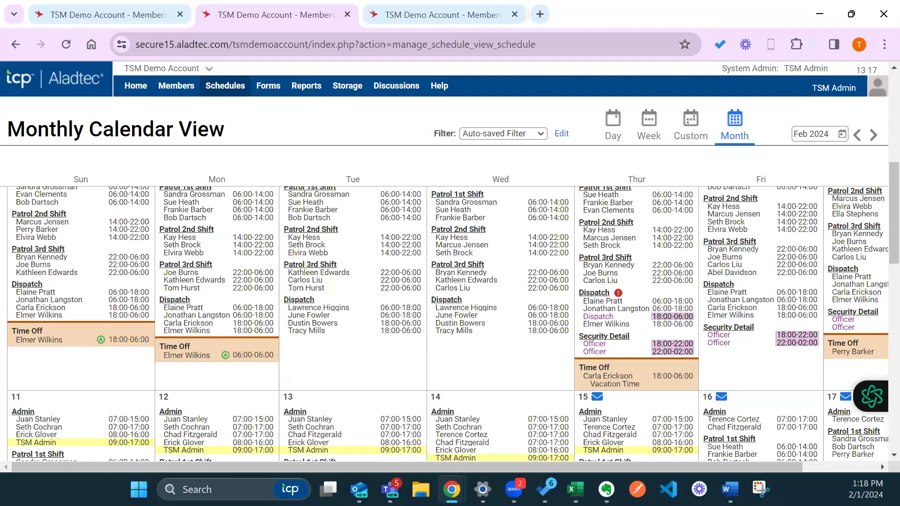
Open the Member Database, bring up the Vacation Time batch edit for all members and close it without saving
{"action": "mouse_move", "coordinate": [158, 92]}
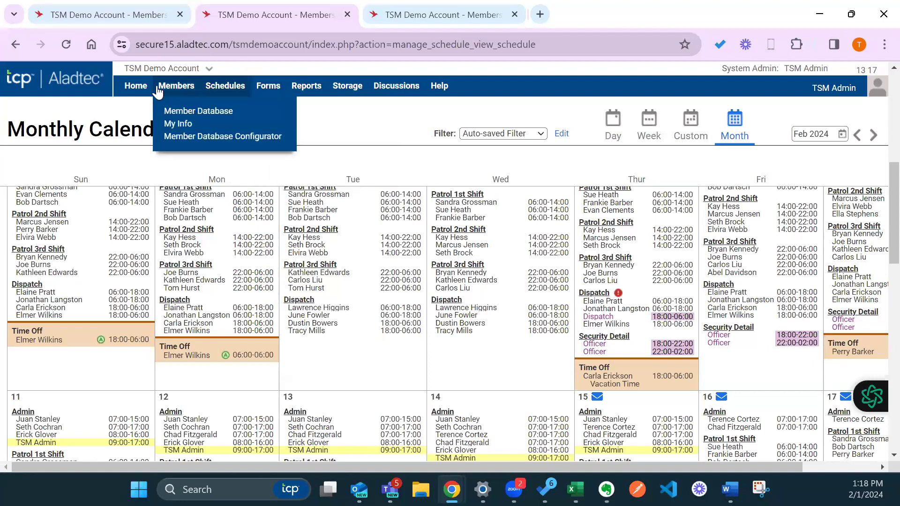
{"action": "left_click", "coordinate": [170, 113]}
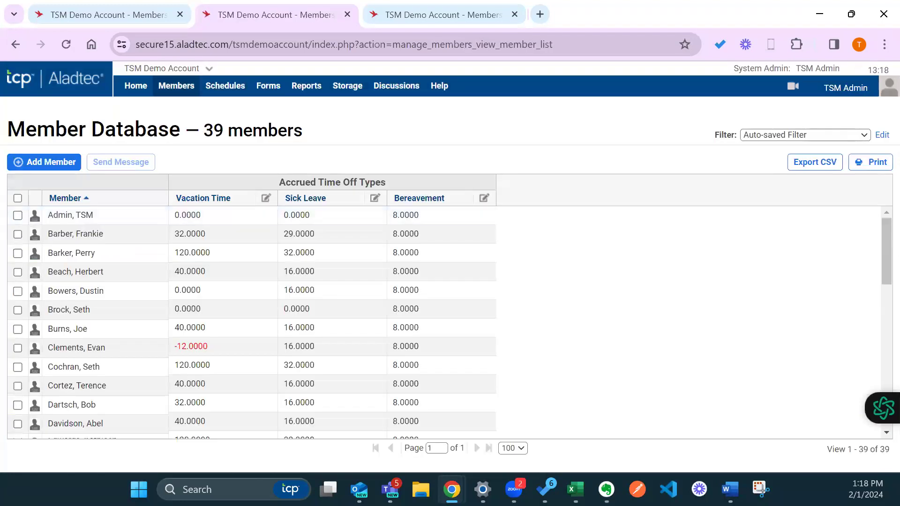
{"action": "left_click", "coordinate": [18, 198]}
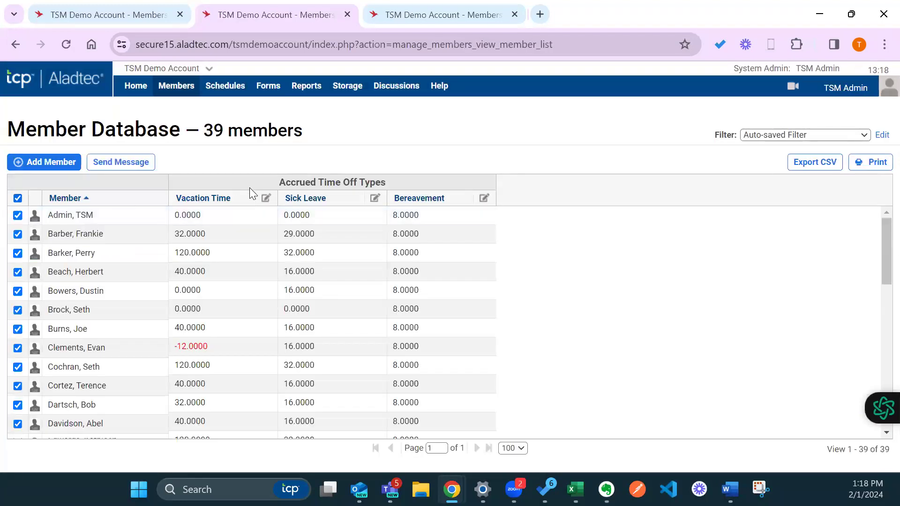
{"action": "left_click", "coordinate": [266, 198]}
{"action": "left_click", "coordinate": [274, 234]}
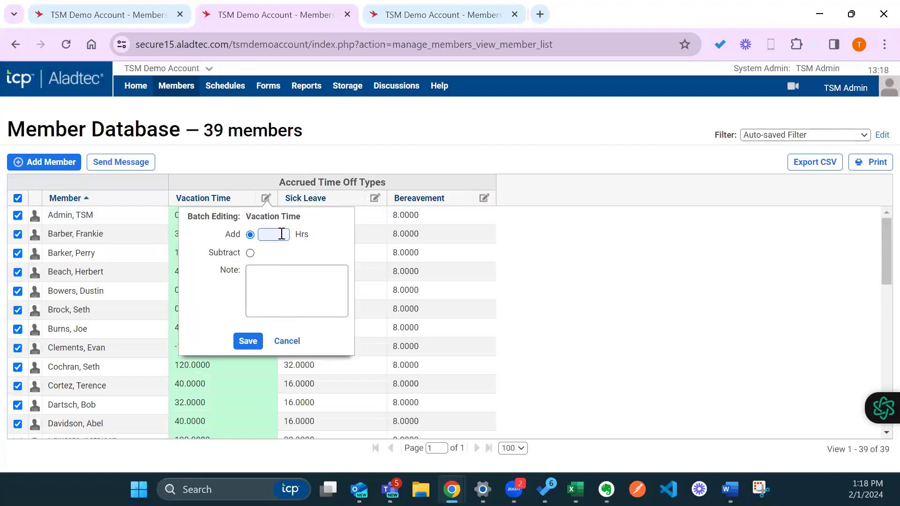
{"action": "left_click", "coordinate": [286, 341]}
Open the second listed member's profile and review the accrual profiles and bank balances under Time Off Accrual
{"action": "left_click", "coordinate": [117, 232]}
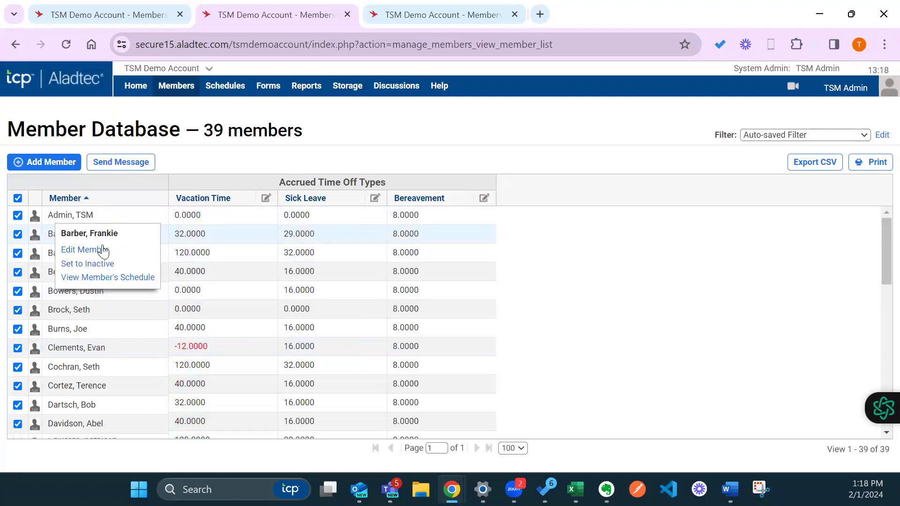
{"action": "left_click", "coordinate": [94, 250]}
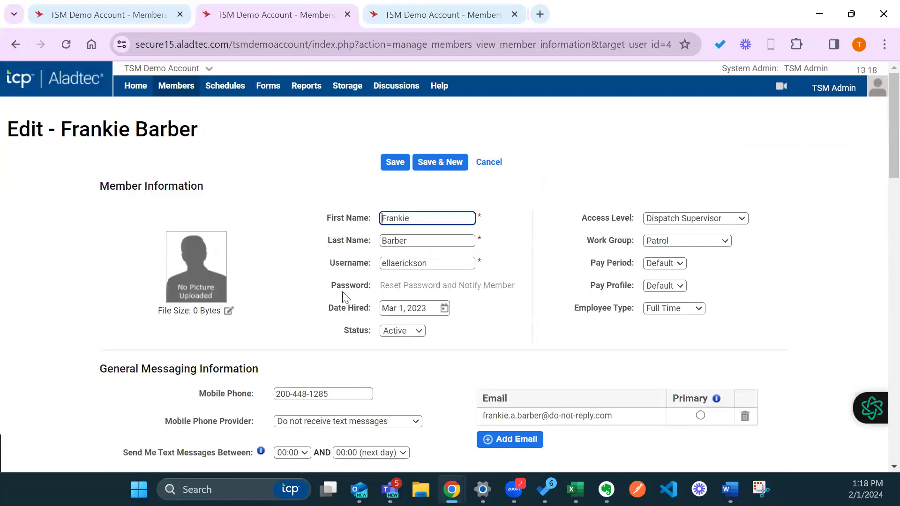
{"action": "scroll", "coordinate": [322, 304], "scroll_direction": "down", "scroll_amount": 5}
{"action": "scroll", "coordinate": [322, 328], "scroll_direction": "down", "scroll_amount": 10}
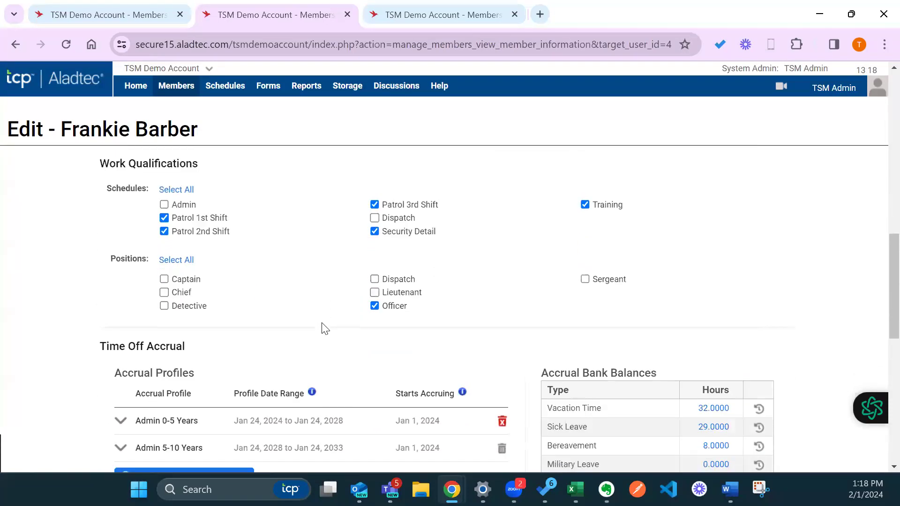
{"action": "scroll", "coordinate": [321, 328], "scroll_direction": "down", "scroll_amount": 1}
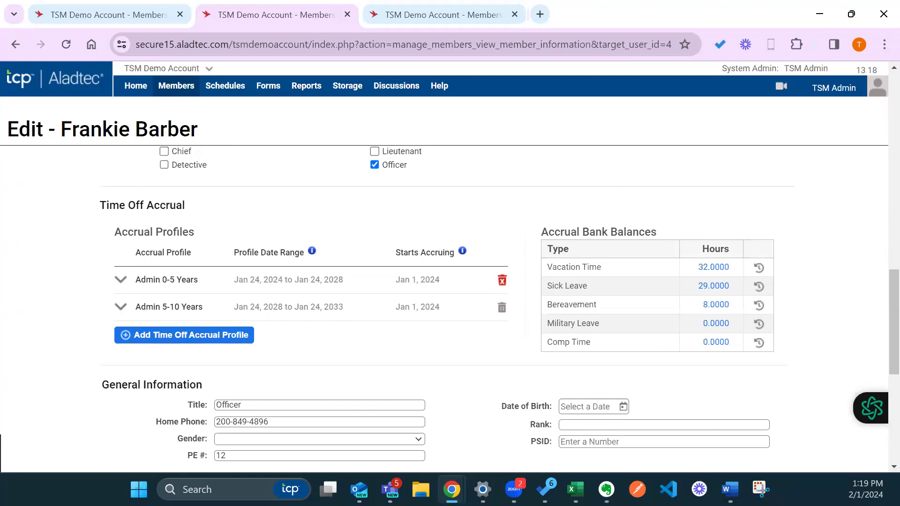
Return to the Member Database and sort the members by Vacation Time in descending order
{"action": "left_click", "coordinate": [176, 89]}
{"action": "left_click", "coordinate": [174, 111]}
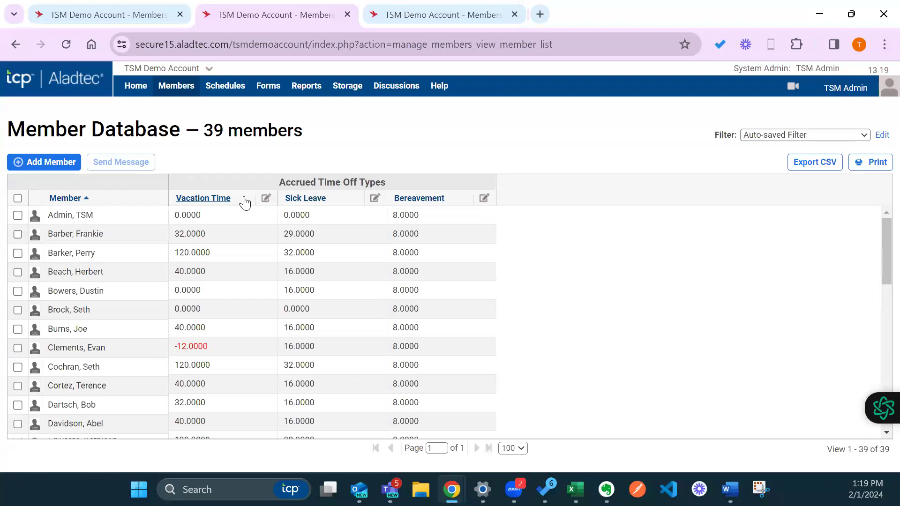
{"action": "left_click", "coordinate": [244, 202]}
{"action": "left_click", "coordinate": [244, 203]}
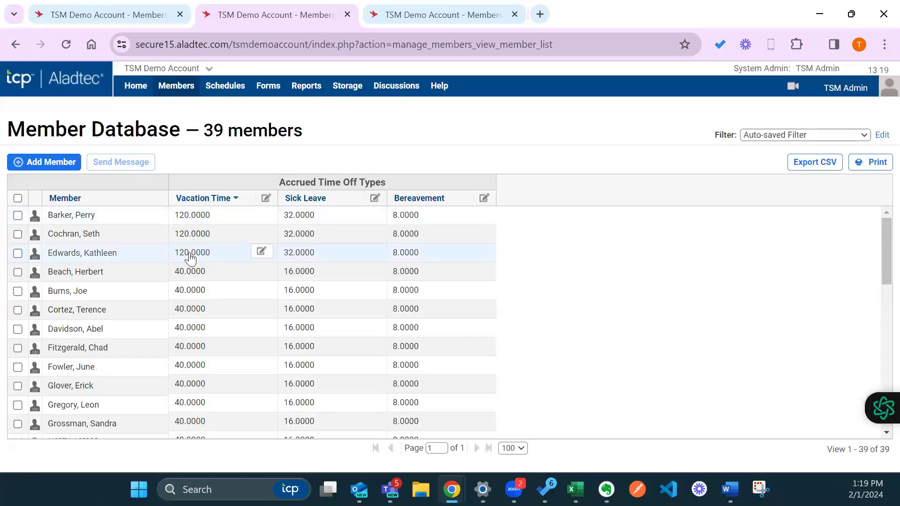
Batch-subtract 20 hours of Vacation Time from the first three listed members with the note "Max hours reached" and save
{"action": "left_click", "coordinate": [17, 214]}
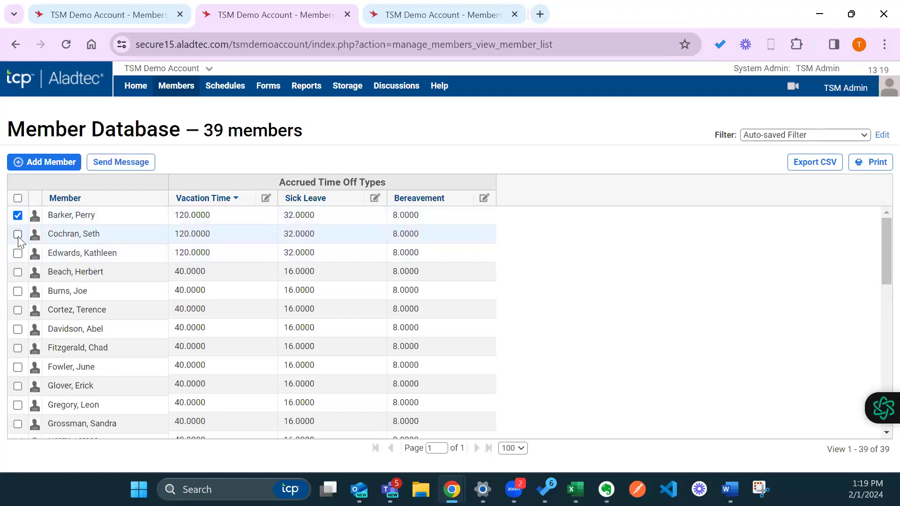
{"action": "left_click", "coordinate": [18, 234]}
{"action": "left_click", "coordinate": [17, 253]}
{"action": "left_click", "coordinate": [265, 198]}
{"action": "left_click", "coordinate": [250, 253]}
{"action": "left_click", "coordinate": [273, 255]}
{"action": "type", "text": "20"}
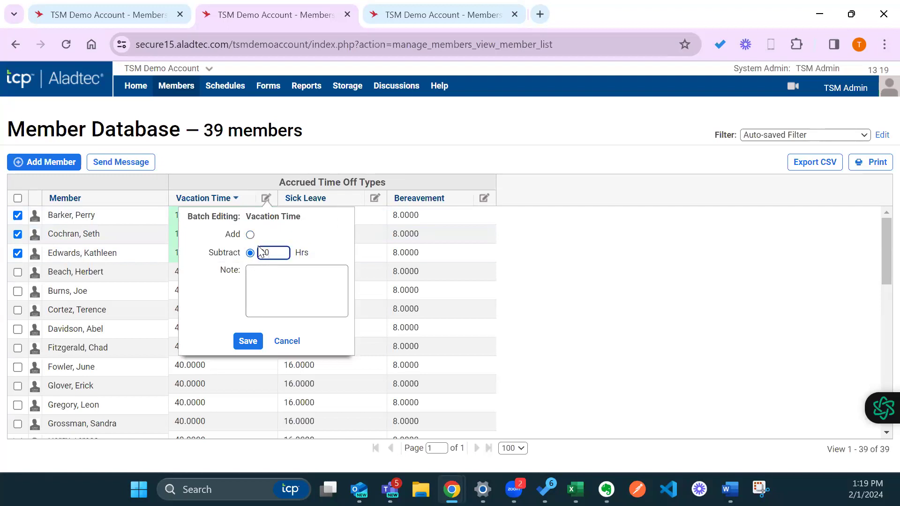
{"action": "left_click", "coordinate": [296, 291]}
{"action": "type", "text": "Max hours rea"}
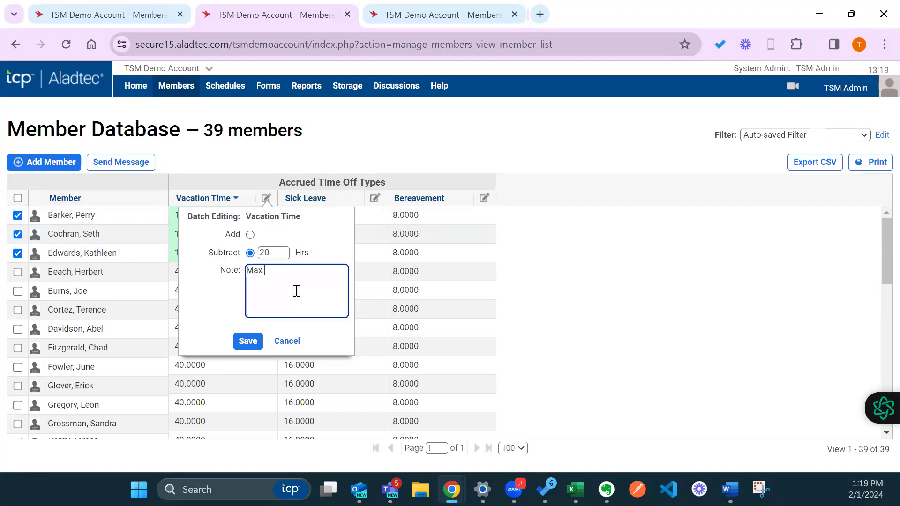
{"action": "type", "text": "ched"}
{"action": "left_click", "coordinate": [245, 340]}
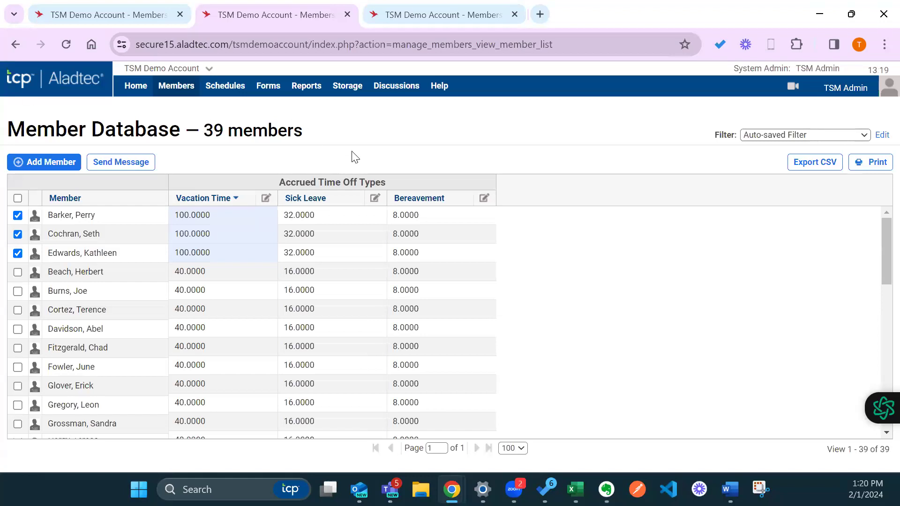
Open the account's Time Off setup and review the accrual rates of the Admin 0-5 Years profile
{"action": "left_click", "coordinate": [186, 69]}
{"action": "left_click", "coordinate": [149, 93]}
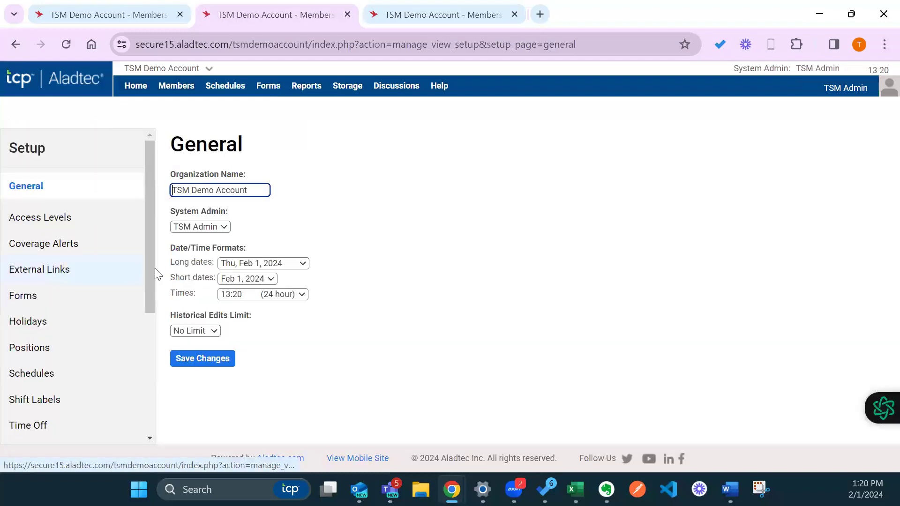
{"action": "scroll", "coordinate": [52, 392], "scroll_direction": "down", "scroll_amount": 1}
{"action": "left_click", "coordinate": [43, 361]}
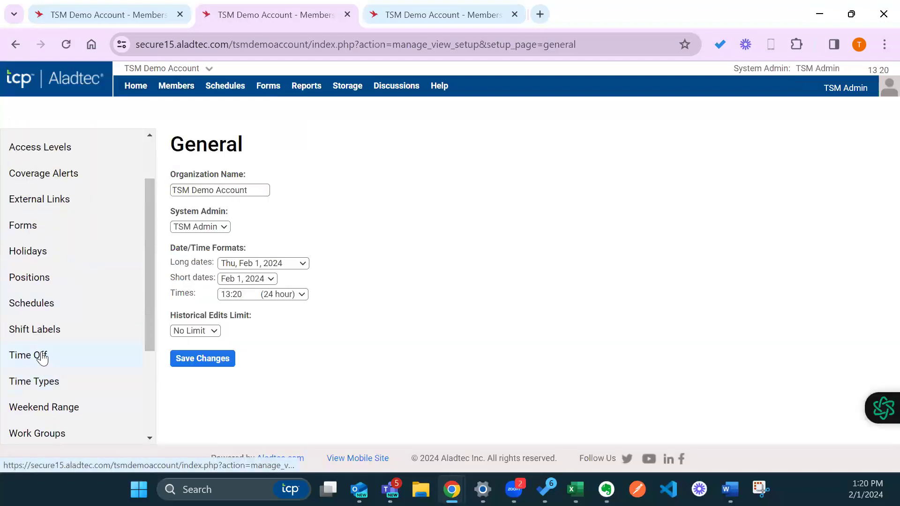
{"action": "scroll", "coordinate": [373, 238], "scroll_direction": "down", "scroll_amount": 5}
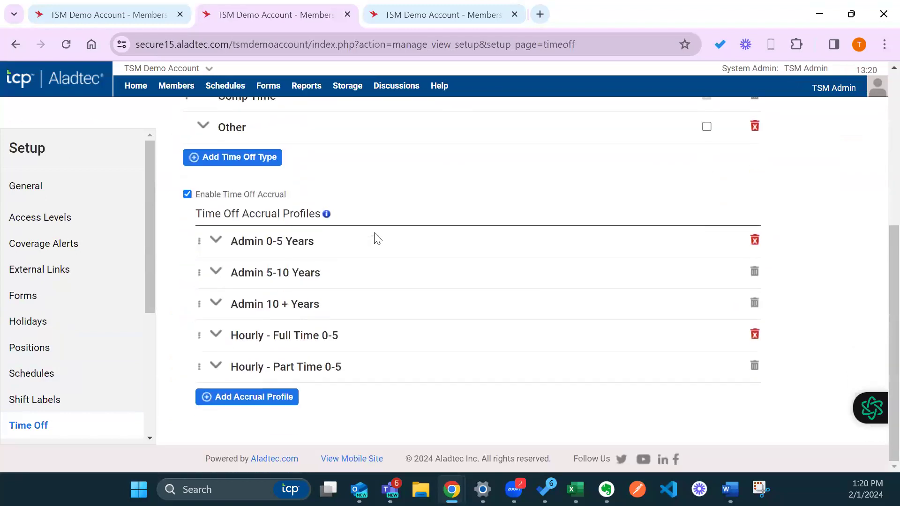
{"action": "left_click", "coordinate": [237, 240]}
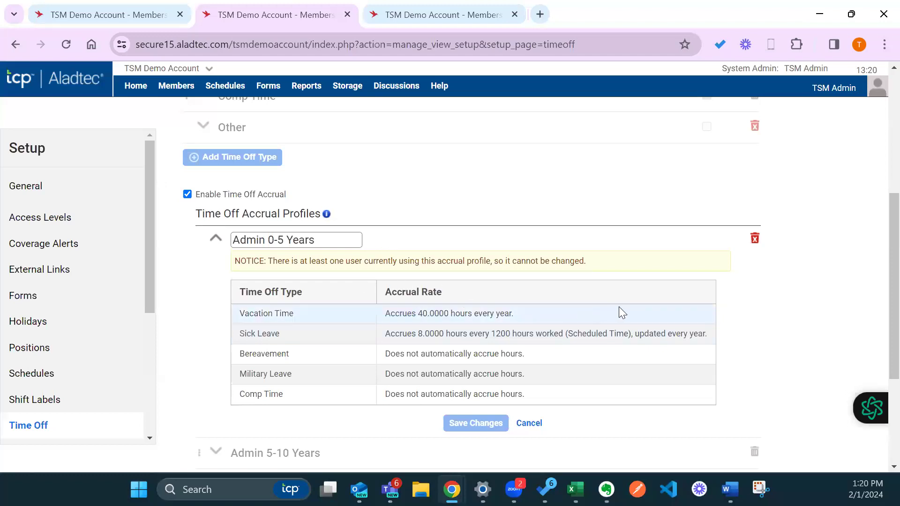
{"action": "left_click", "coordinate": [215, 239]}
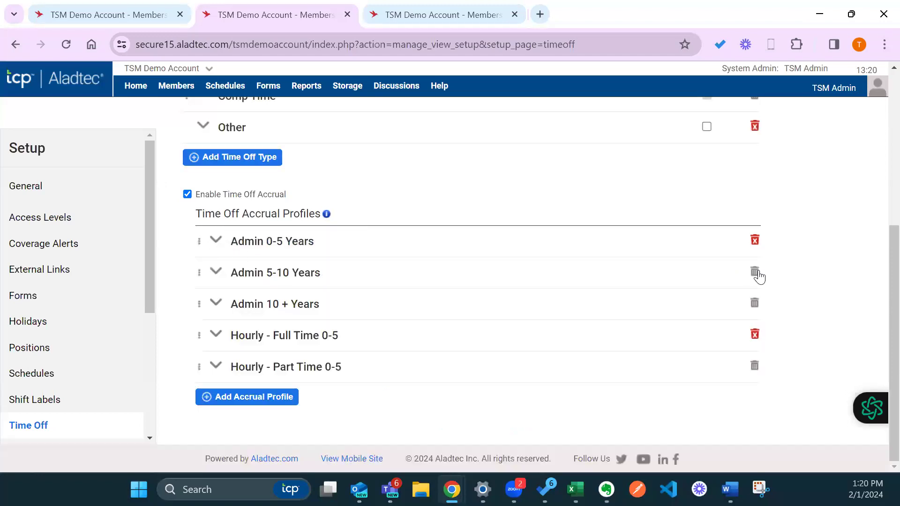
Set the Sick Leave accrual in the Admin 5-10 Years profile to 0.15 hours on a Monthly basis and save the changes
{"action": "left_click", "coordinate": [576, 278]}
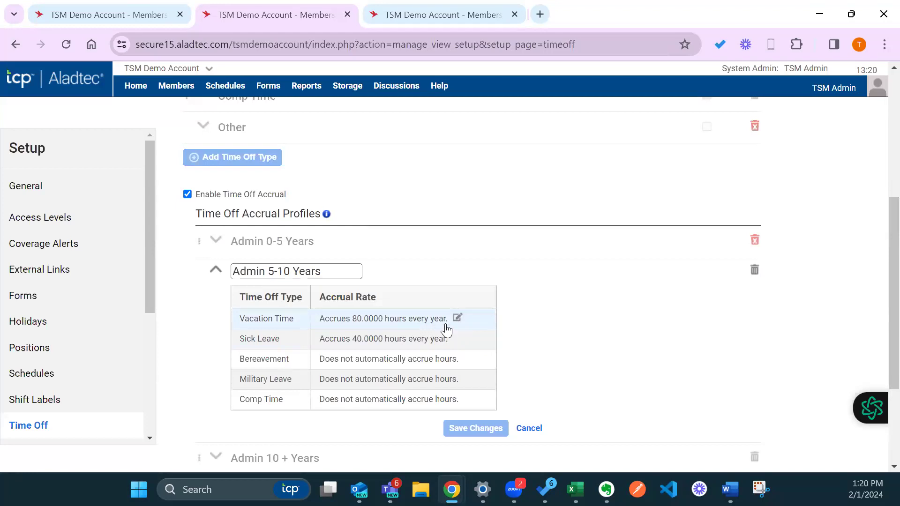
{"action": "left_click", "coordinate": [457, 338]}
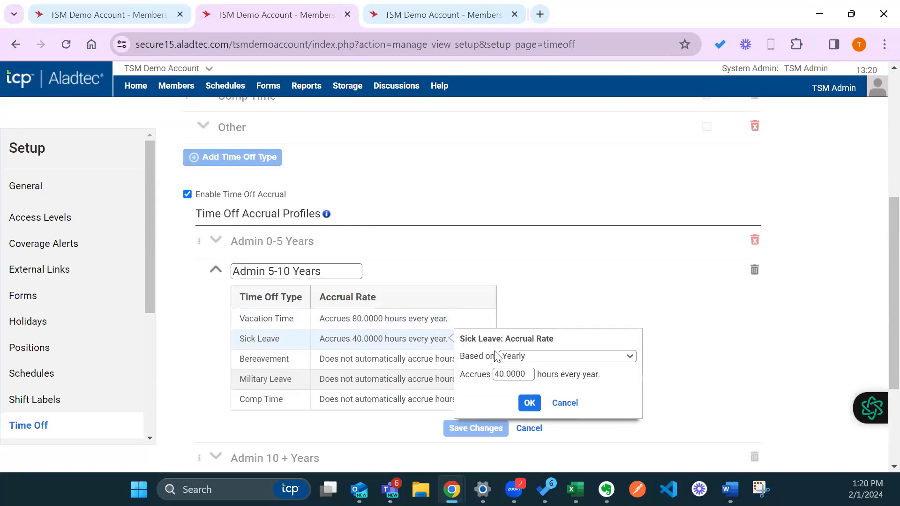
{"action": "left_click", "coordinate": [553, 358]}
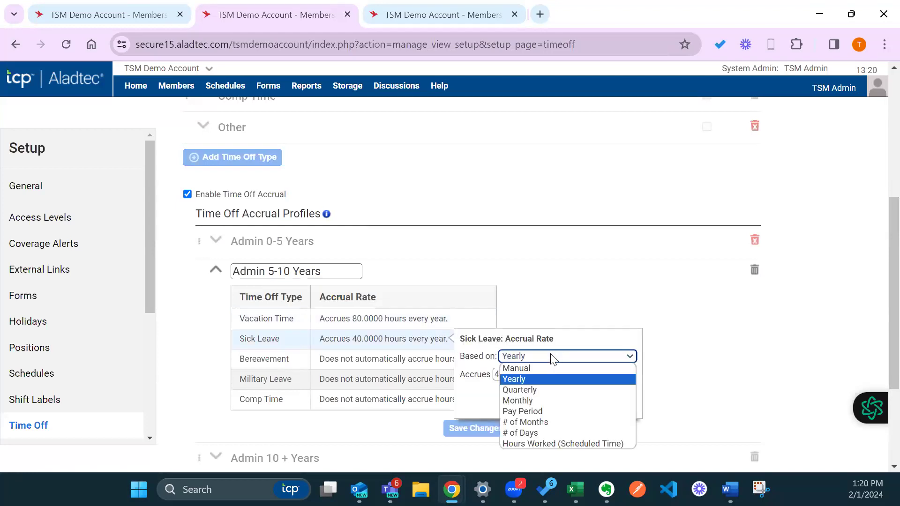
{"action": "left_click", "coordinate": [568, 401]}
{"action": "double_click", "coordinate": [530, 374]}
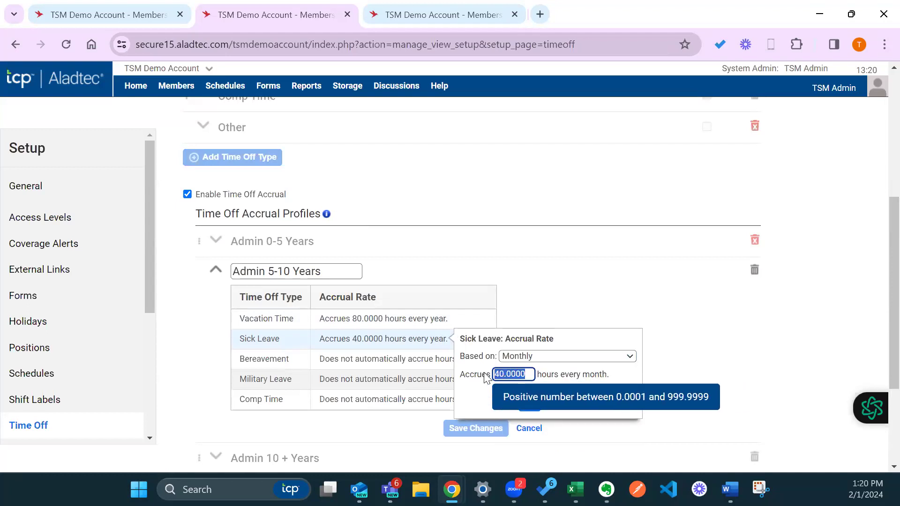
{"action": "type", "text": "0."}
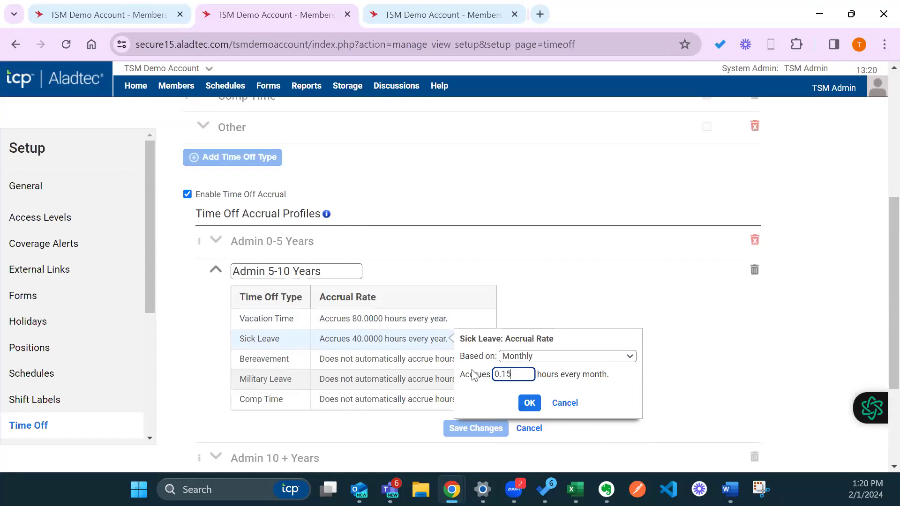
{"action": "type", "text": "15"}
{"action": "left_click", "coordinate": [529, 406]}
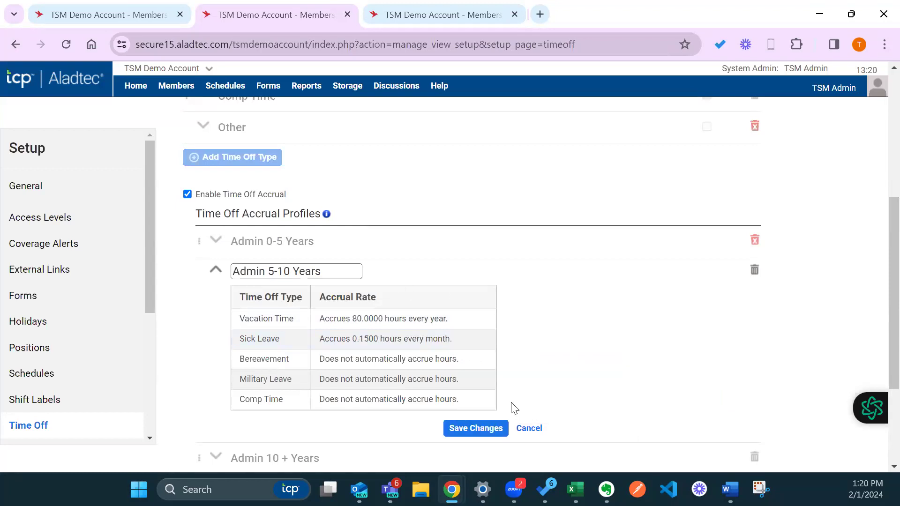
{"action": "left_click", "coordinate": [466, 428]}
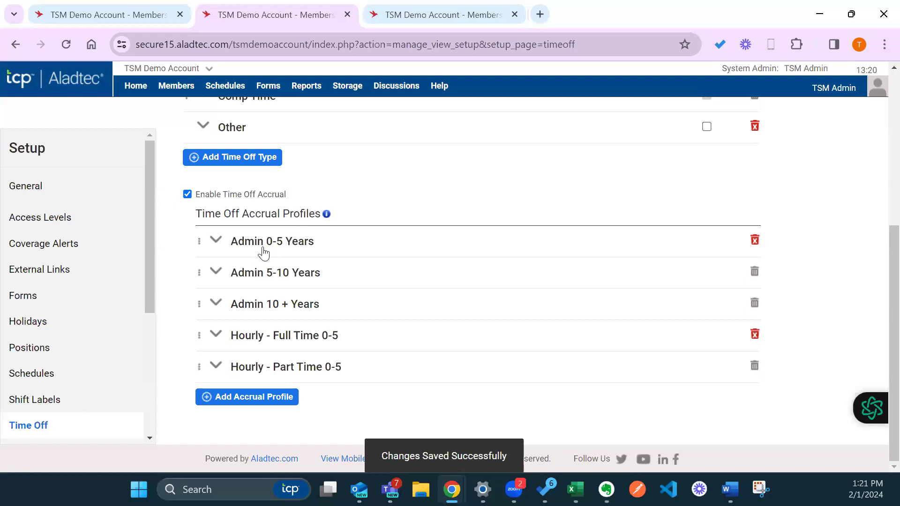
Reopen the Admin 5-10 Years accrual profile to review its accrual rates
{"action": "left_click", "coordinate": [276, 273]}
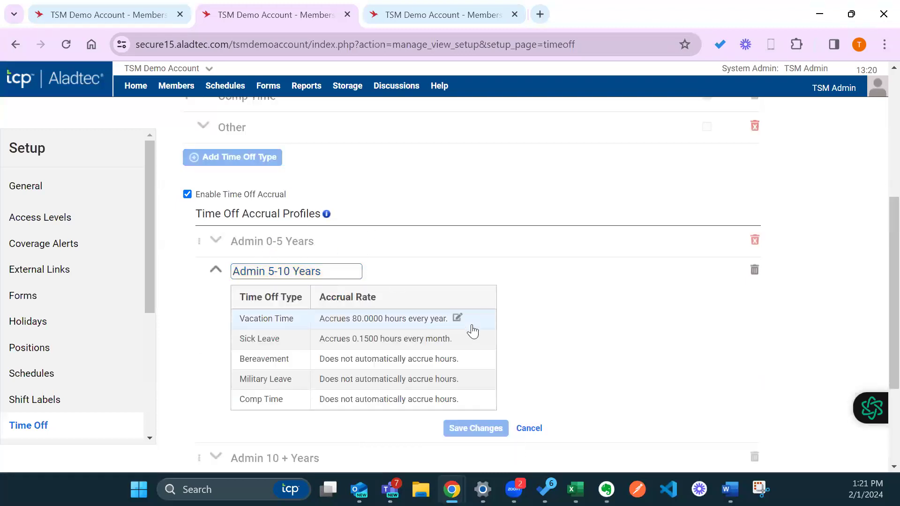
{"action": "mouse_move", "coordinate": [468, 324]}
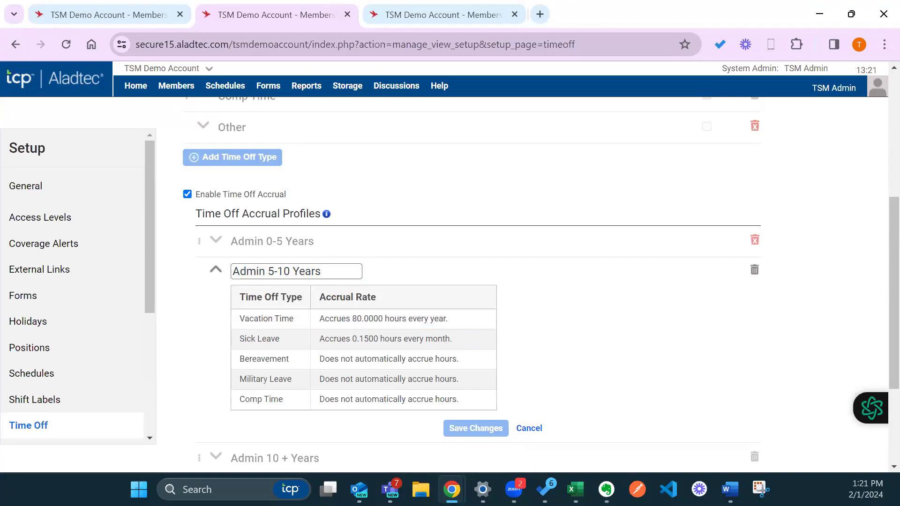
{"action": "key", "text": "alt+Tab"}
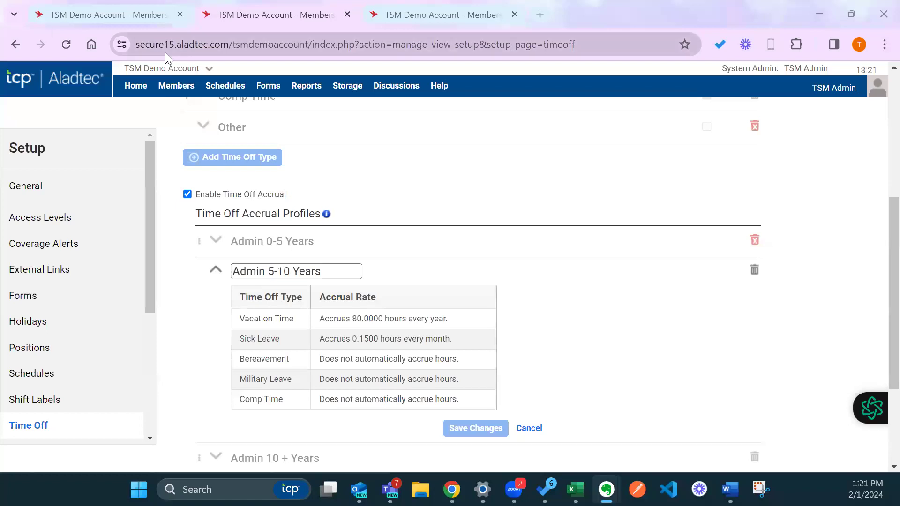
Return to the Member Database and open the second listed member's record for editing
{"action": "left_click", "coordinate": [185, 95]}
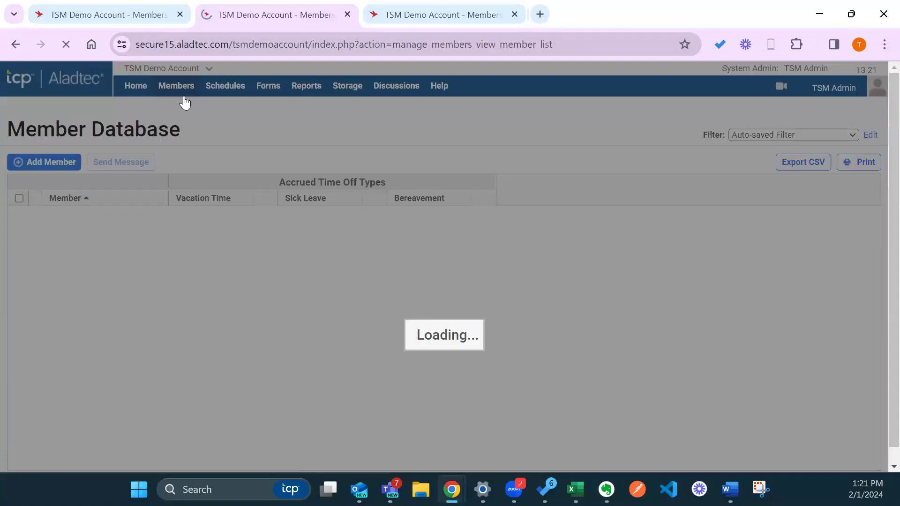
{"action": "left_click", "coordinate": [89, 233]}
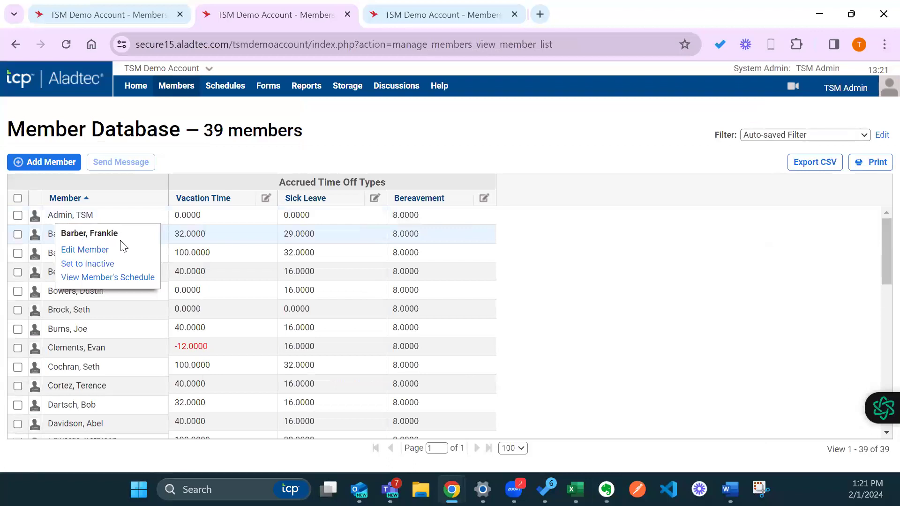
{"action": "left_click", "coordinate": [99, 250]}
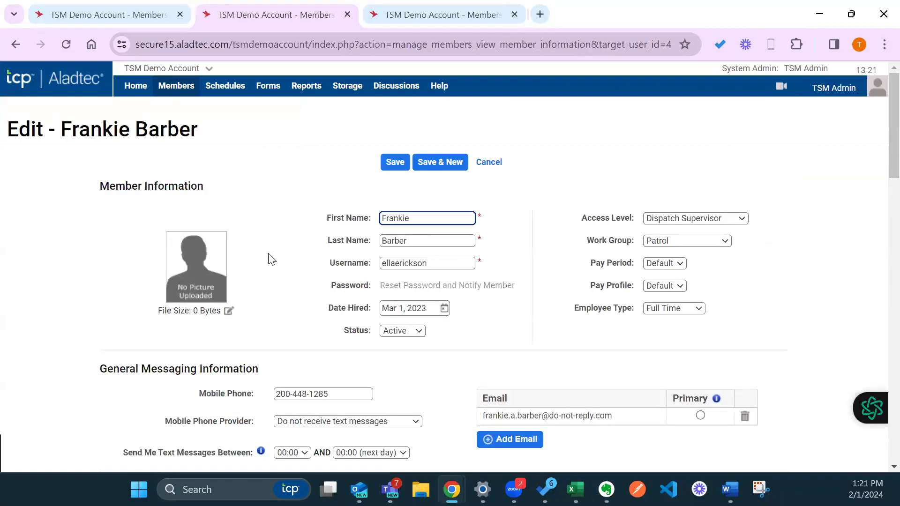
Add a third accrual profile, Admin 0-5 Years, running from Jan 24, 2033 to Jan 25, 2033, and save the member
{"action": "scroll", "coordinate": [280, 281], "scroll_direction": "down", "scroll_amount": 20}
{"action": "scroll", "coordinate": [283, 286], "scroll_direction": "up", "scroll_amount": 20}
{"action": "scroll", "coordinate": [283, 286], "scroll_direction": "down", "scroll_amount": 10}
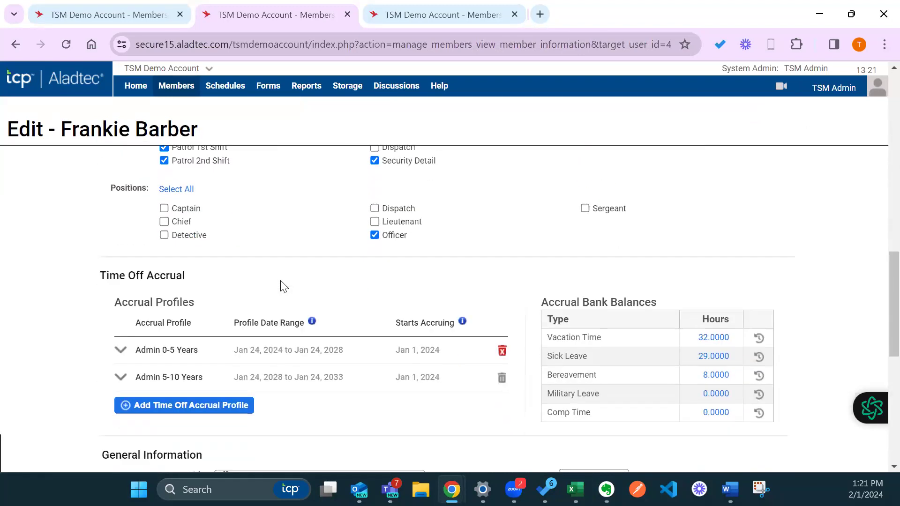
{"action": "left_click", "coordinate": [209, 267]}
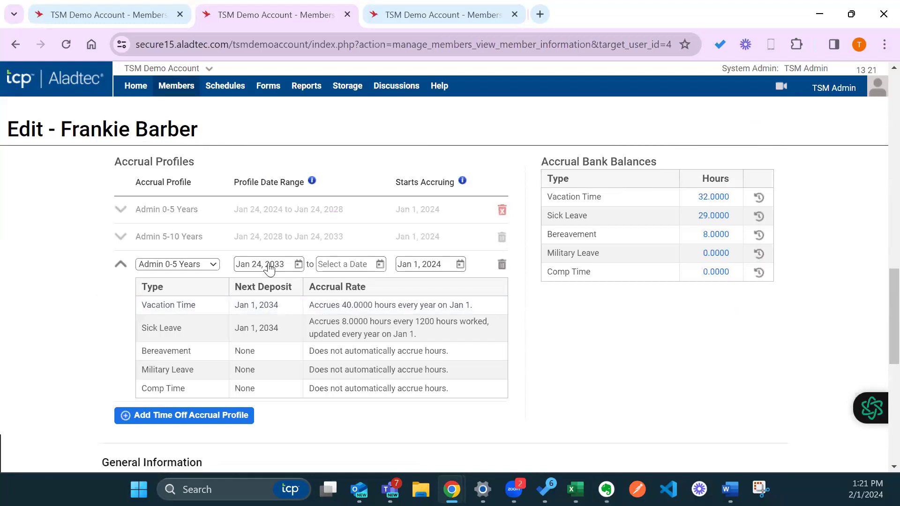
{"action": "left_click", "coordinate": [345, 265]}
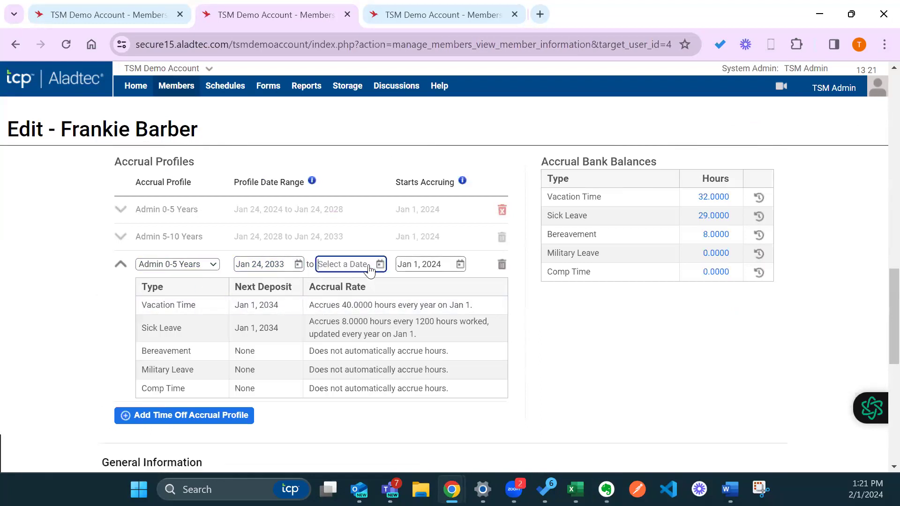
{"action": "left_click", "coordinate": [361, 366]}
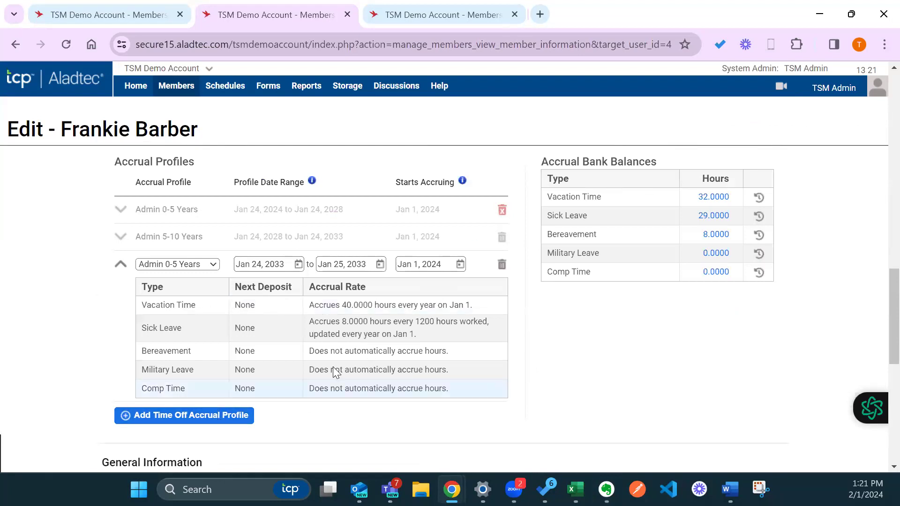
{"action": "left_click", "coordinate": [121, 264]}
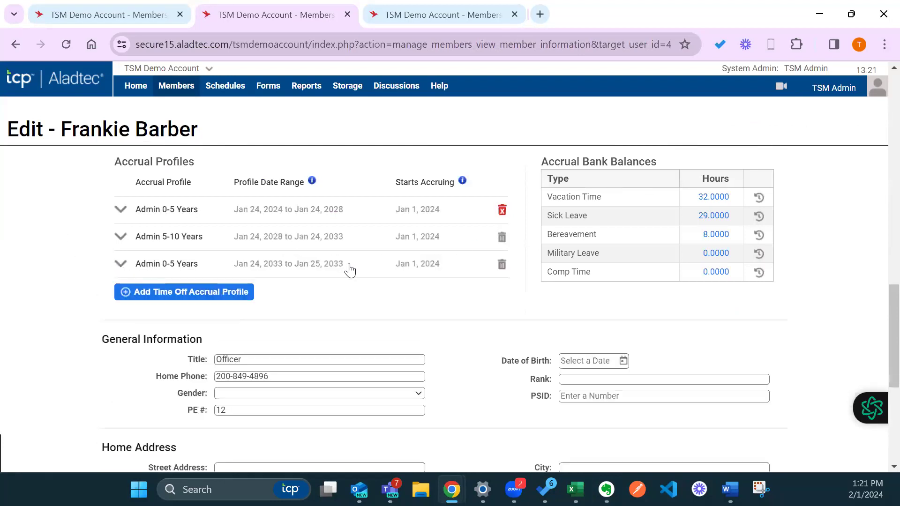
{"action": "scroll", "coordinate": [348, 267], "scroll_direction": "down", "scroll_amount": 10}
{"action": "scroll", "coordinate": [348, 269], "scroll_direction": "up", "scroll_amount": 10}
{"action": "left_click", "coordinate": [393, 162]}
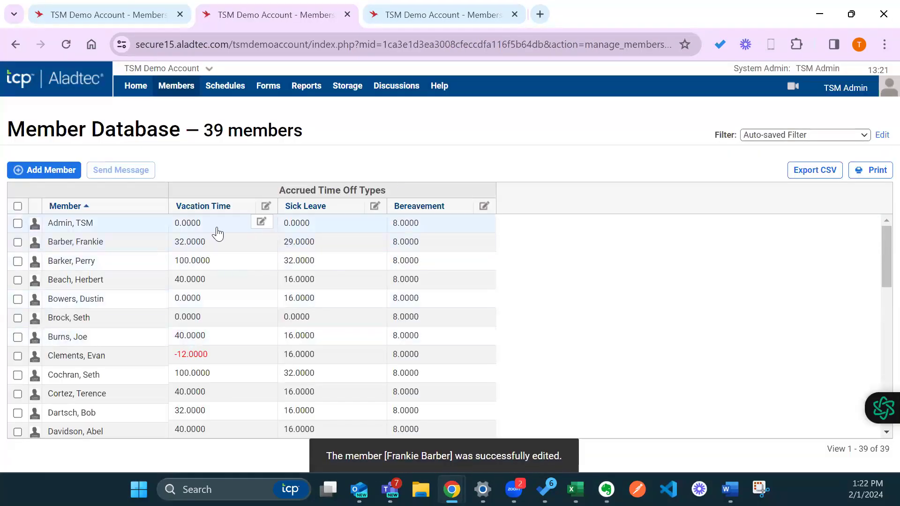
Reopen the same member's record and set the start date of the last Admin 0-5 Years accrual profile to Jan 10, 2025
{"action": "mouse_move", "coordinate": [105, 240]}
{"action": "left_click", "coordinate": [81, 259]}
{"action": "scroll", "coordinate": [375, 328], "scroll_direction": "down", "scroll_amount": 15}
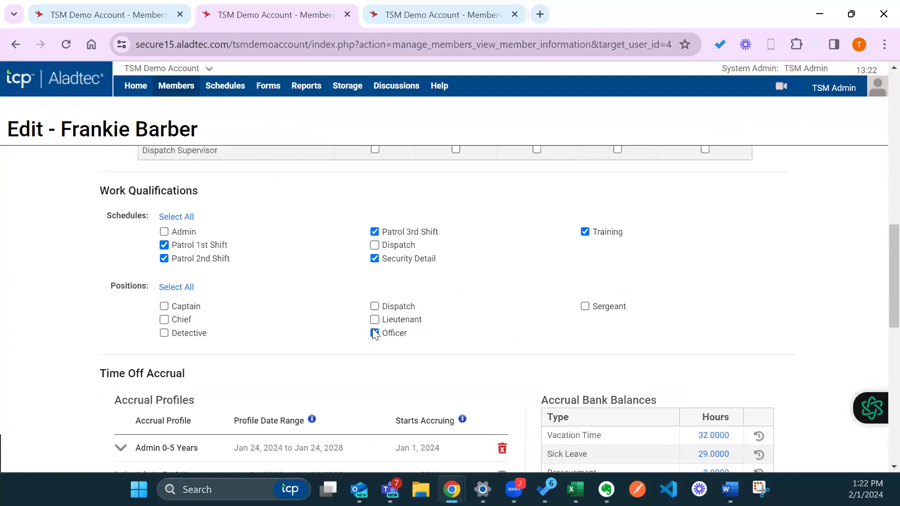
{"action": "scroll", "coordinate": [372, 333], "scroll_direction": "down", "scroll_amount": 4}
{"action": "scroll", "coordinate": [372, 333], "scroll_direction": "up", "scroll_amount": 7}
{"action": "scroll", "coordinate": [372, 333], "scroll_direction": "down", "scroll_amount": 3}
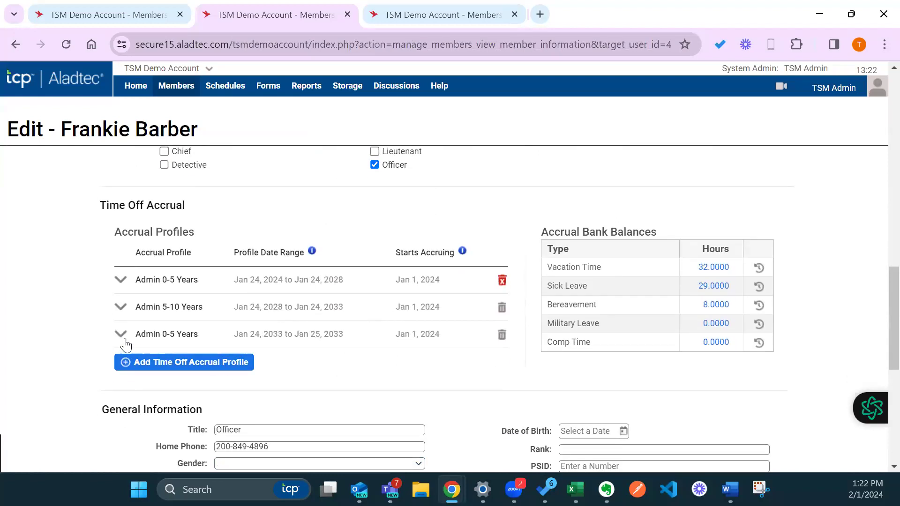
{"action": "left_click", "coordinate": [121, 335]}
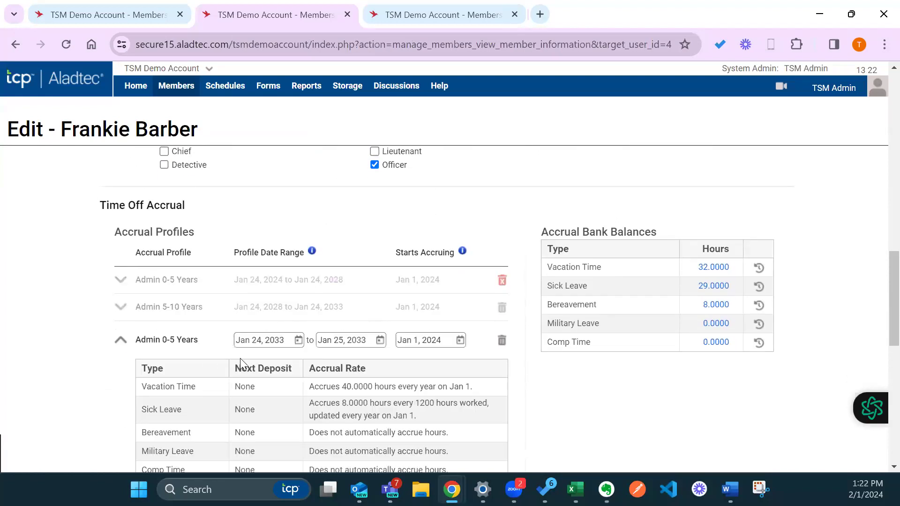
{"action": "left_click", "coordinate": [291, 341]}
{"action": "key", "text": "Tab"}
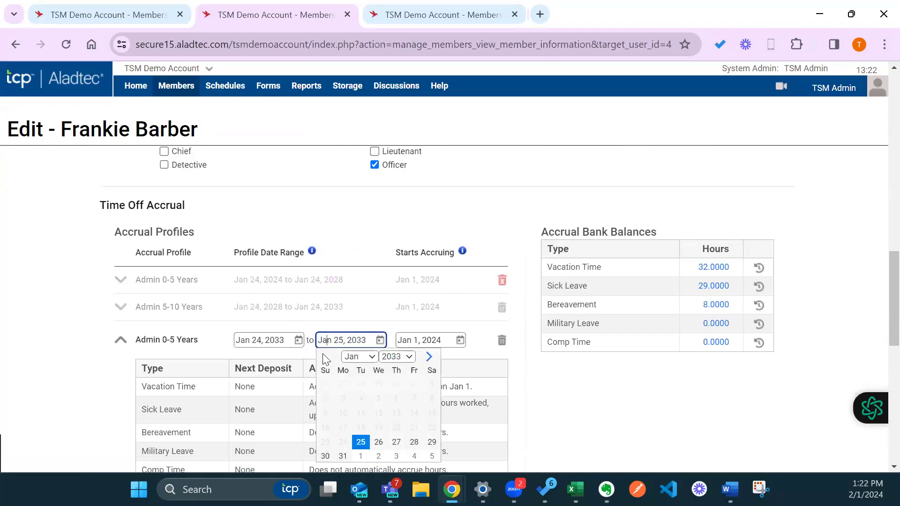
{"action": "left_click", "coordinate": [268, 344]}
{"action": "left_click", "coordinate": [326, 356]}
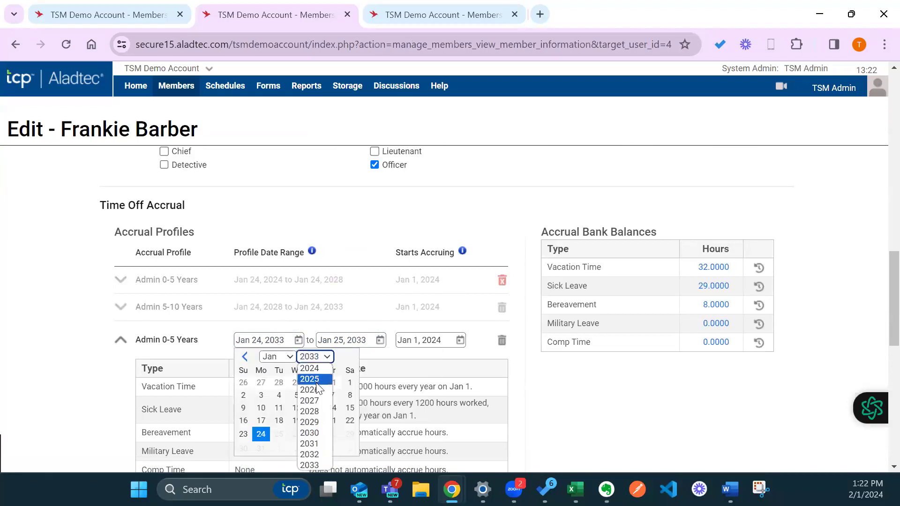
{"action": "left_click", "coordinate": [316, 382]}
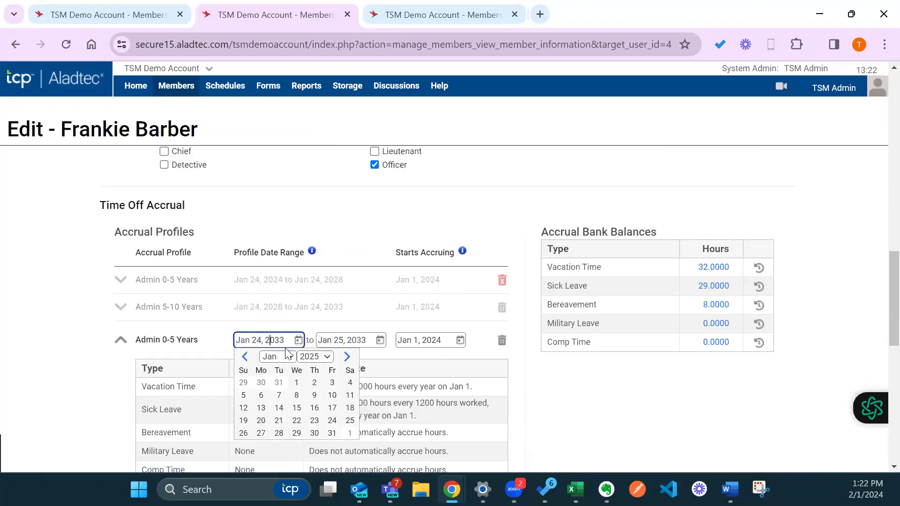
{"action": "left_click", "coordinate": [324, 394]}
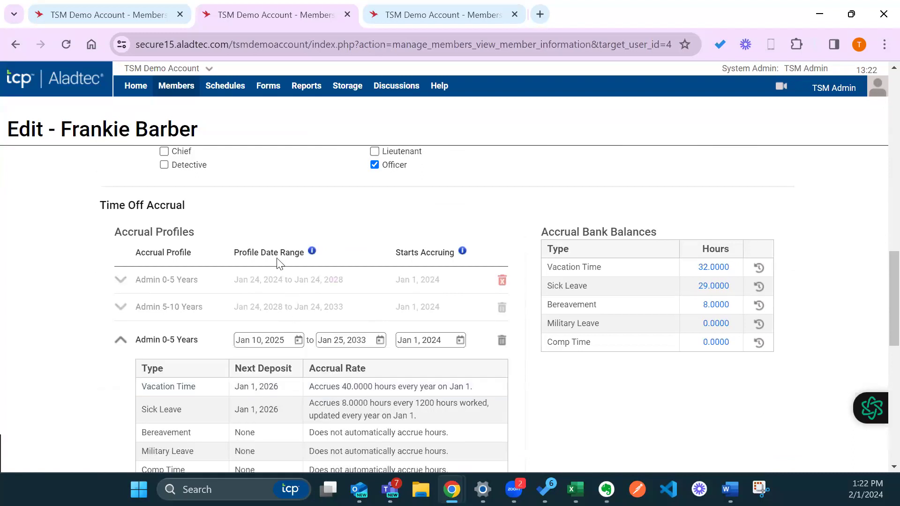
Collapse the edited accrual profile and try to save the member with the changed profile date range
{"action": "scroll", "coordinate": [244, 337], "scroll_direction": "down", "scroll_amount": 6}
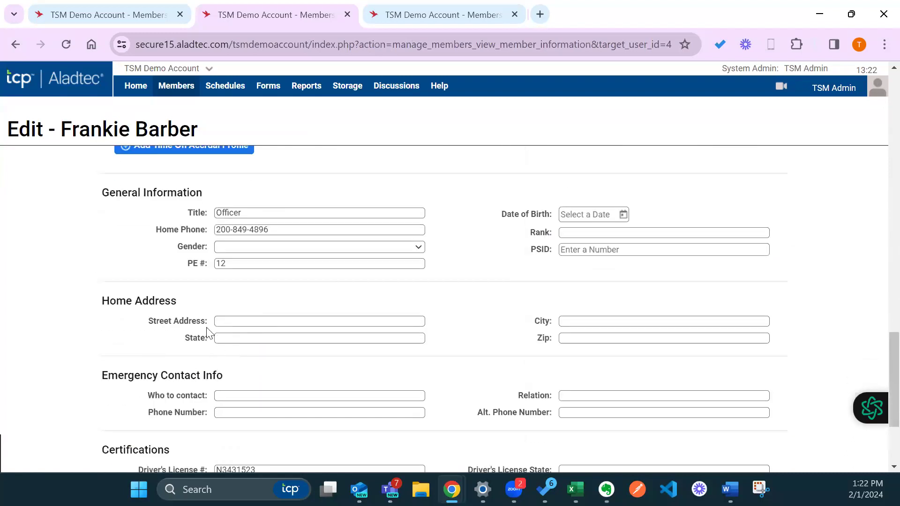
{"action": "scroll", "coordinate": [207, 327], "scroll_direction": "up", "scroll_amount": 4}
{"action": "scroll", "coordinate": [208, 326], "scroll_direction": "up", "scroll_amount": 1}
{"action": "left_click", "coordinate": [121, 268]}
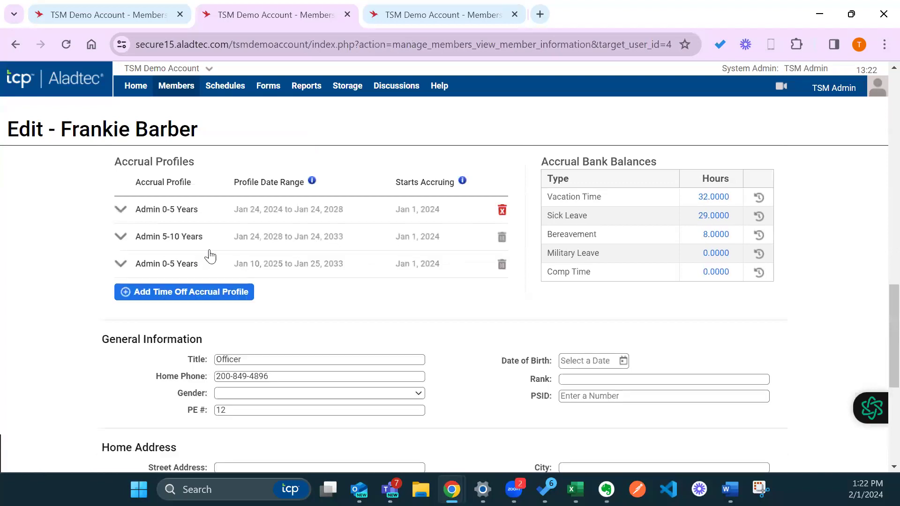
{"action": "scroll", "coordinate": [175, 282], "scroll_direction": "up", "scroll_amount": 4}
{"action": "scroll", "coordinate": [173, 280], "scroll_direction": "up", "scroll_amount": 10}
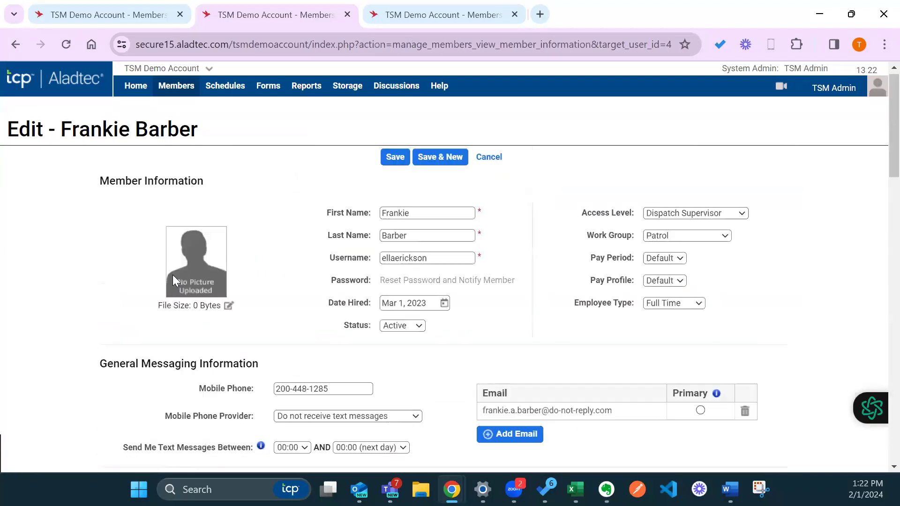
{"action": "left_click", "coordinate": [387, 164]}
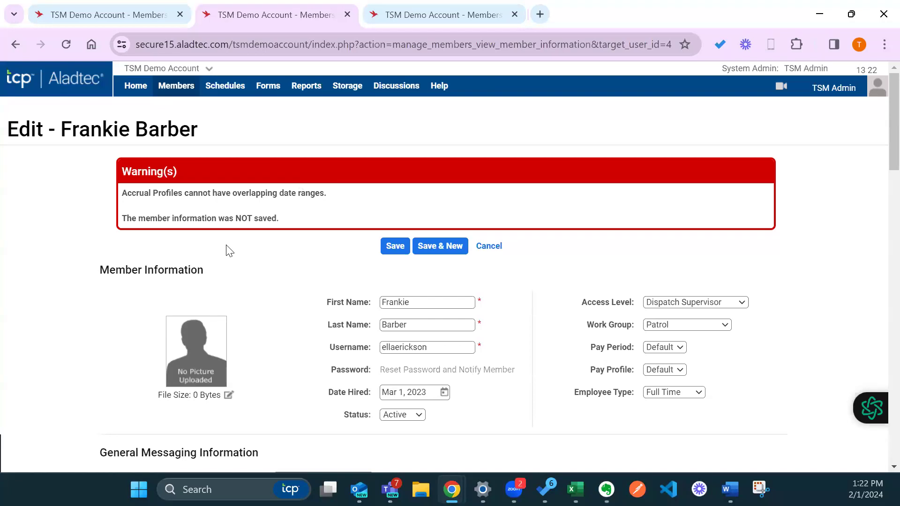
{"action": "key", "text": "alt+Tab"}
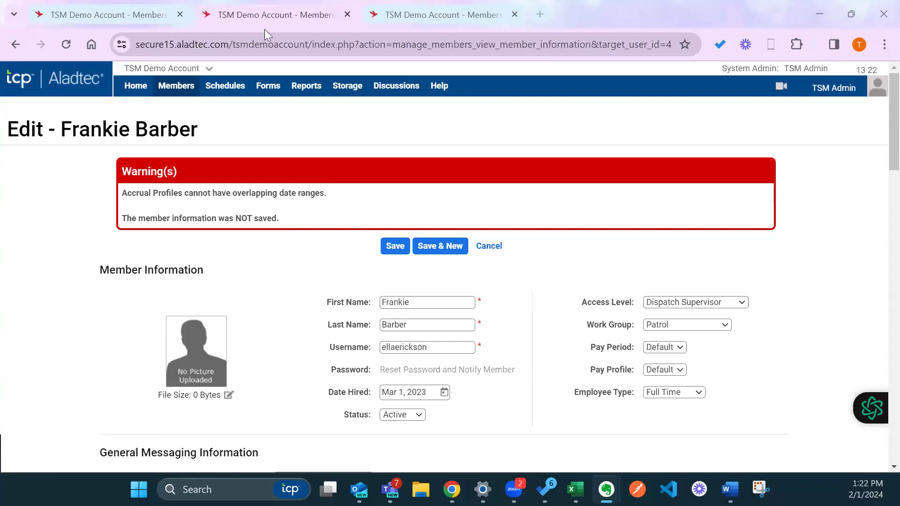
{"action": "left_click", "coordinate": [490, 246]}
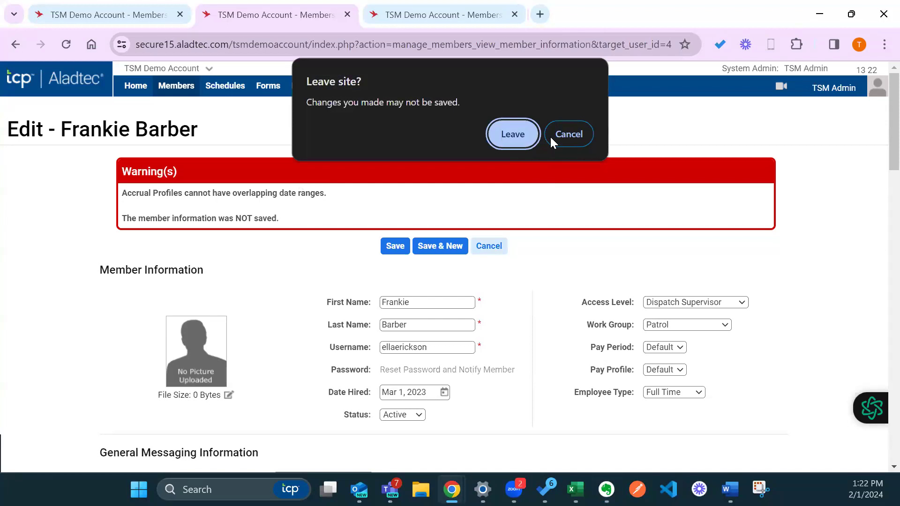
{"action": "key", "text": "Escape"}
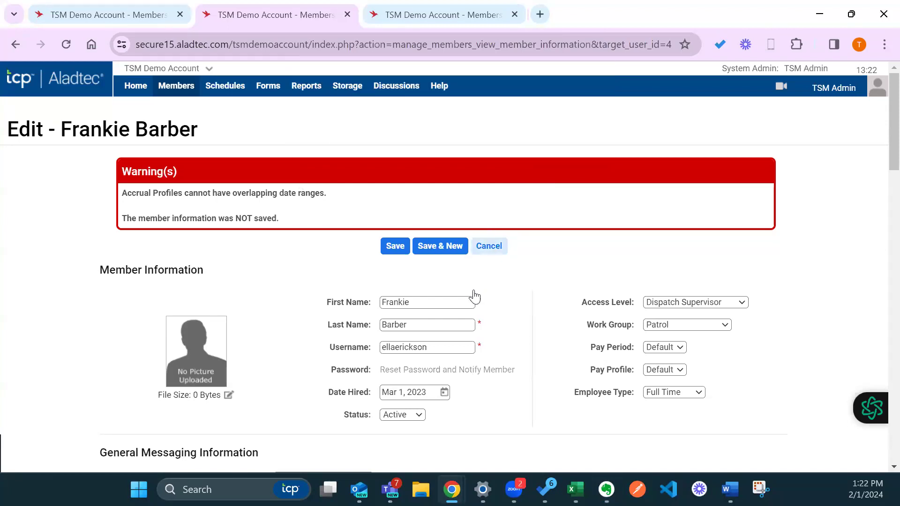
Remove the last Admin 0-5 Years accrual profile and add a new Admin 0-5 Years profile starting Jan 24, 2033
{"action": "scroll", "coordinate": [469, 299], "scroll_direction": "down", "scroll_amount": 20}
{"action": "scroll", "coordinate": [467, 301], "scroll_direction": "down", "scroll_amount": 3}
{"action": "scroll", "coordinate": [382, 284], "scroll_direction": "up", "scroll_amount": 3}
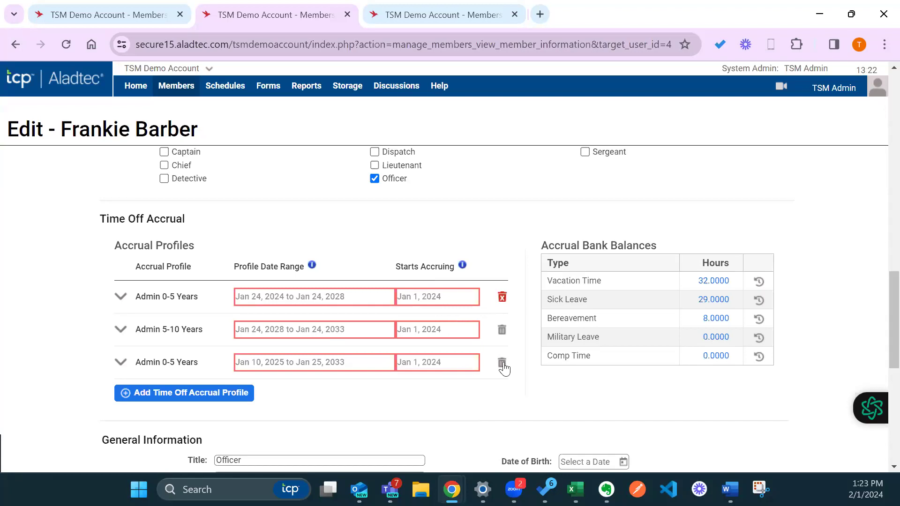
{"action": "left_click", "coordinate": [355, 334]}
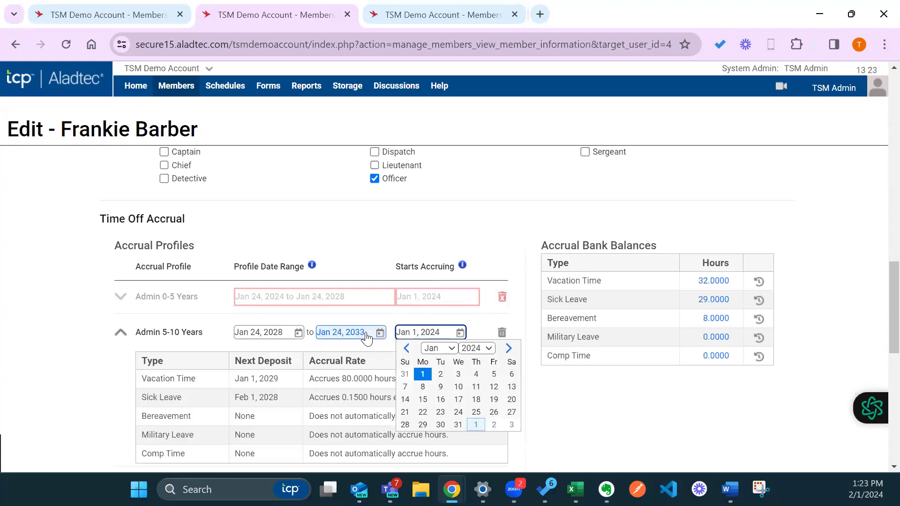
{"action": "left_click", "coordinate": [190, 369]}
{"action": "left_click", "coordinate": [357, 363]}
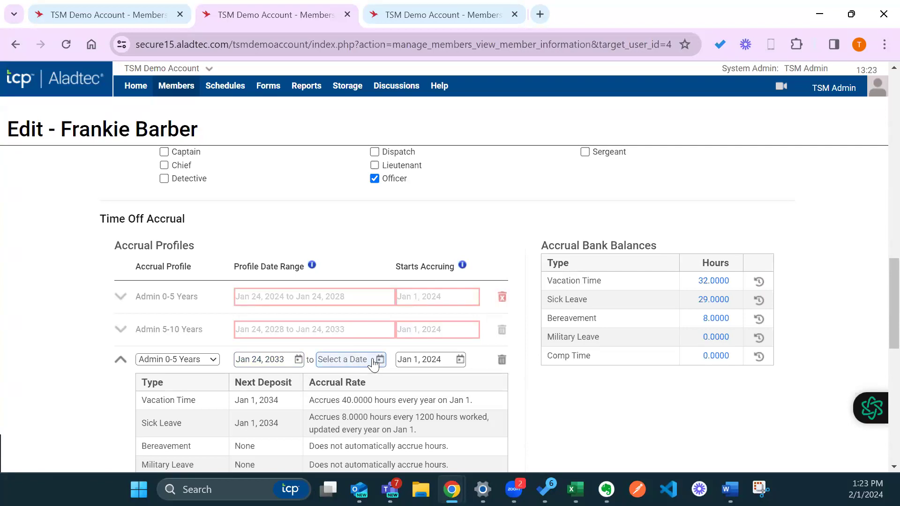
{"action": "left_click", "coordinate": [236, 359]}
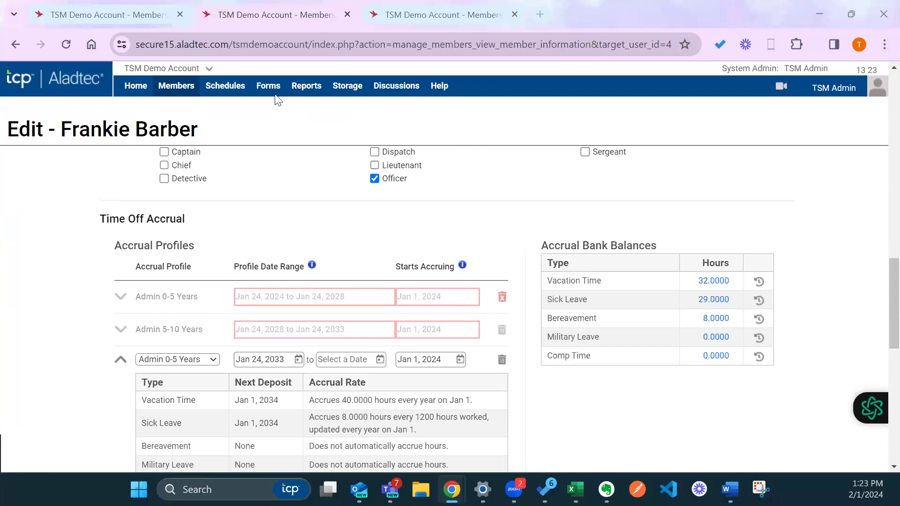
Leave the member's record without saving, open the Form Configurator and look through its field and layout design options
{"action": "mouse_move", "coordinate": [275, 90]}
{"action": "mouse_move", "coordinate": [296, 93]}
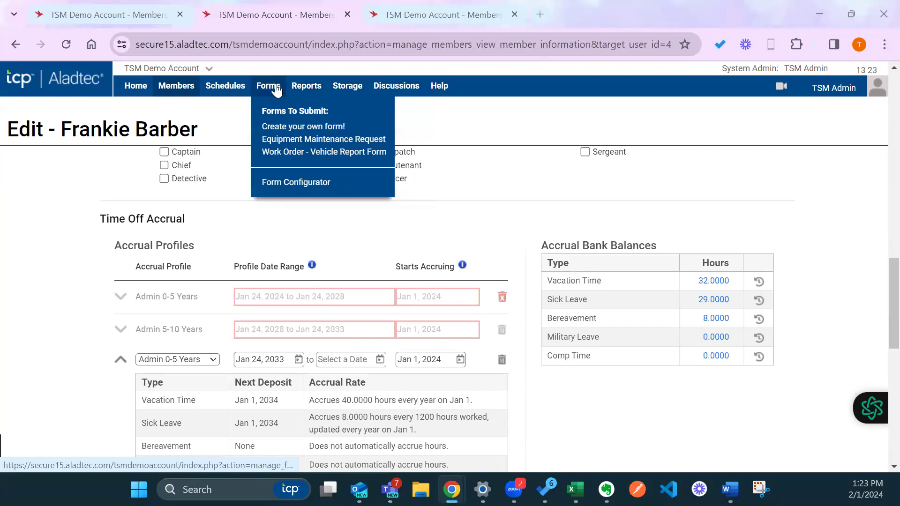
{"action": "left_click", "coordinate": [276, 88]}
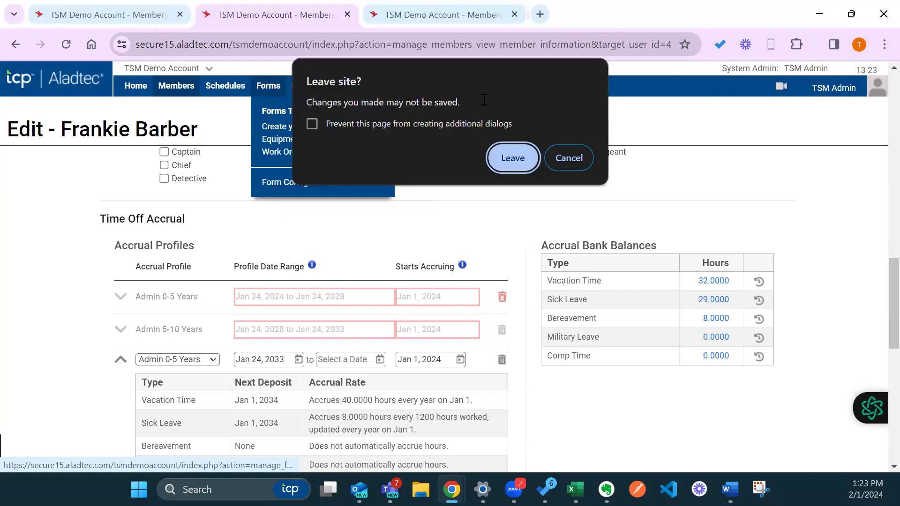
{"action": "left_click", "coordinate": [512, 158]}
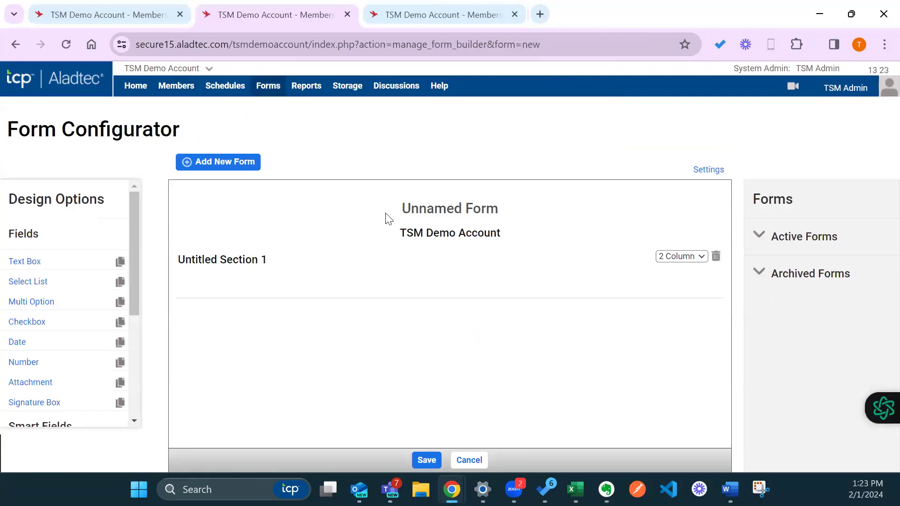
{"action": "scroll", "coordinate": [49, 327], "scroll_direction": "down", "scroll_amount": 4}
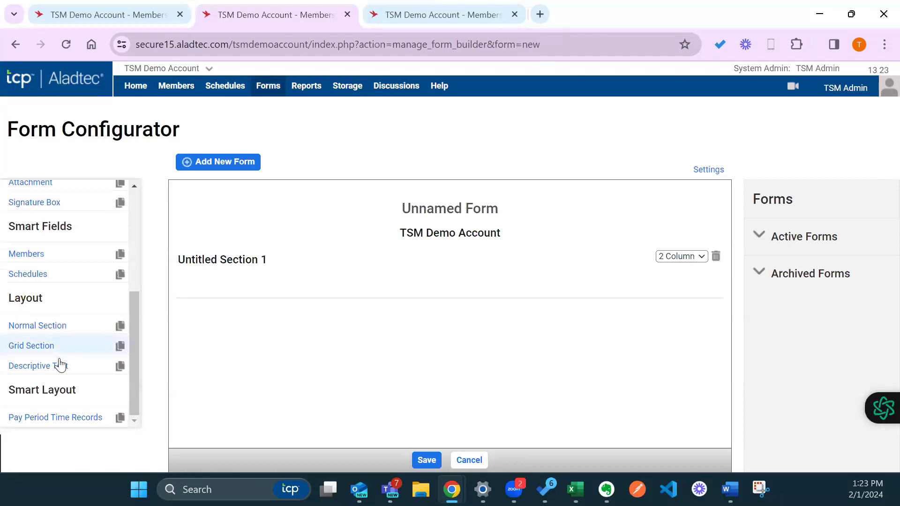
{"action": "scroll", "coordinate": [87, 419], "scroll_direction": "up", "scroll_amount": 4}
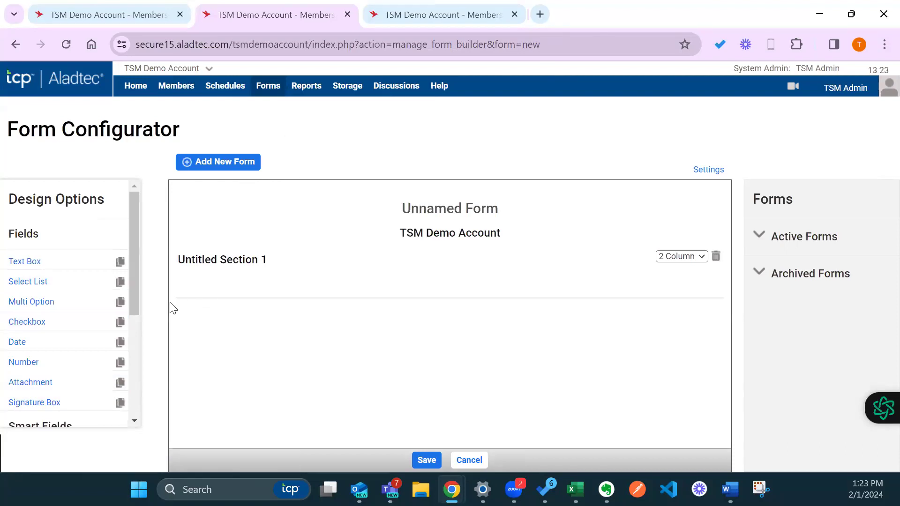
{"action": "scroll", "coordinate": [85, 316], "scroll_direction": "down", "scroll_amount": 5}
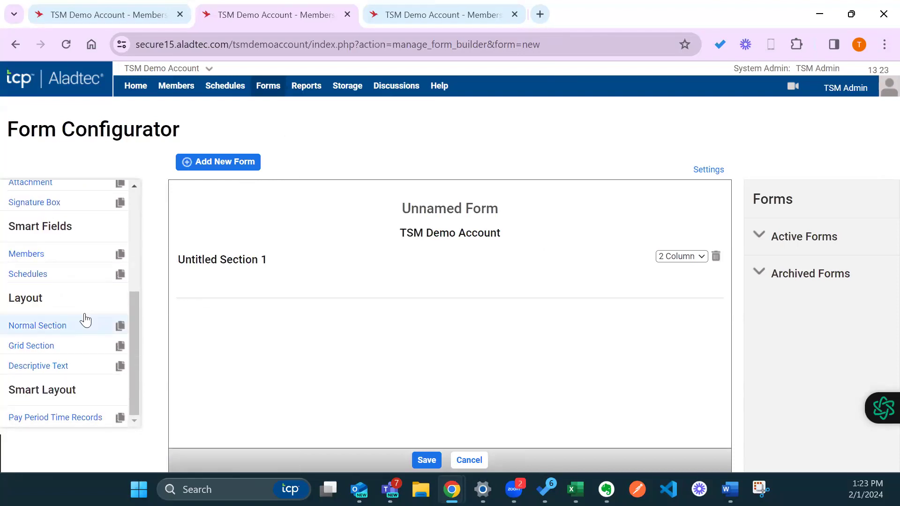
{"action": "scroll", "coordinate": [85, 319], "scroll_direction": "up", "scroll_amount": 3}
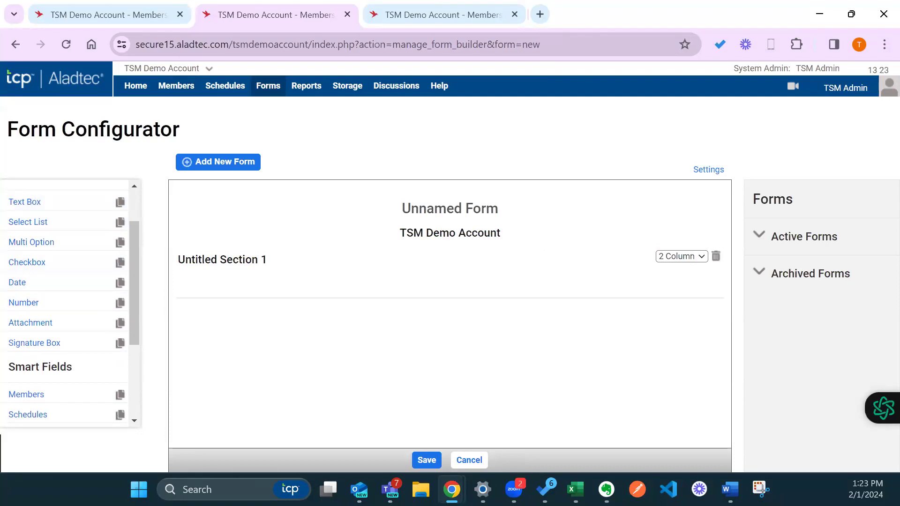